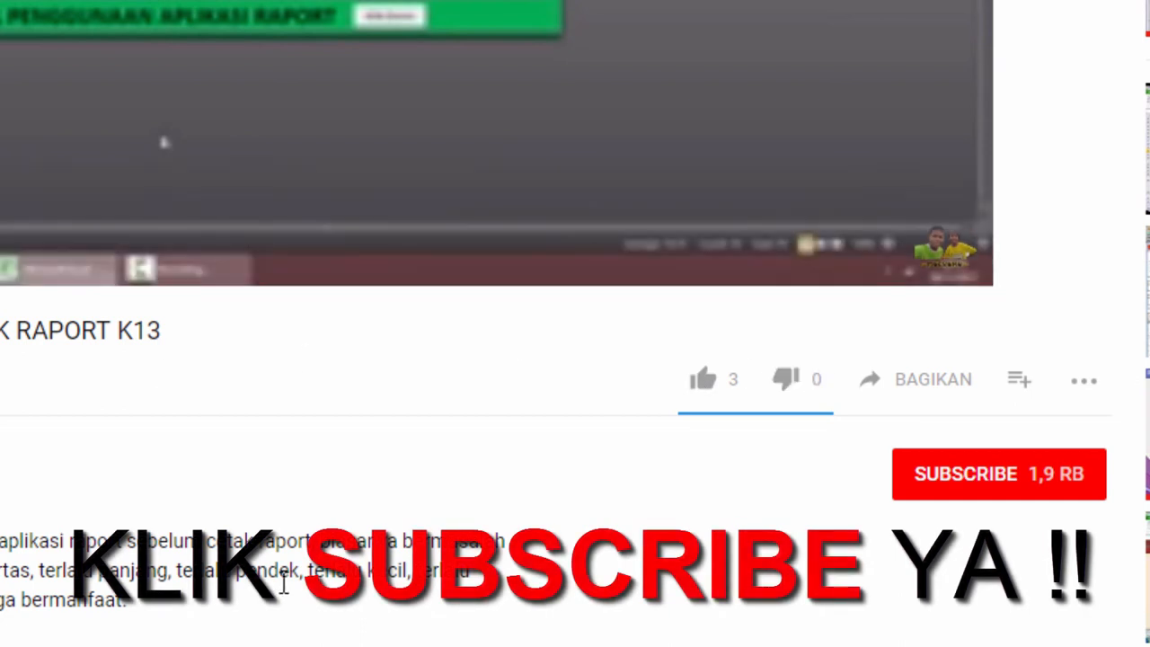
pyautogui.moveTo(952, 198)
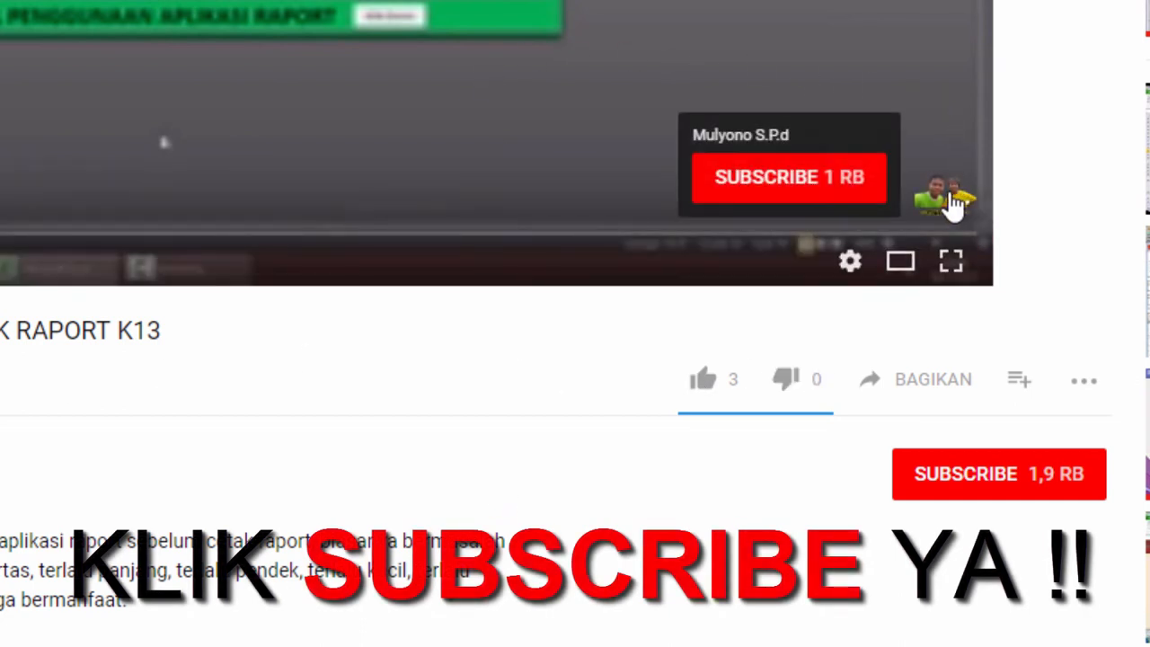
pyautogui.click(811, 189)
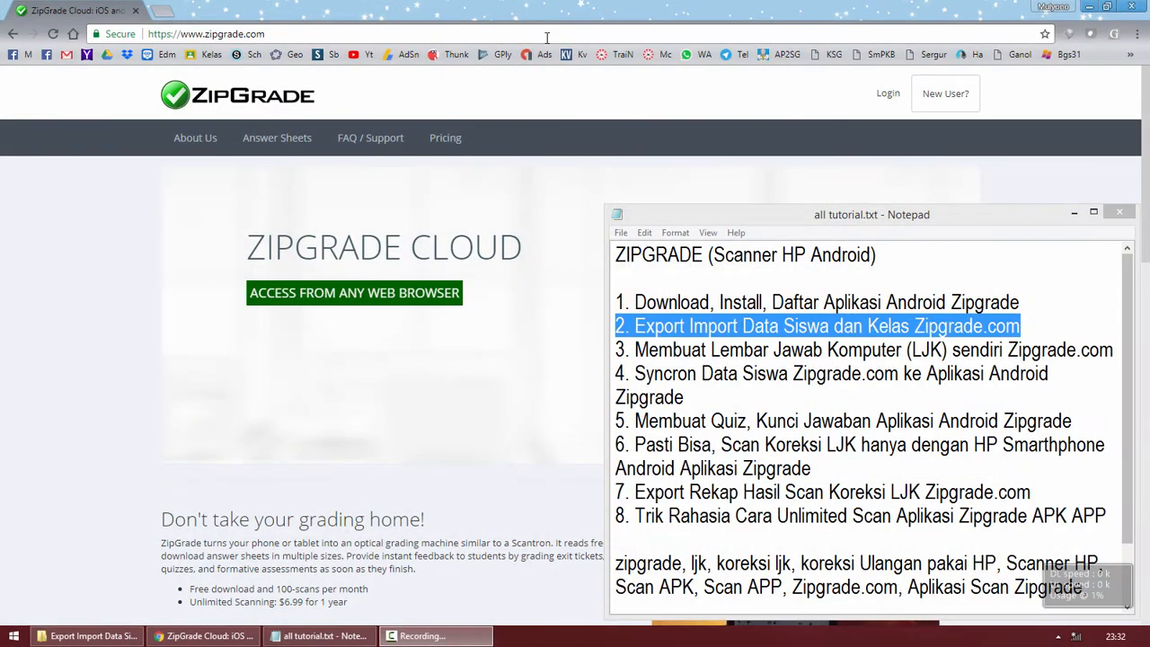
# Step: Switch to the browser and log in to ZipGrade Cloud with the saved account e-mail and password
pyautogui.click(514, 7)
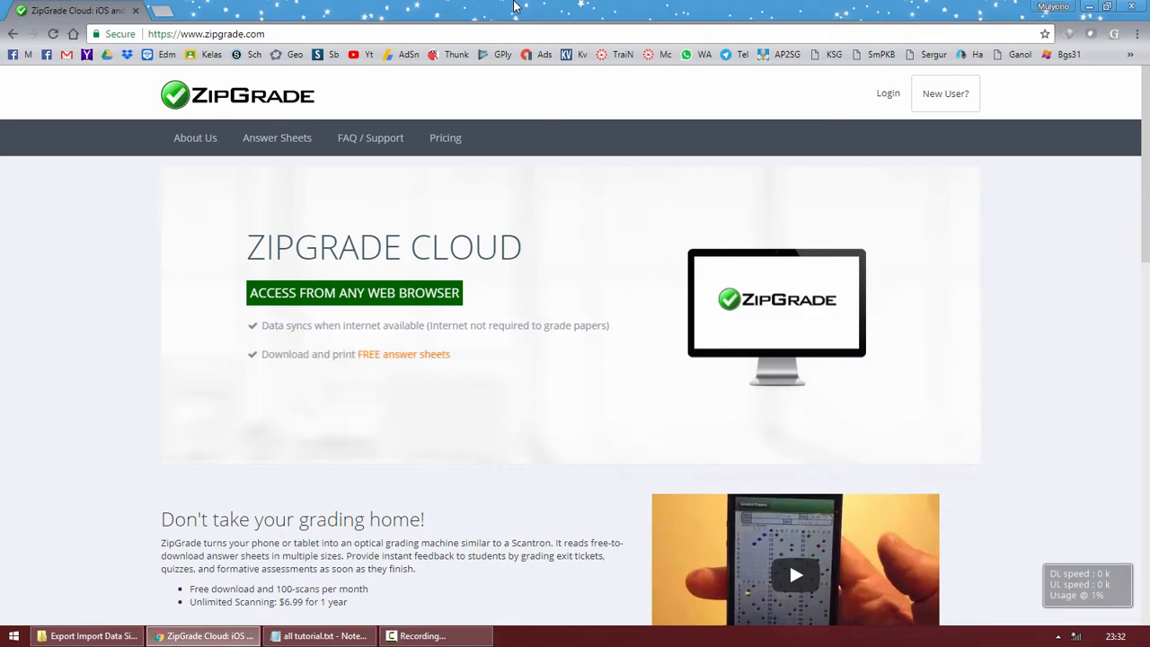
pyautogui.click(281, 36)
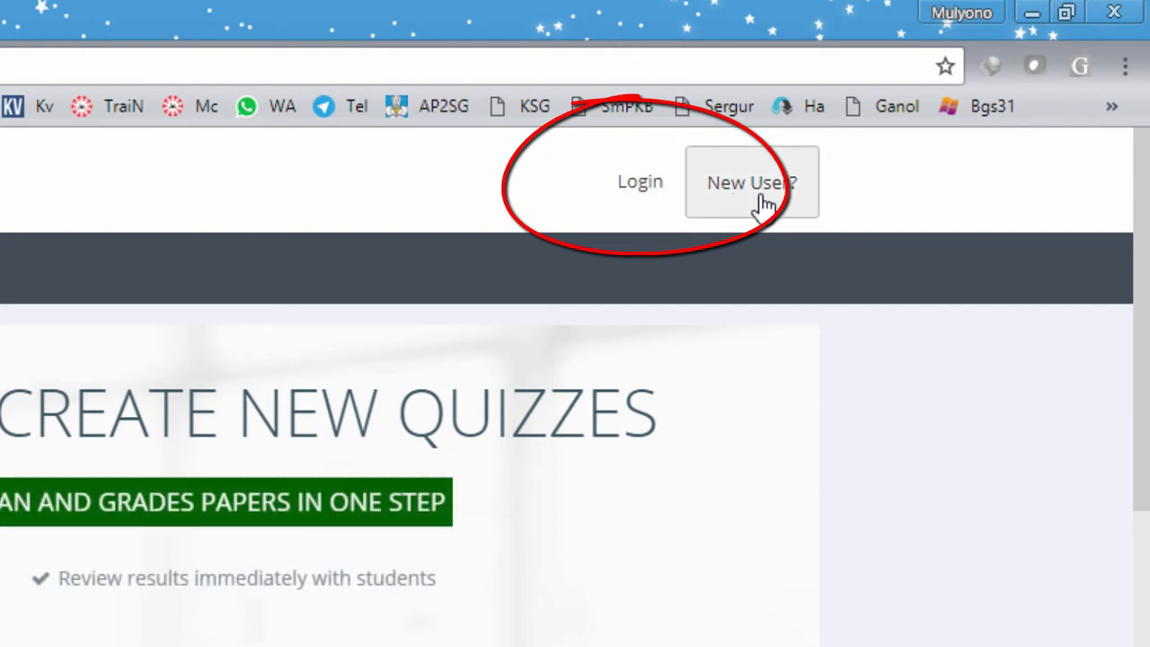
pyautogui.click(626, 195)
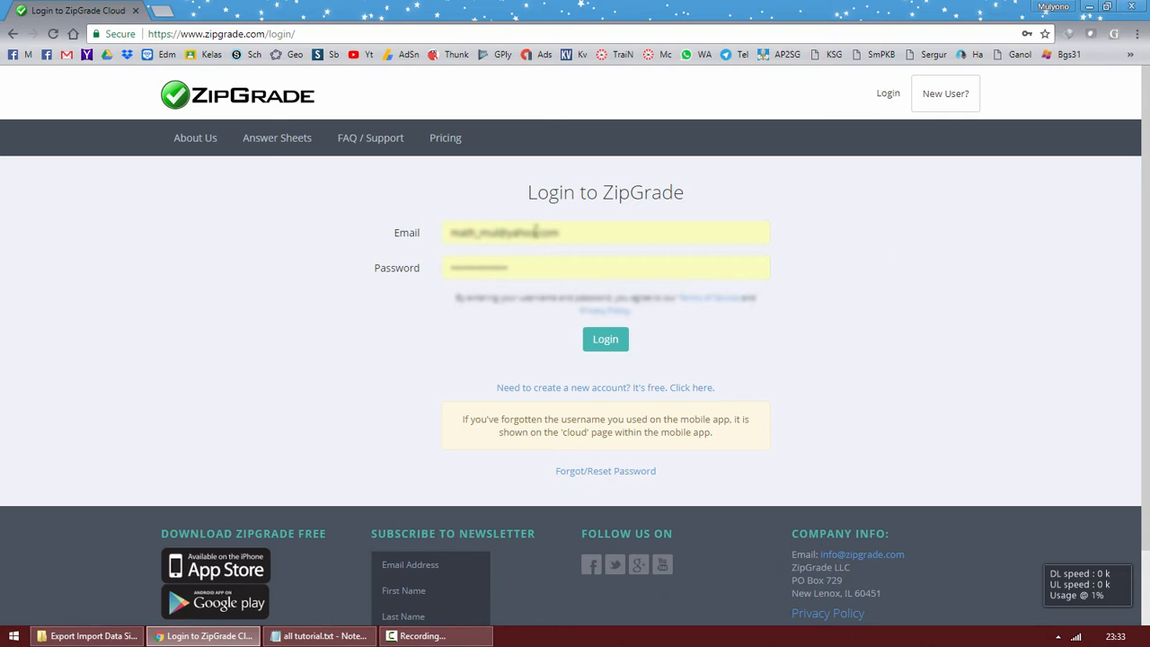
pyautogui.click(574, 232)
pyautogui.click(582, 255)
pyautogui.press('Tab')
pyautogui.click(483, 203)
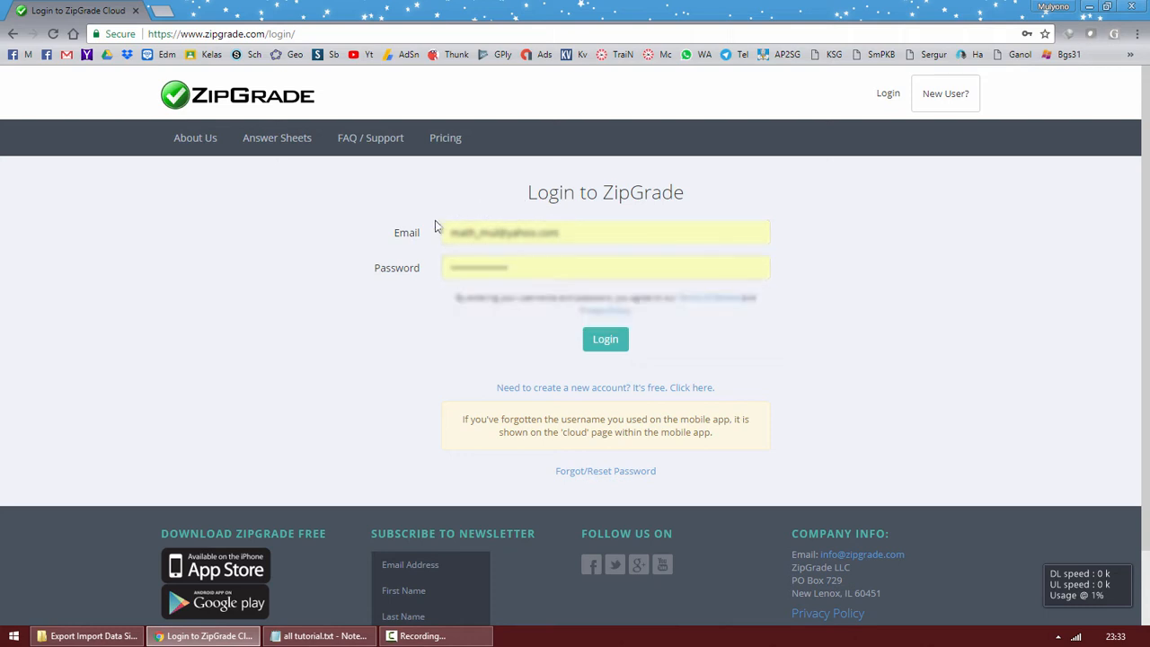
pyautogui.click(607, 340)
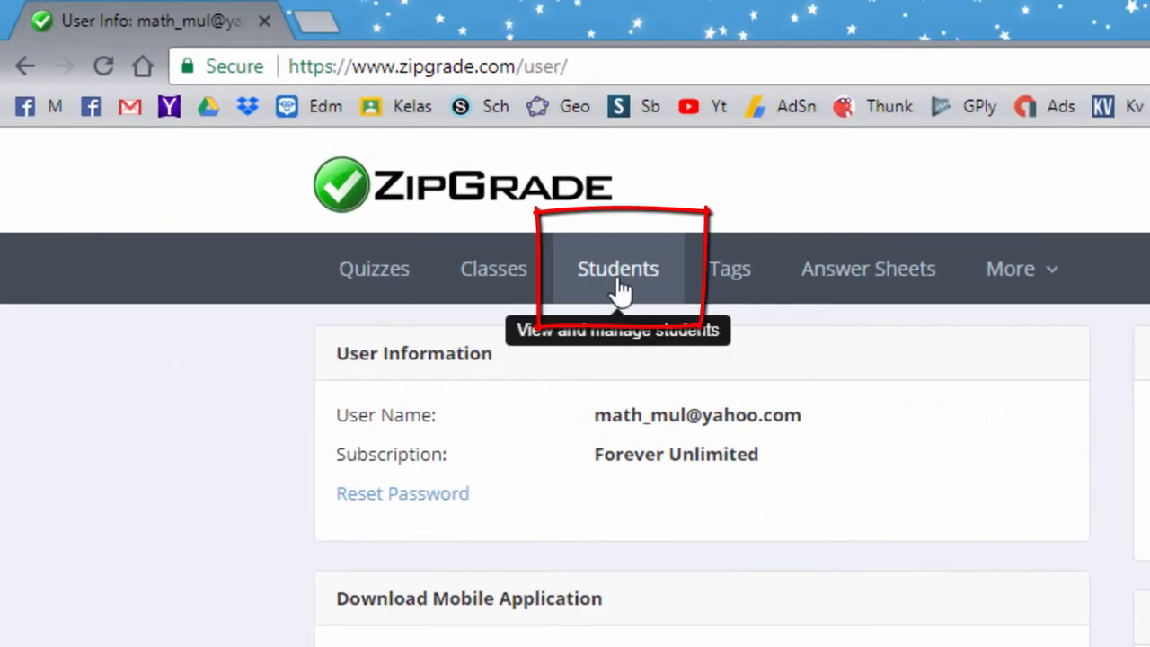
# Step: Go to the list of all students and open the page for importing students from CSV
pyautogui.click(619, 269)
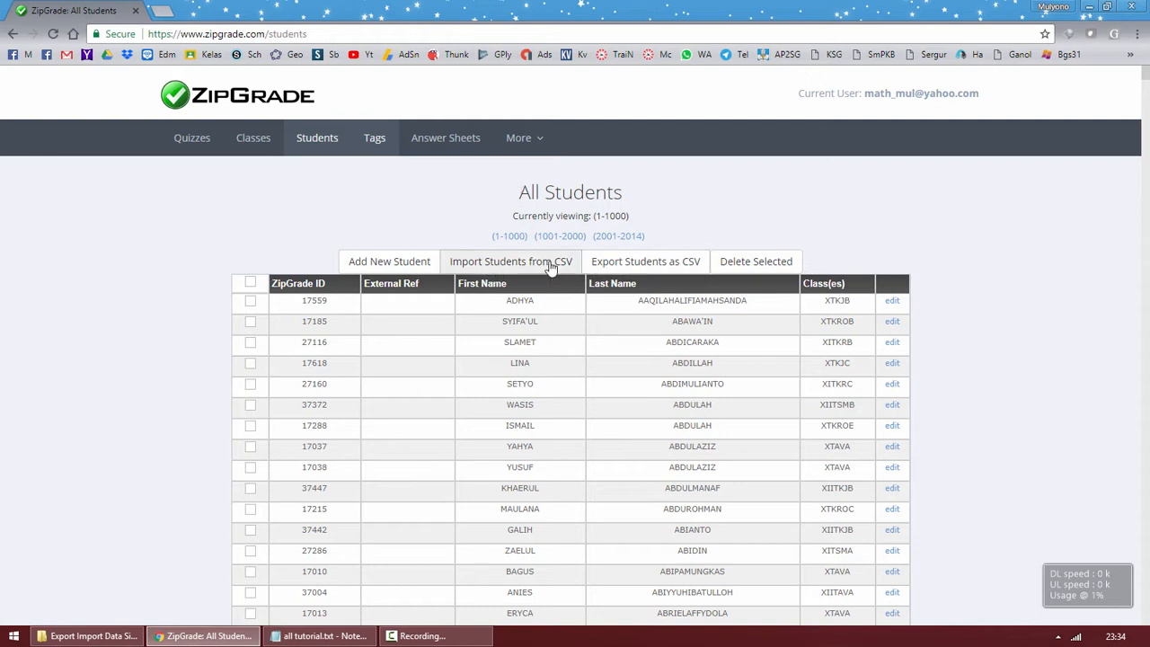
pyautogui.moveTo(519, 192); pyautogui.dragTo(650, 196)
pyautogui.click(619, 197)
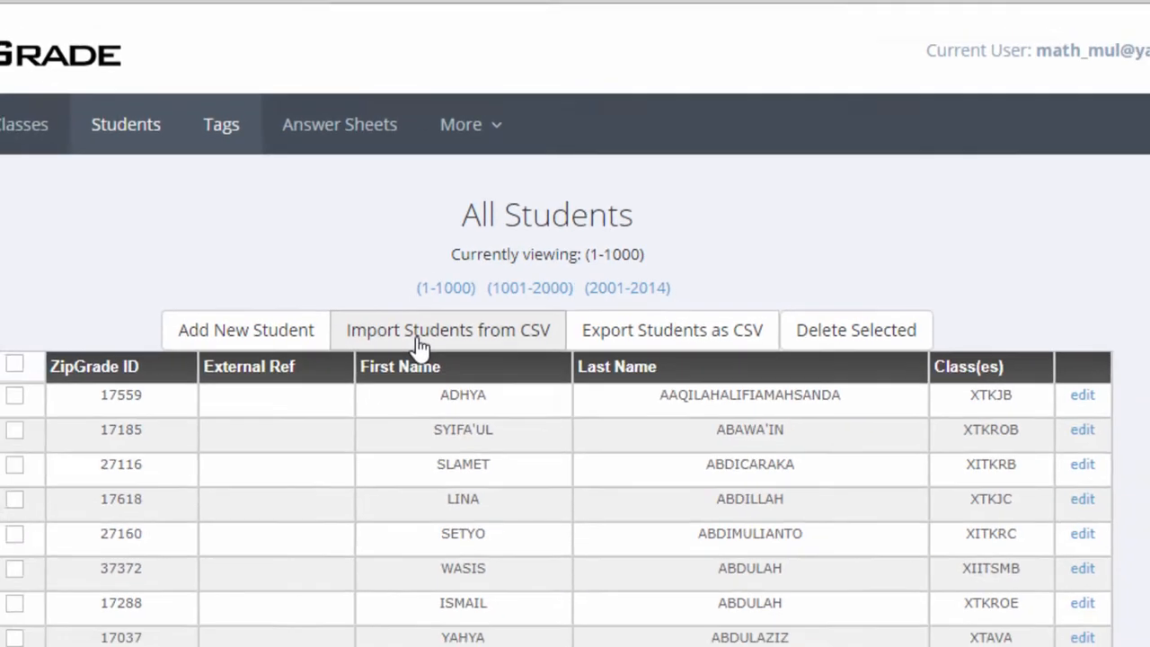
pyautogui.click(388, 374)
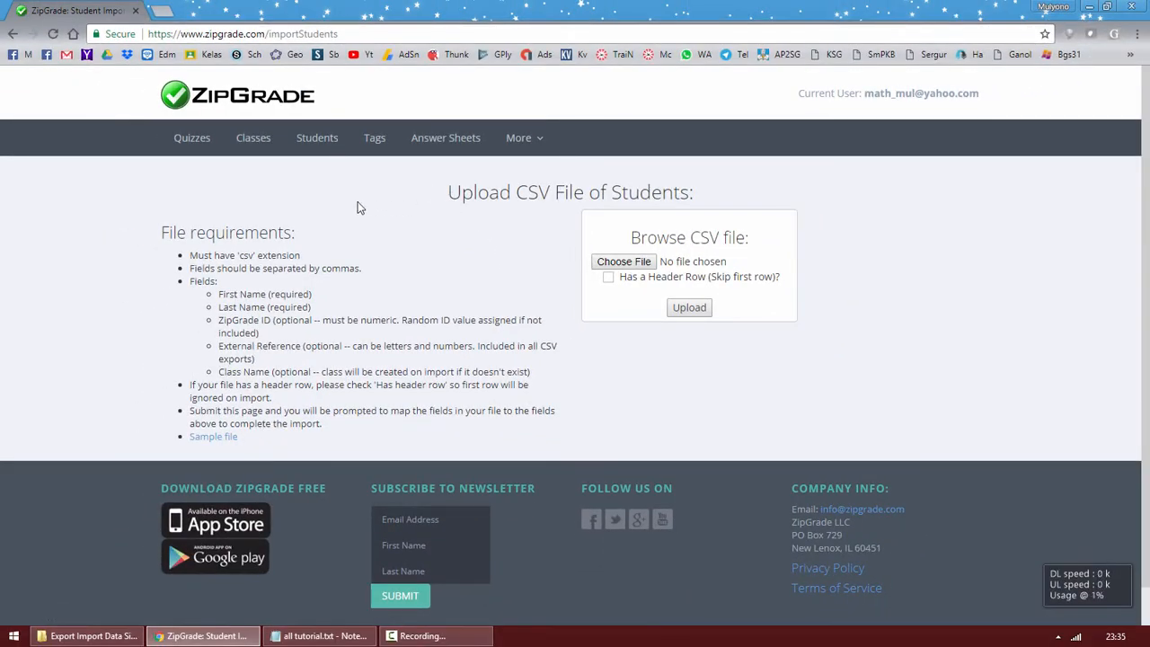
# Step: Examine the student CSV upload page, including its file requirements and the sample file link
pyautogui.moveTo(459, 192); pyautogui.dragTo(702, 188)
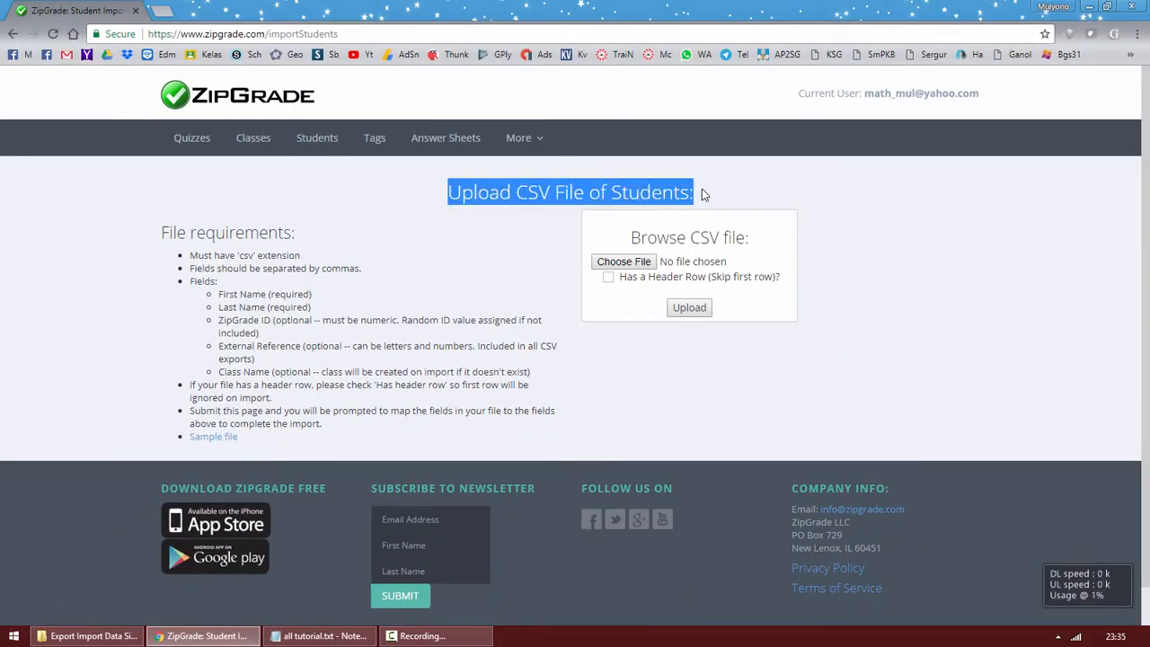
pyautogui.click(632, 193)
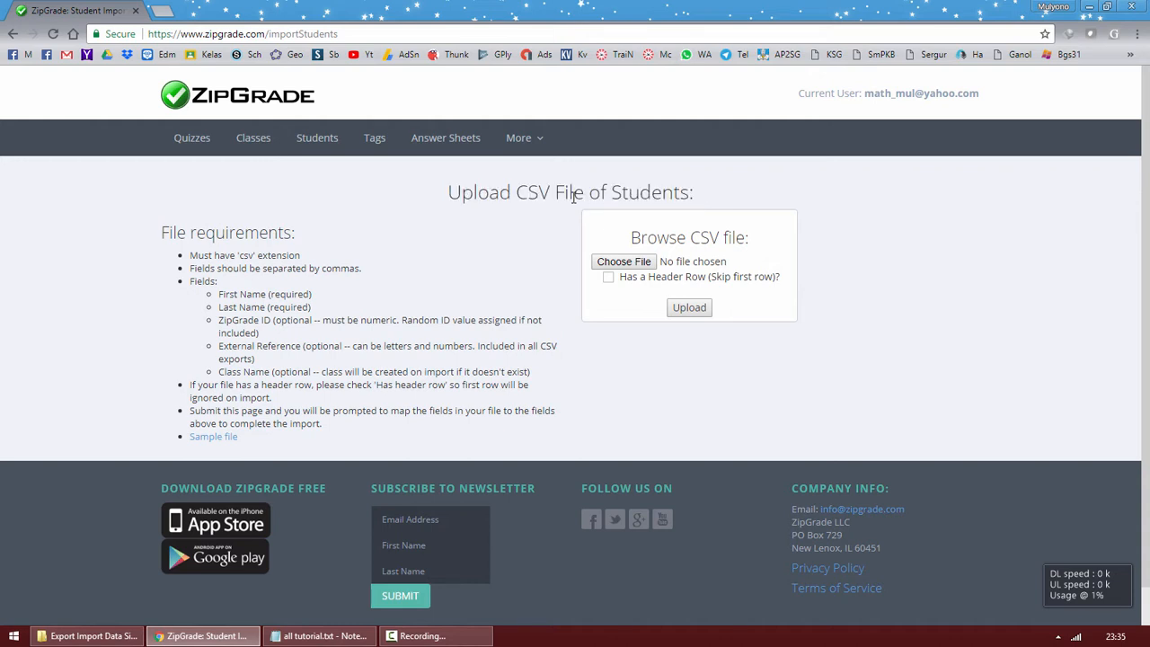
pyautogui.moveTo(517, 193); pyautogui.dragTo(582, 192)
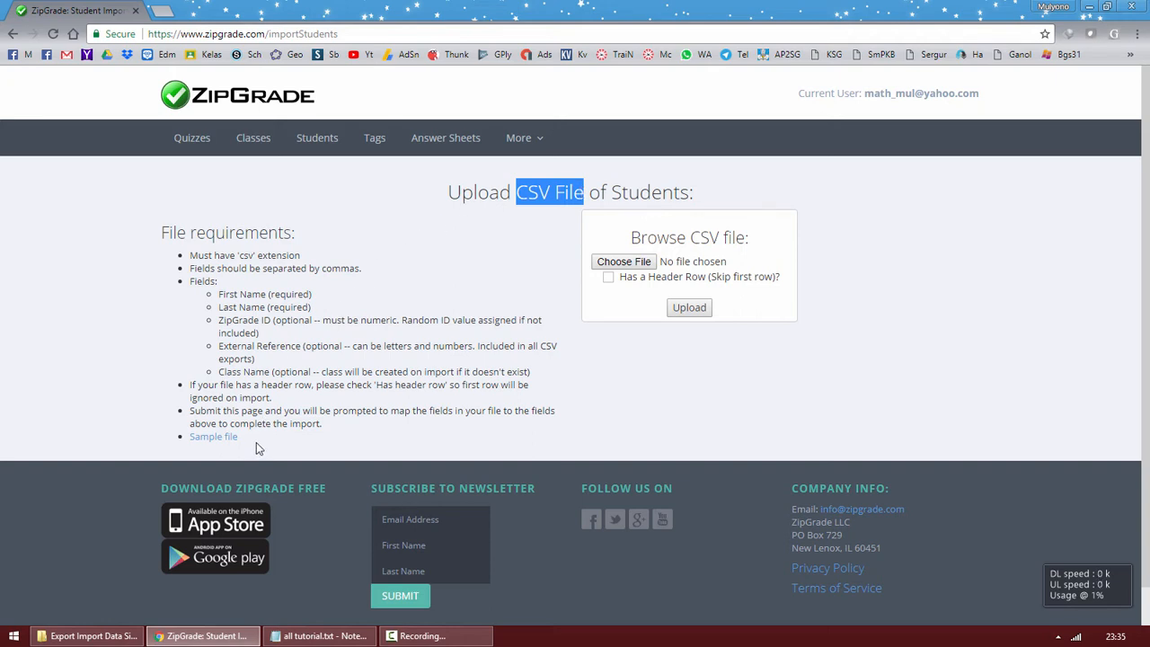
pyautogui.moveTo(256, 442); pyautogui.dragTo(159, 434)
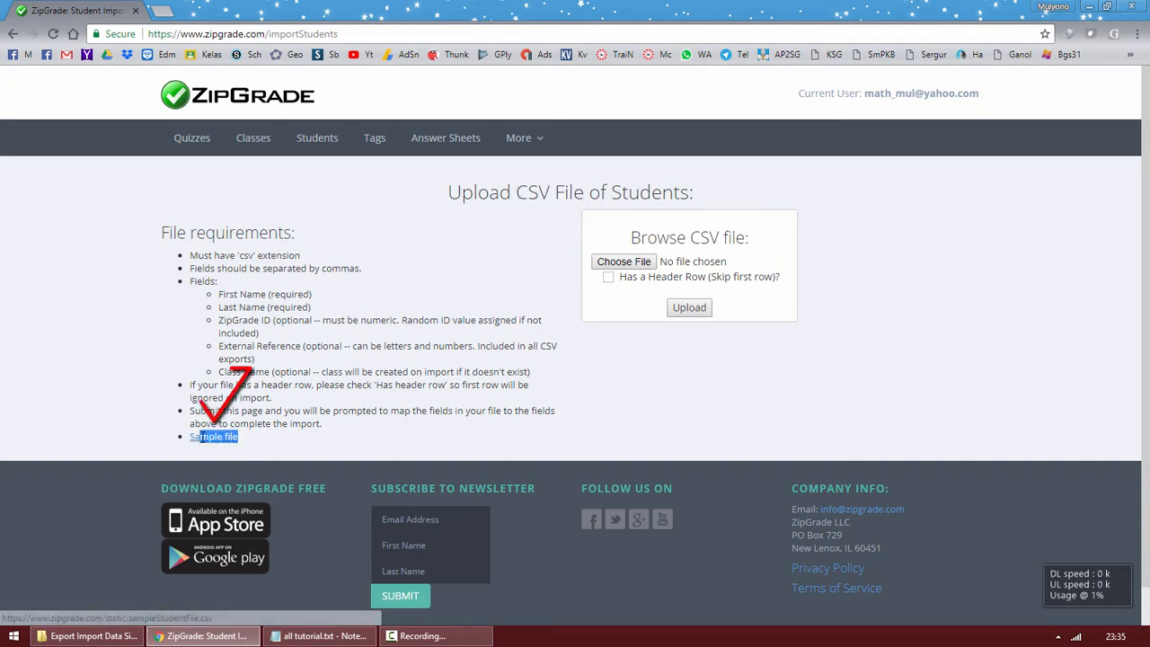
pyautogui.click(192, 414)
pyautogui.moveTo(265, 454); pyautogui.dragTo(184, 443)
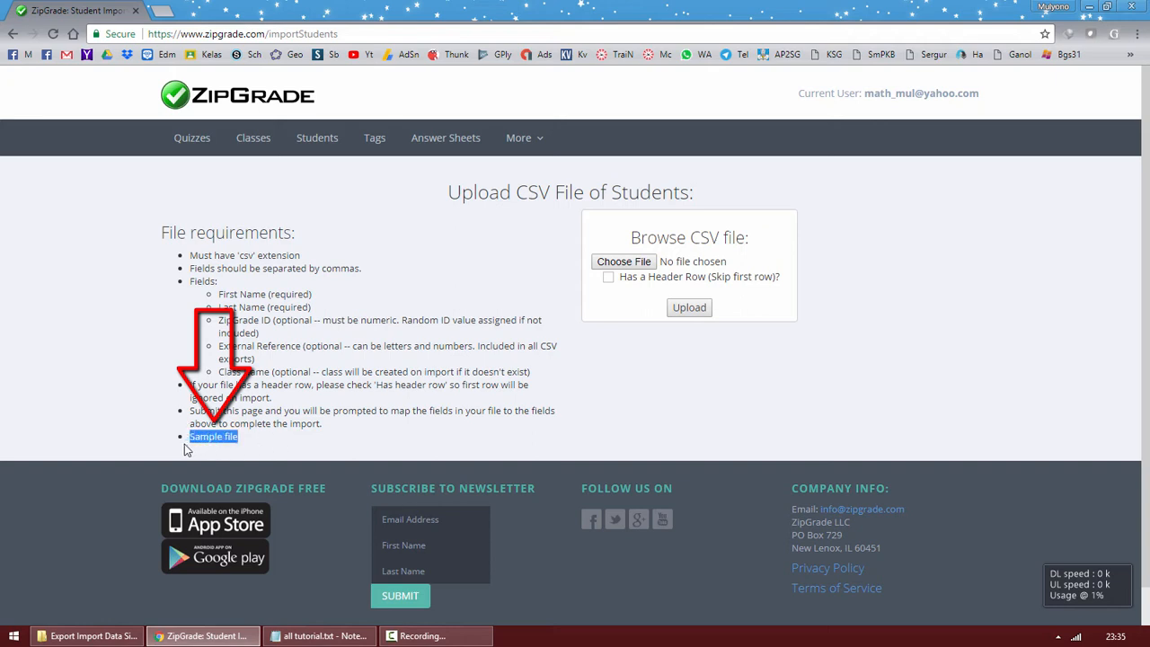
pyautogui.click(296, 429)
pyautogui.moveTo(263, 423); pyautogui.dragTo(320, 423)
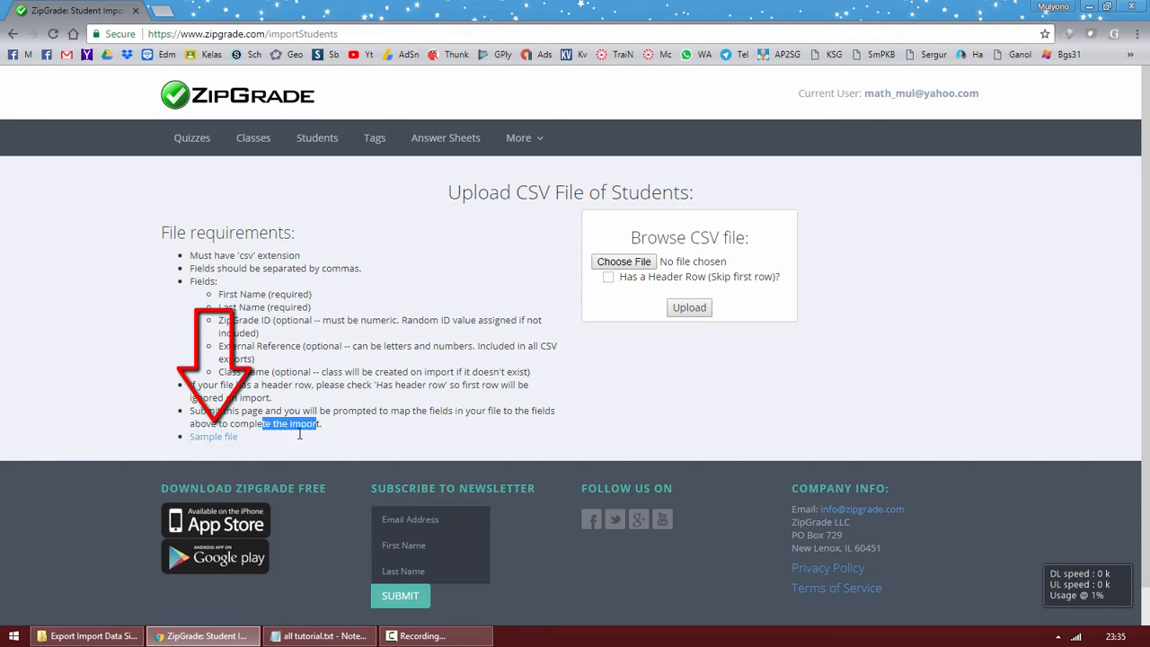
pyautogui.moveTo(258, 449); pyautogui.dragTo(175, 440)
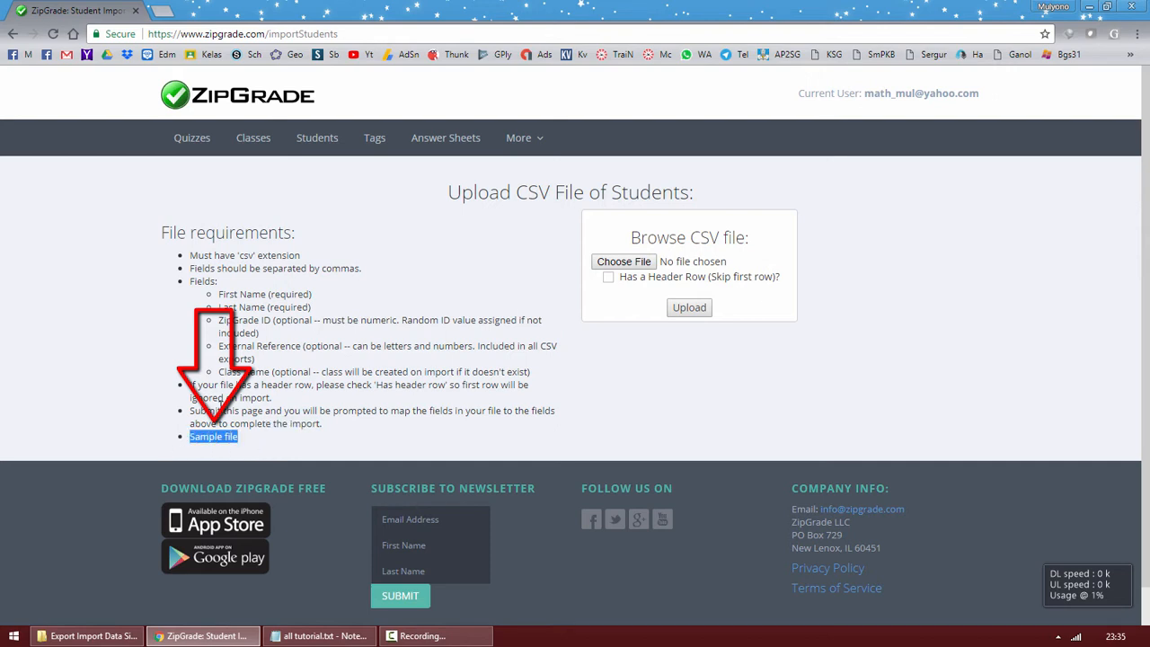
pyautogui.click(215, 401)
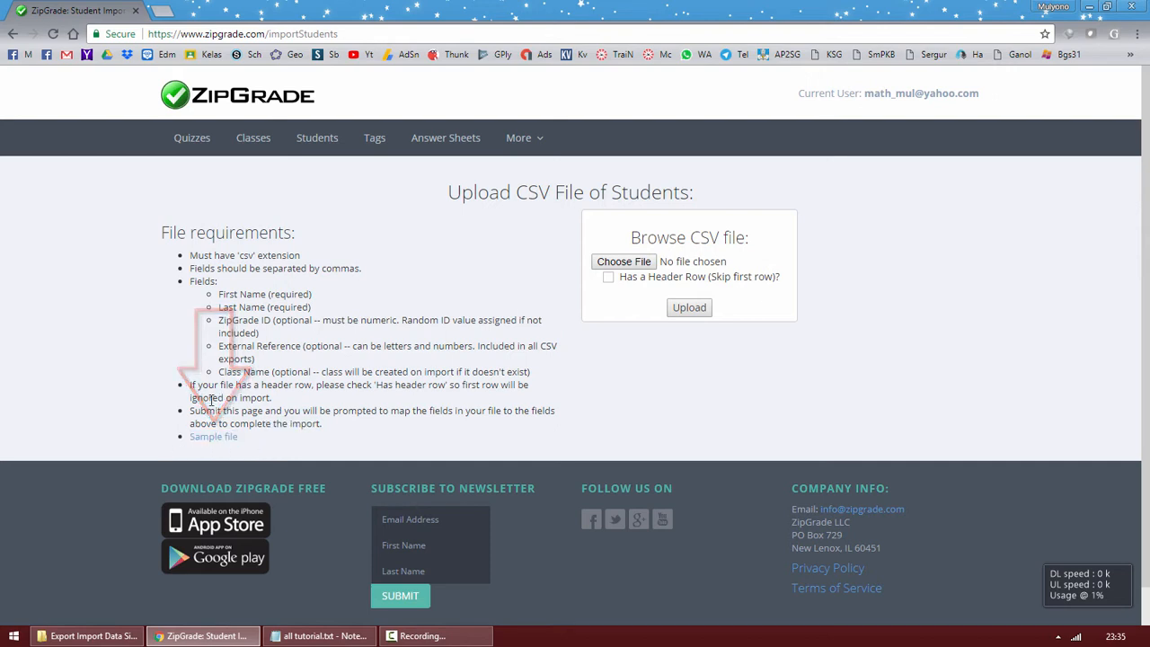
# Step: Switch to the Export Import Data Siswa dan Kelas Zipgrade.com folder and open sampleStudentFile.csv in Excel
pyautogui.click(83, 635)
pyautogui.click(172, 175)
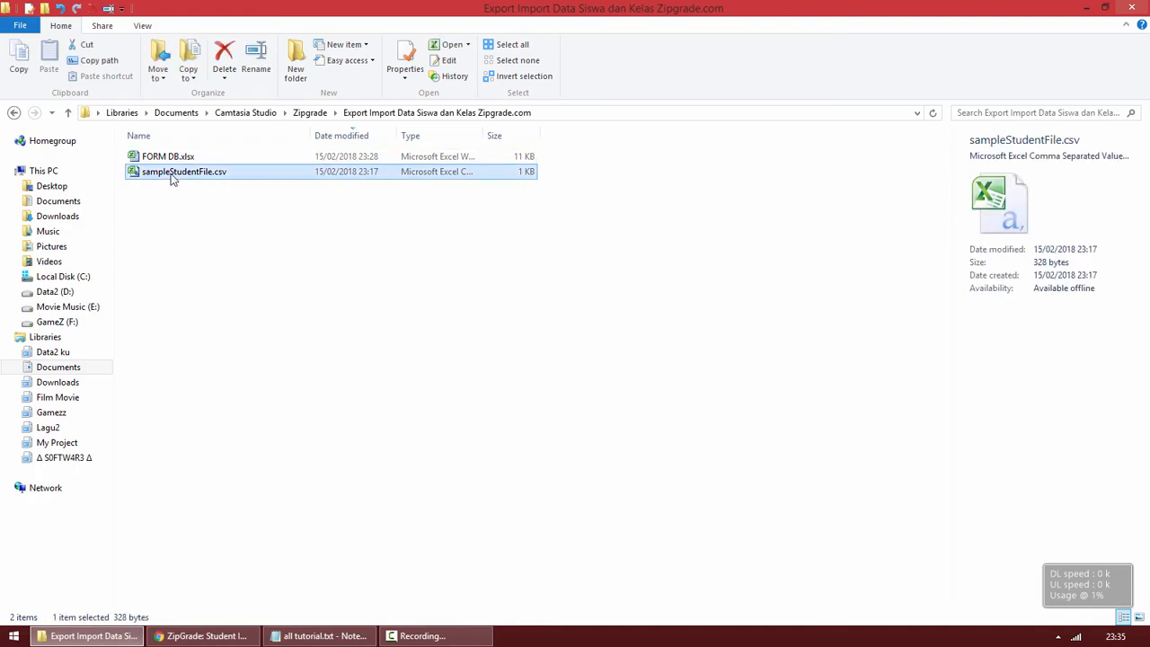
pyautogui.doubleClick(172, 174)
pyautogui.click(193, 291)
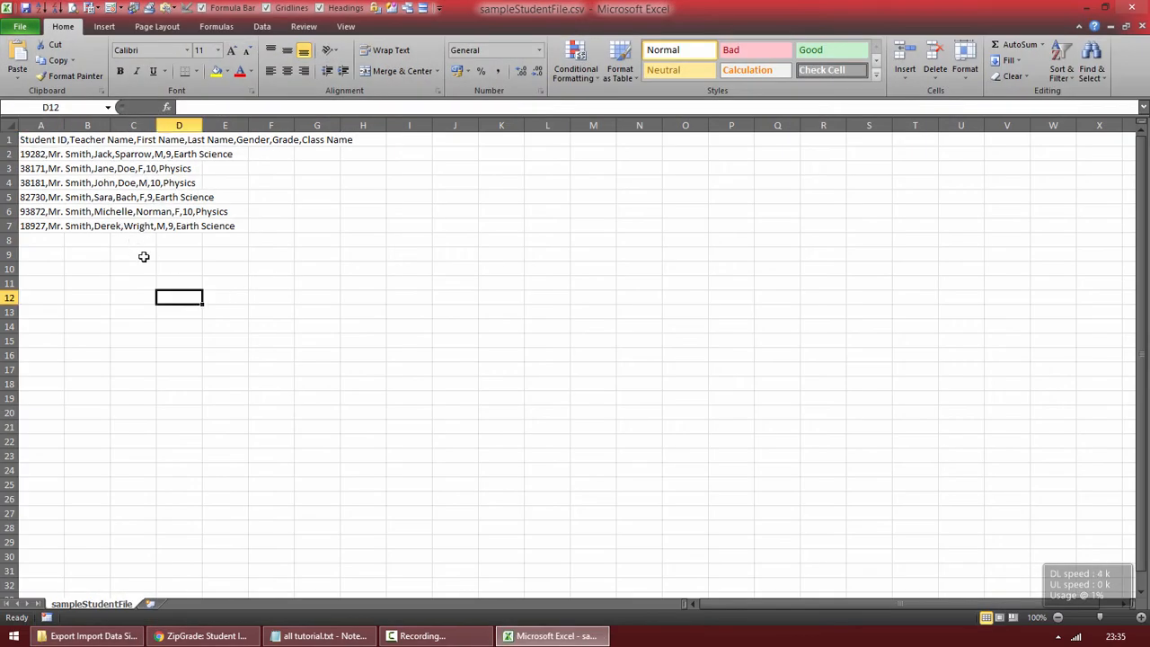
# Step: Widen column A so the whole header line, from Student ID to Class Name, fits inside it
pyautogui.keyDown('ctrl'); pyautogui.scroll(14, 144, 256); pyautogui.keyUp('ctrl')
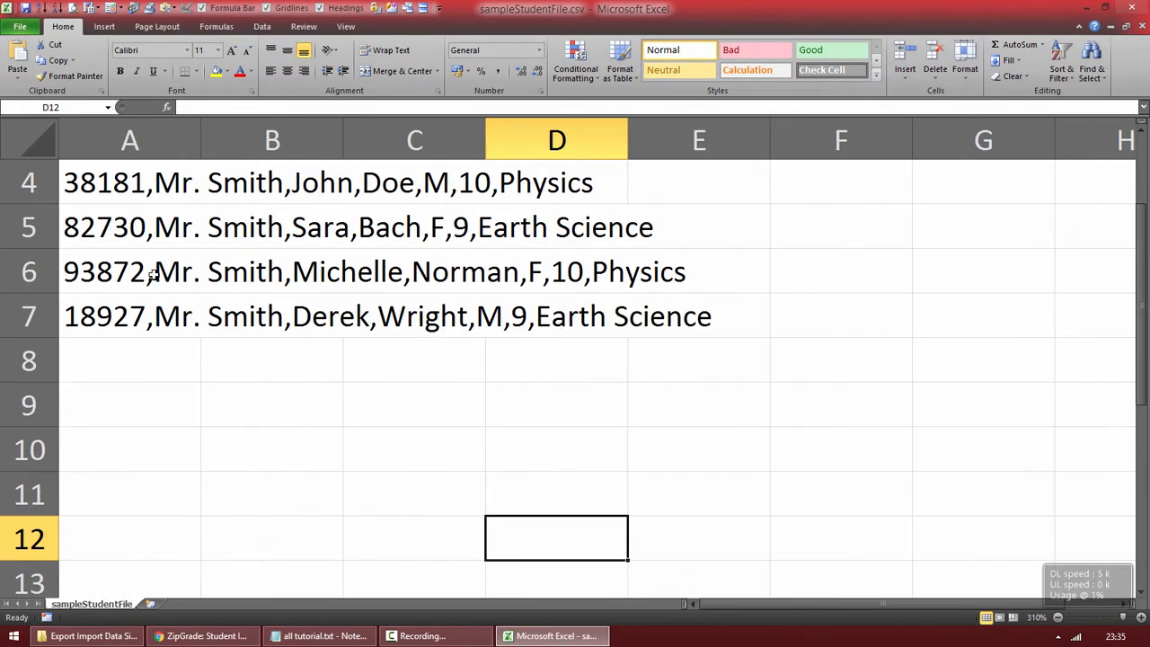
pyautogui.scroll(1, 155, 274)
pyautogui.click(148, 187)
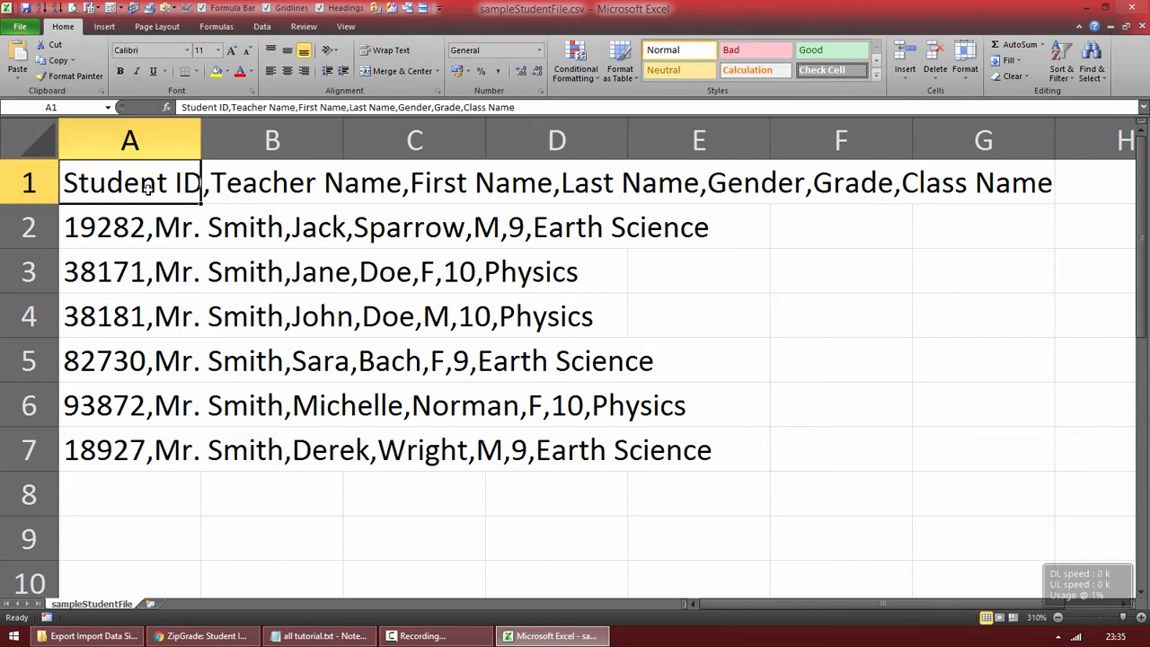
pyautogui.click(189, 312)
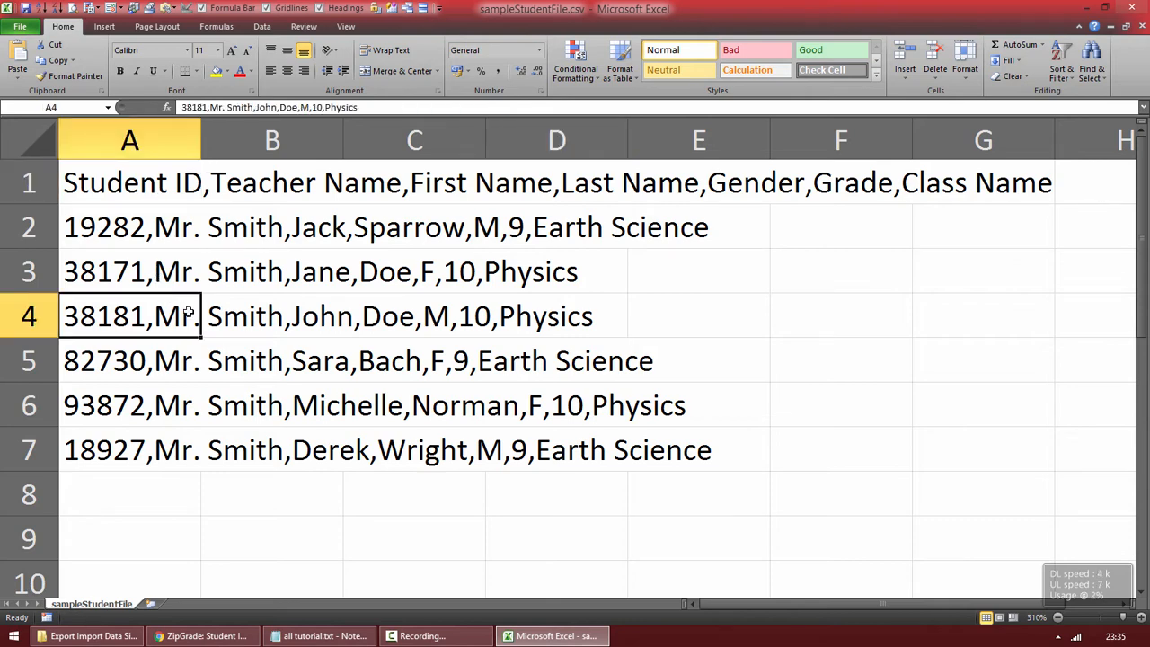
pyautogui.click(130, 183)
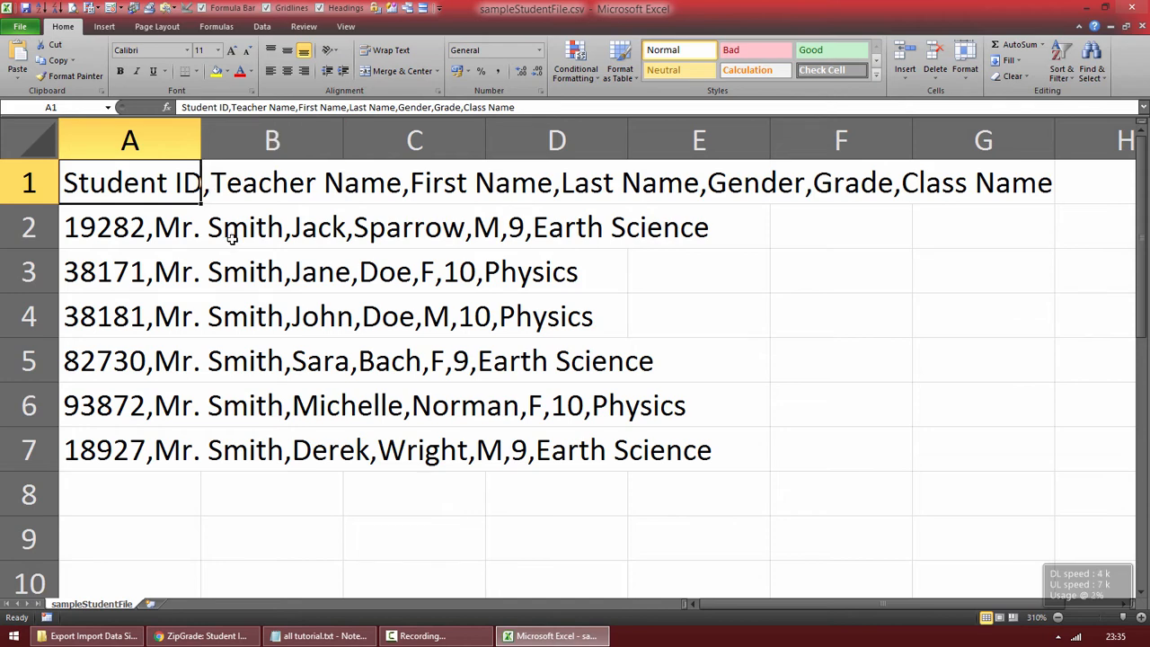
pyautogui.scroll(-7, 229, 236)
pyautogui.click(198, 229)
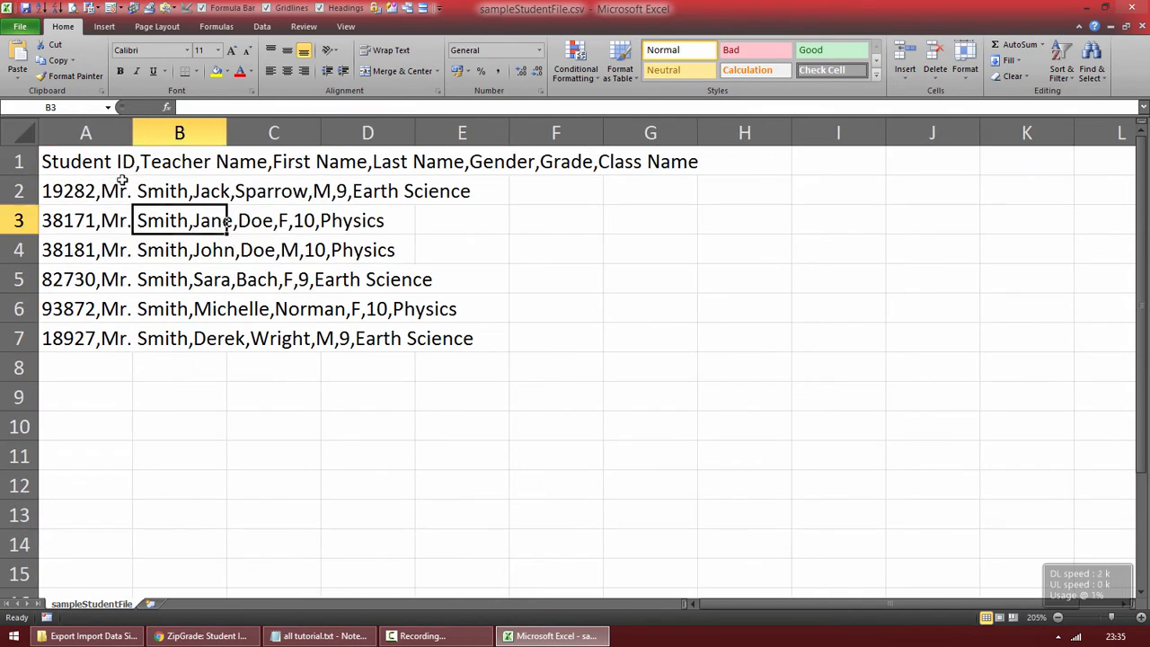
pyautogui.click(99, 165)
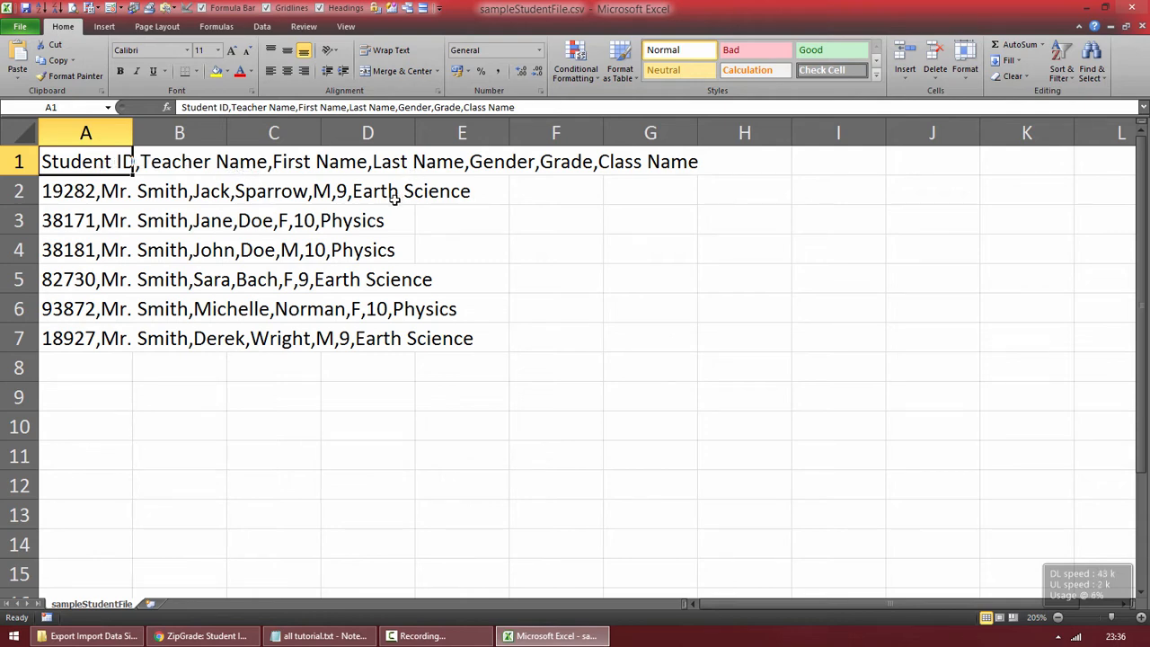
pyautogui.moveTo(133, 132); pyautogui.dragTo(703, 147)
# Step: Examine how the header and student records in rows 1 to 7 store comma-separated fields in column A
pyautogui.click(185, 215)
pyautogui.click(162, 250)
pyautogui.click(164, 279)
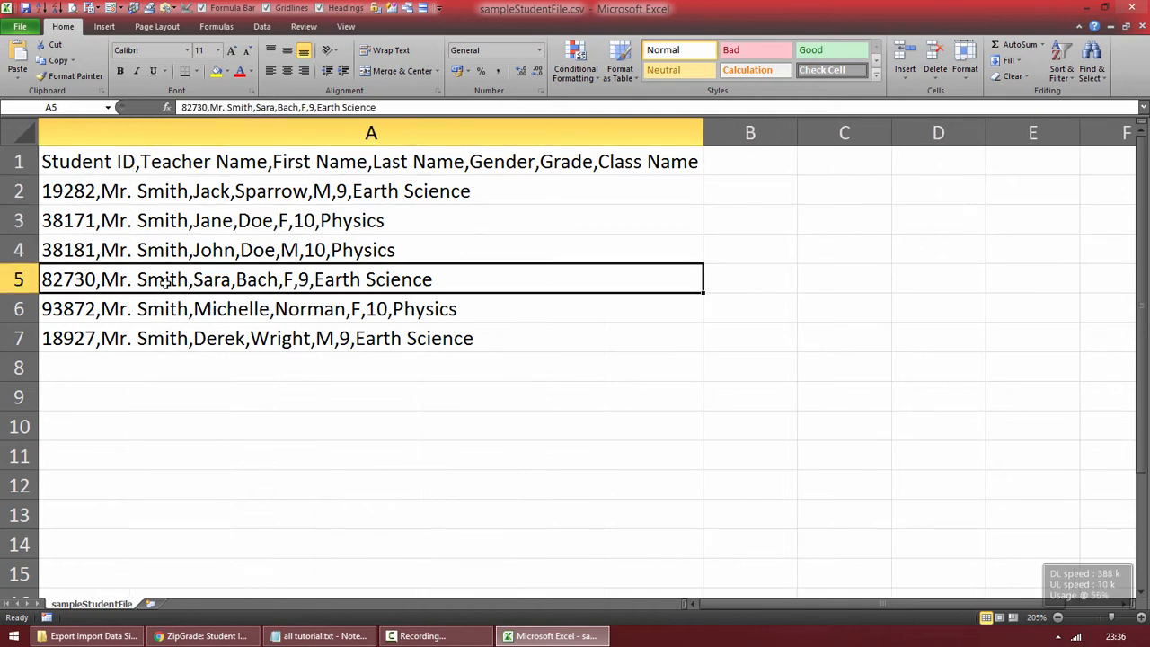
pyautogui.click(154, 333)
pyautogui.click(144, 279)
pyautogui.click(113, 190)
pyautogui.click(112, 169)
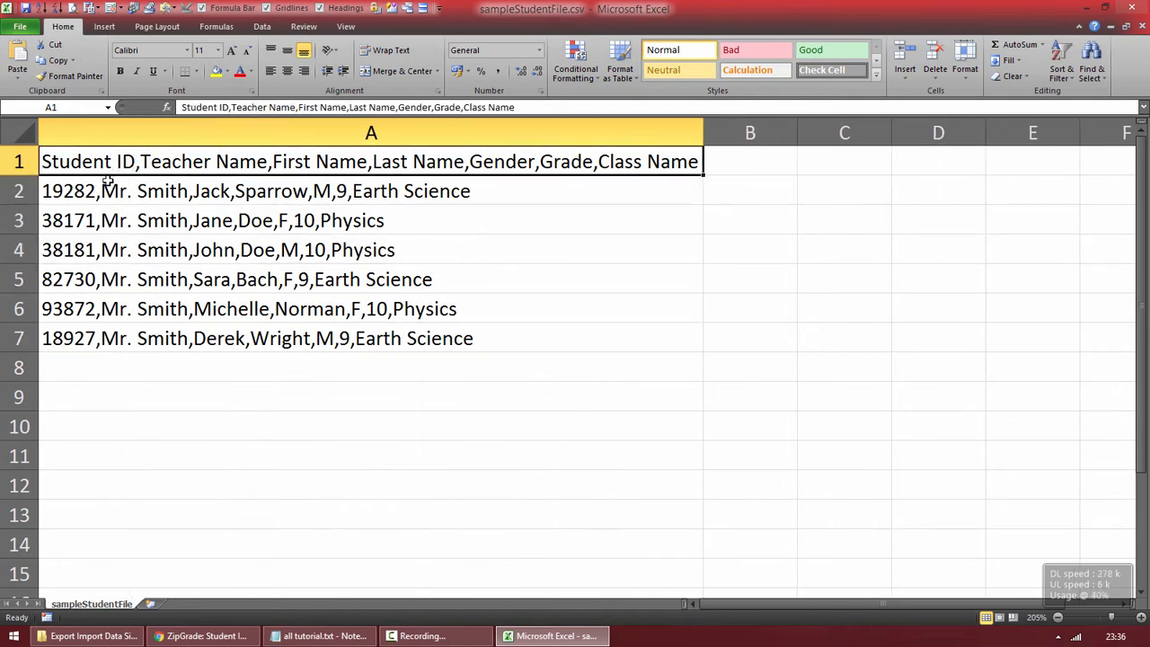
pyautogui.click(90, 190)
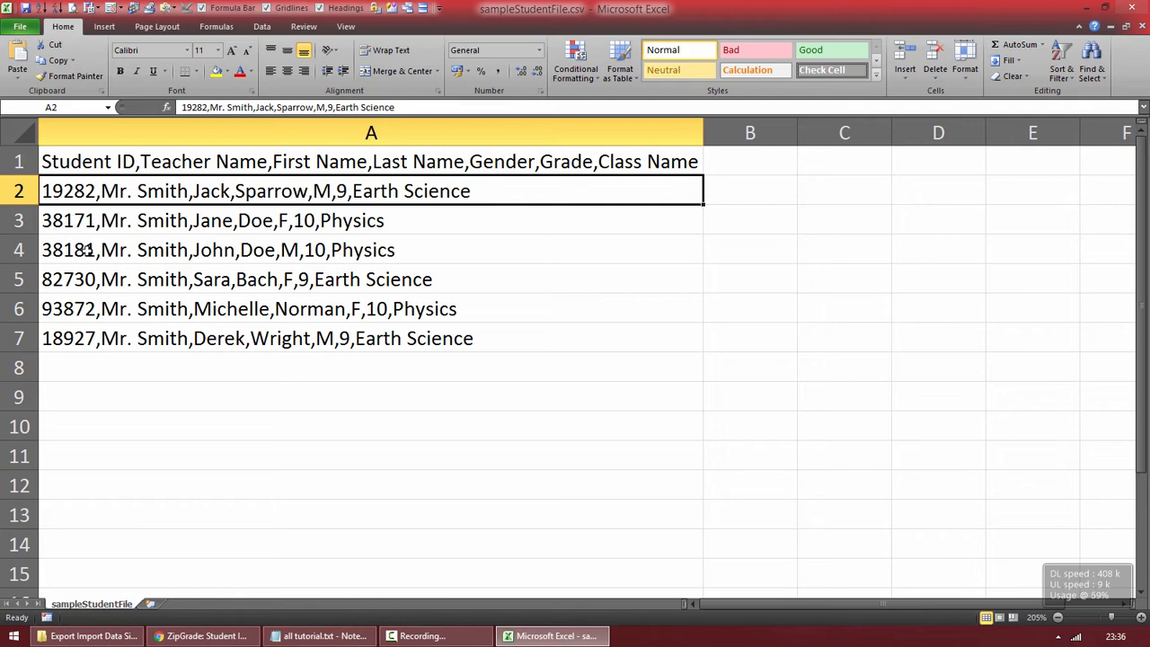
pyautogui.click(166, 160)
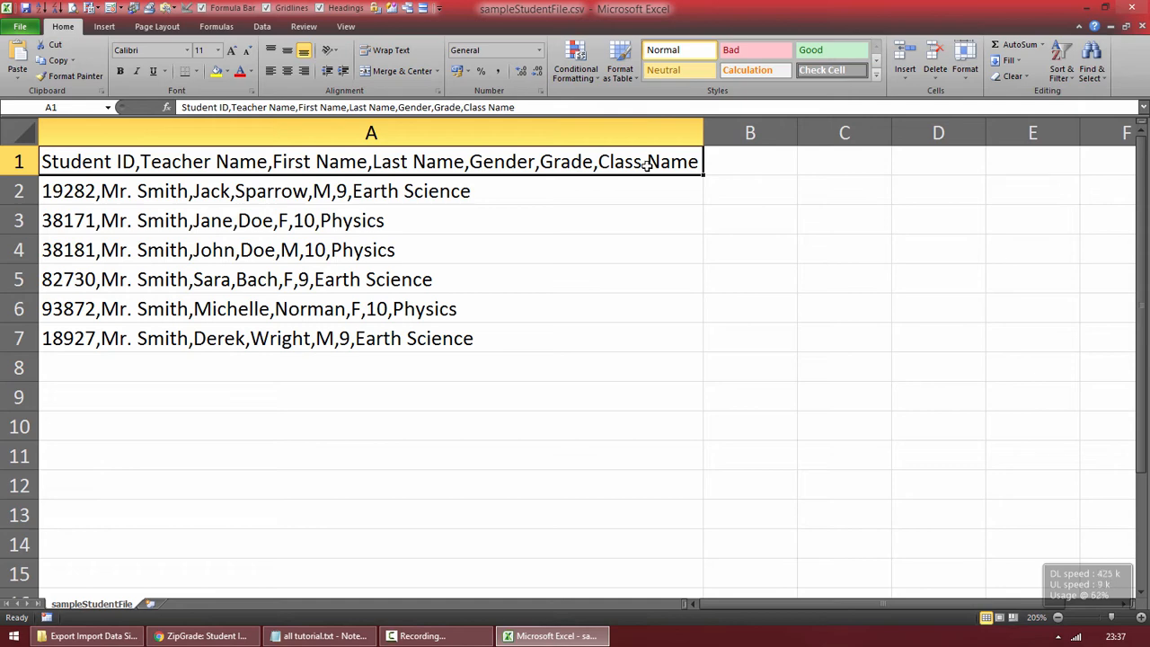
pyautogui.click(413, 220)
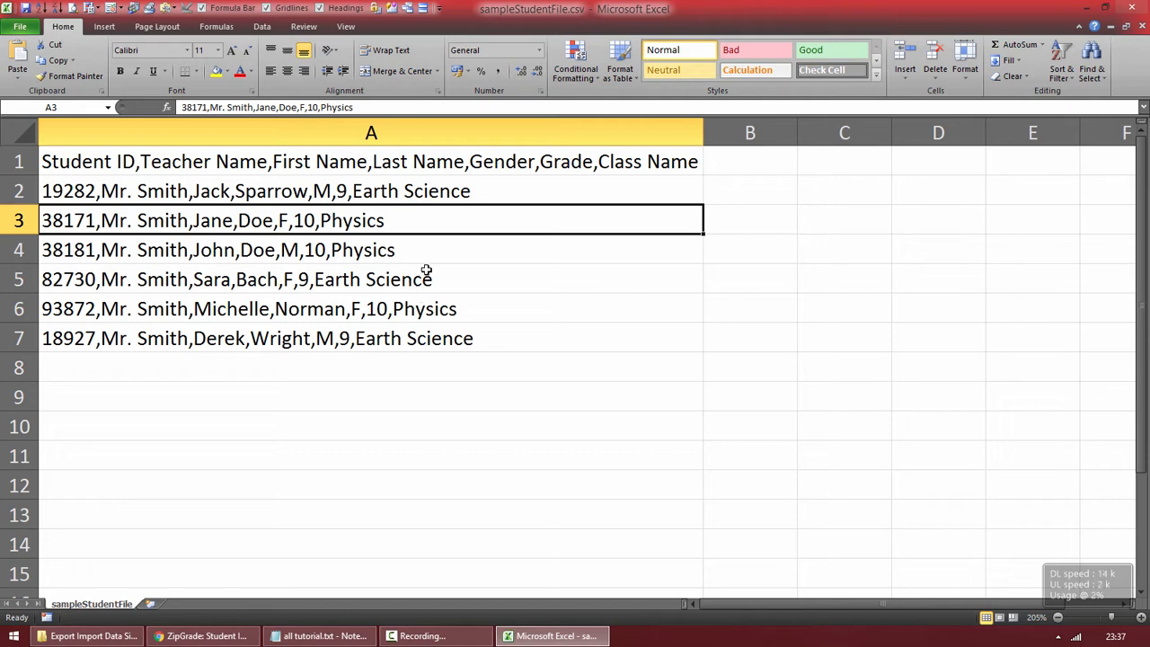
pyautogui.click(419, 193)
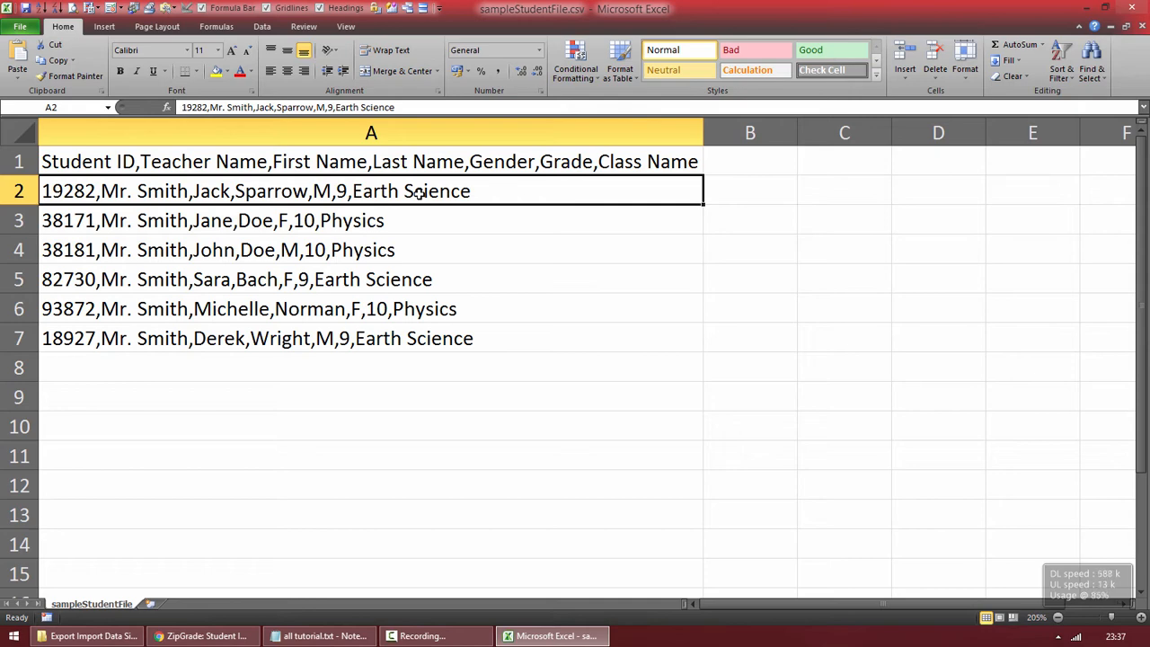
pyautogui.click(104, 167)
pyautogui.click(99, 187)
pyautogui.click(99, 221)
pyautogui.moveTo(97, 167); pyautogui.dragTo(80, 339)
pyautogui.moveTo(82, 159); pyautogui.dragTo(89, 340)
pyautogui.click(102, 362)
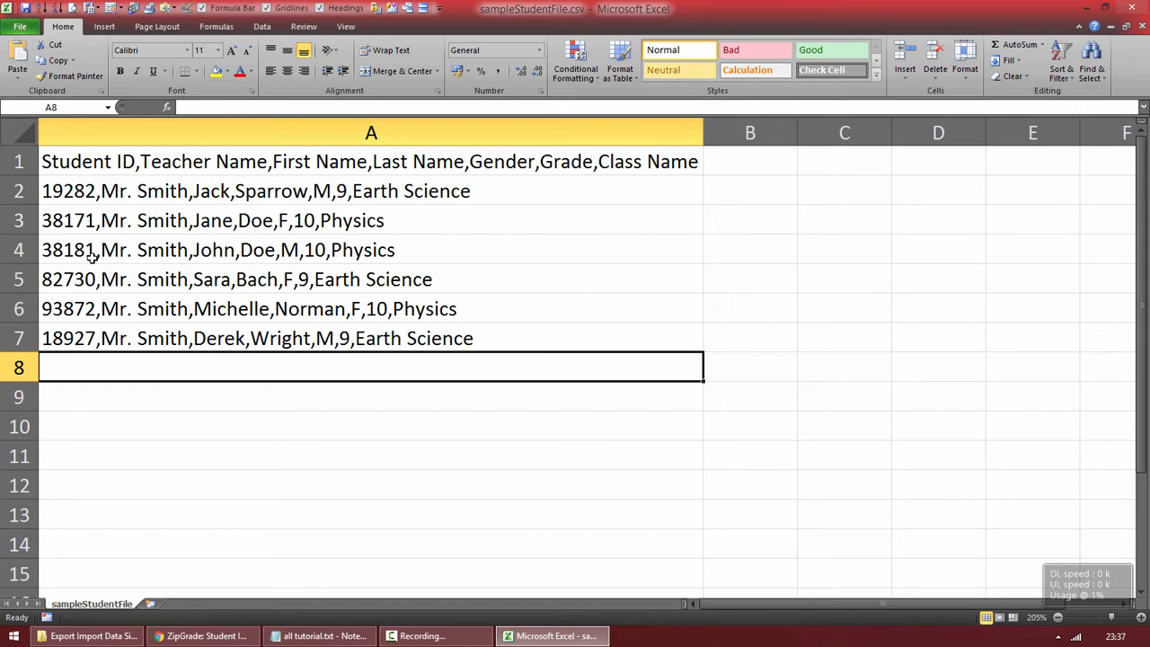
pyautogui.moveTo(92, 171); pyautogui.dragTo(97, 338)
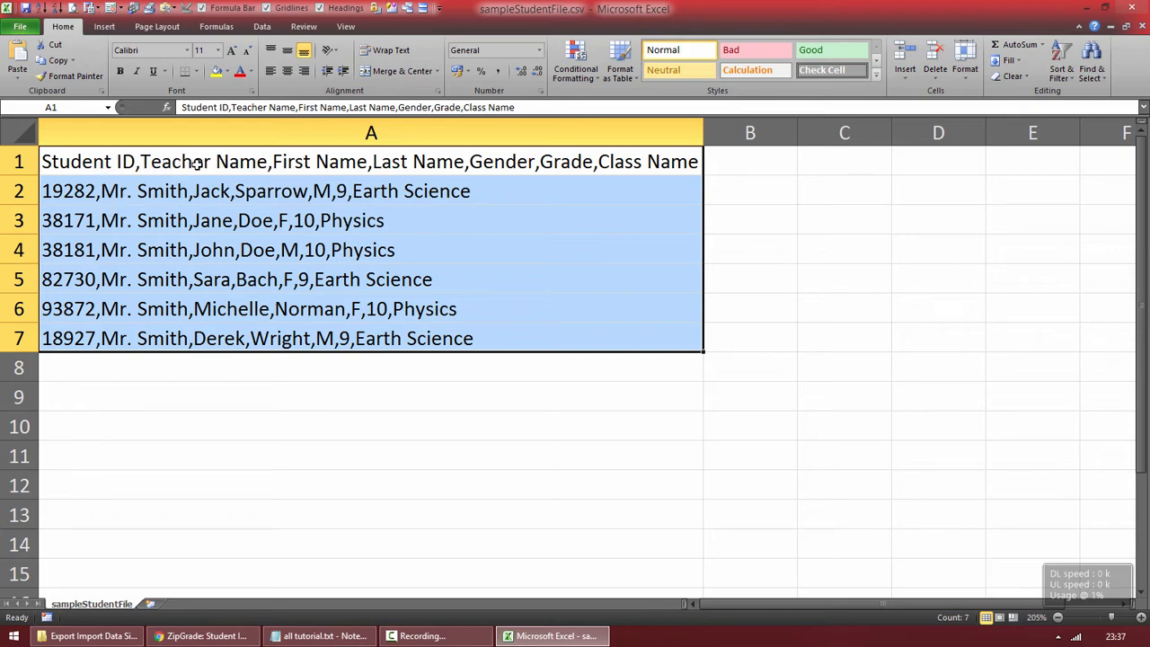
pyautogui.click(183, 338)
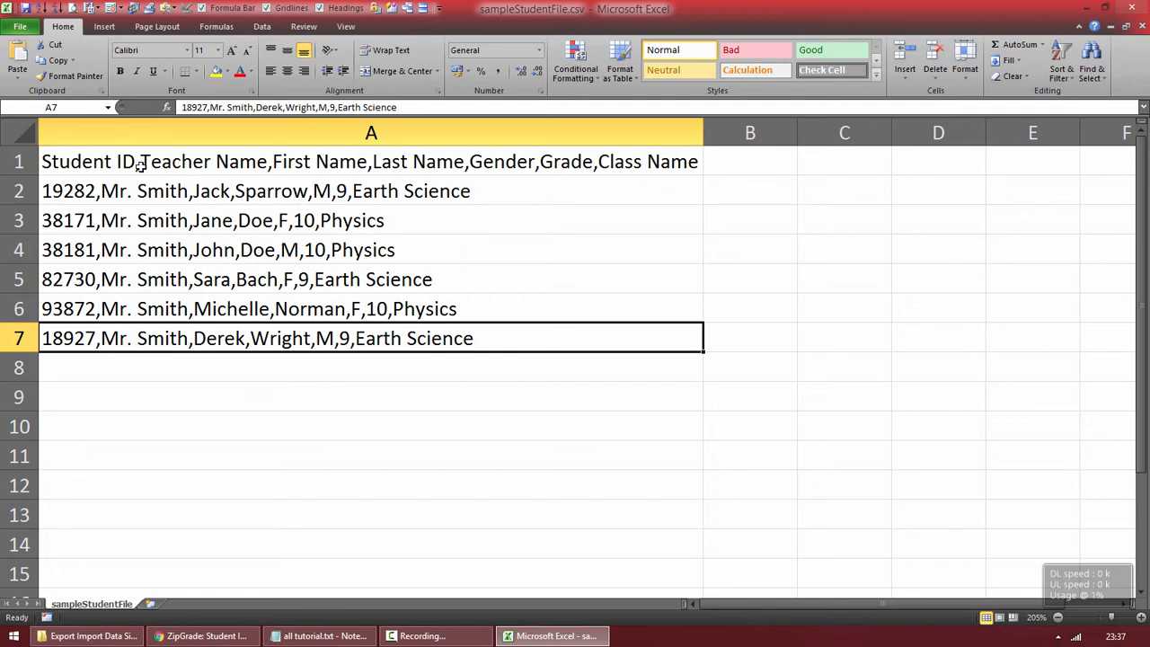
# Step: Switch to the Export Import Data Siswa dan Kelas Zipgrade.com folder and open FORM DB.xlsx in Excel
pyautogui.click(170, 385)
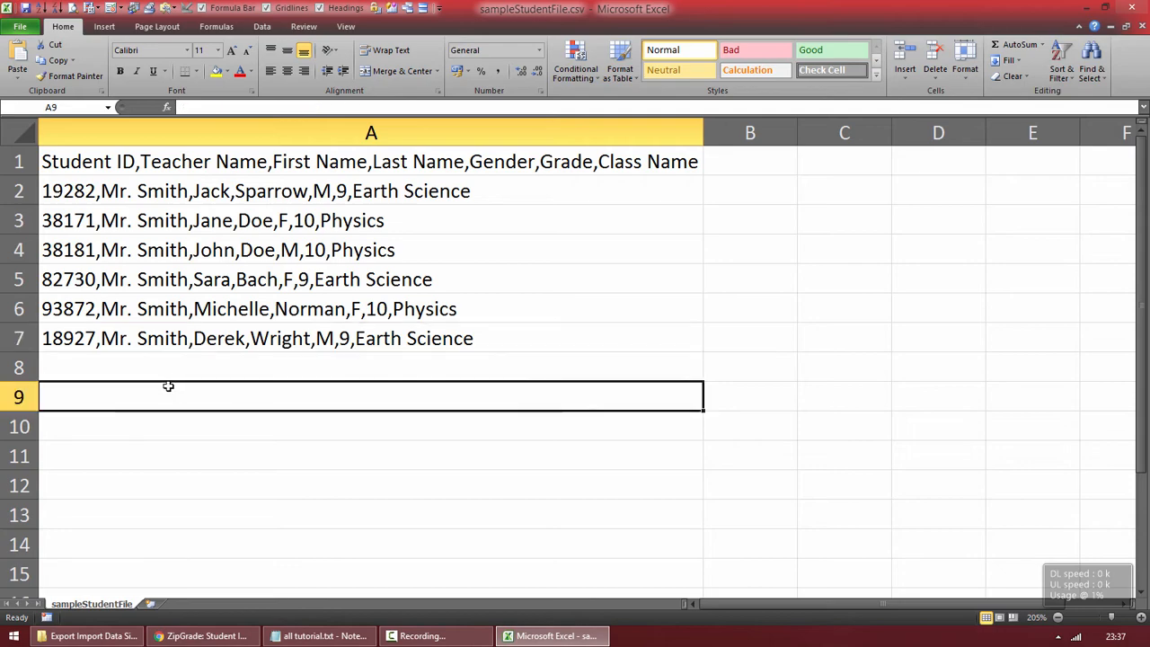
pyautogui.click(88, 634)
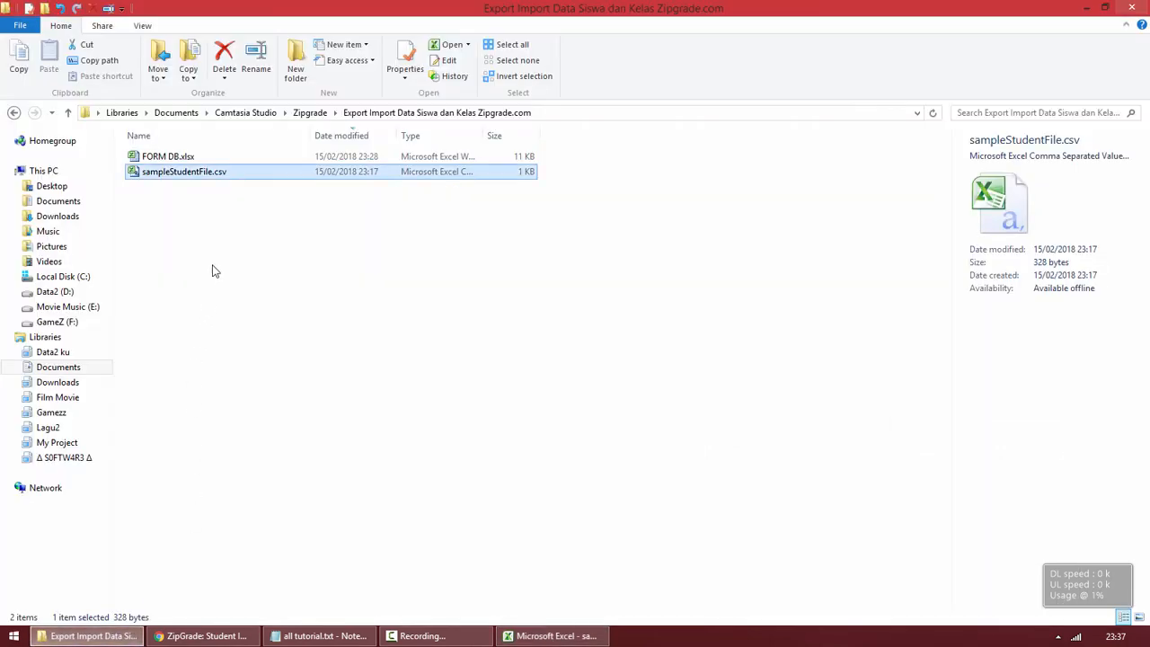
pyautogui.click(178, 174)
pyautogui.doubleClick(175, 156)
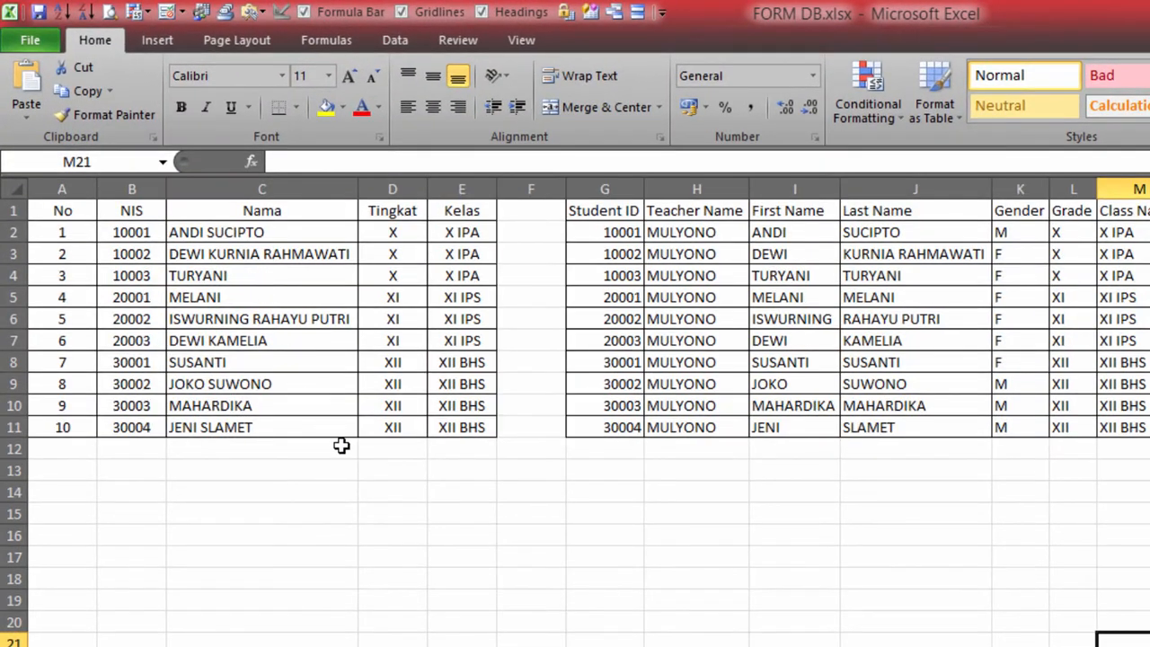
pyautogui.click(485, 555)
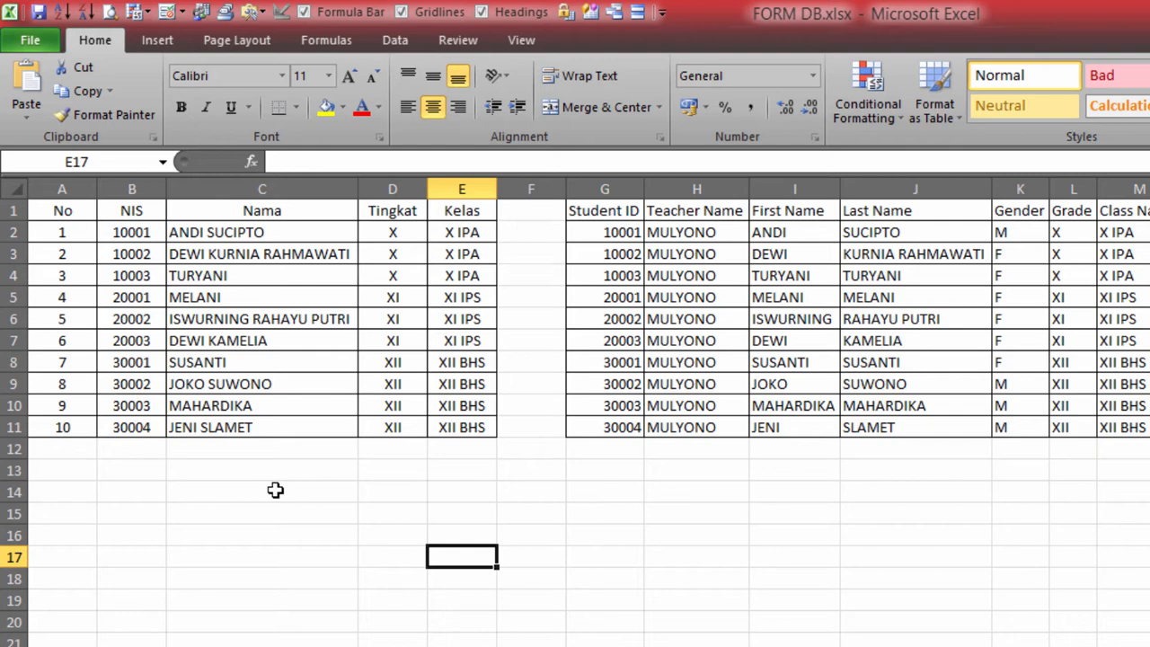
# Step: Examine the NIS values in B2:B11 and how the Student ID formula in G2 refers to them
pyautogui.click(132, 231)
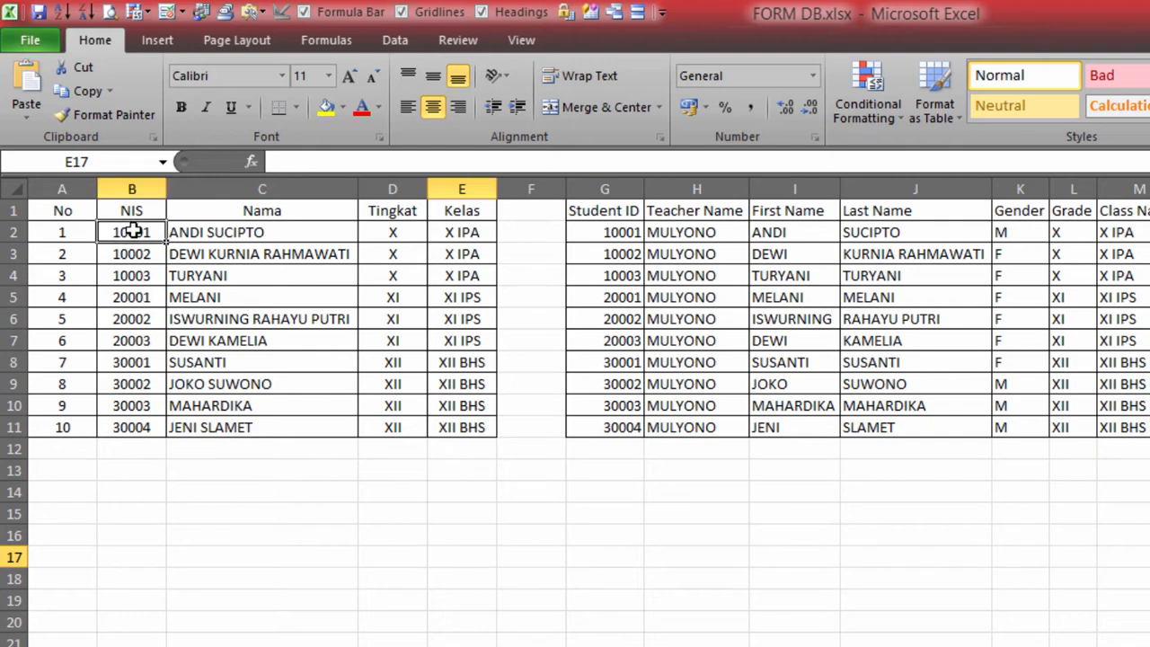
pyautogui.moveTo(132, 231); pyautogui.dragTo(146, 434)
pyautogui.click(146, 491)
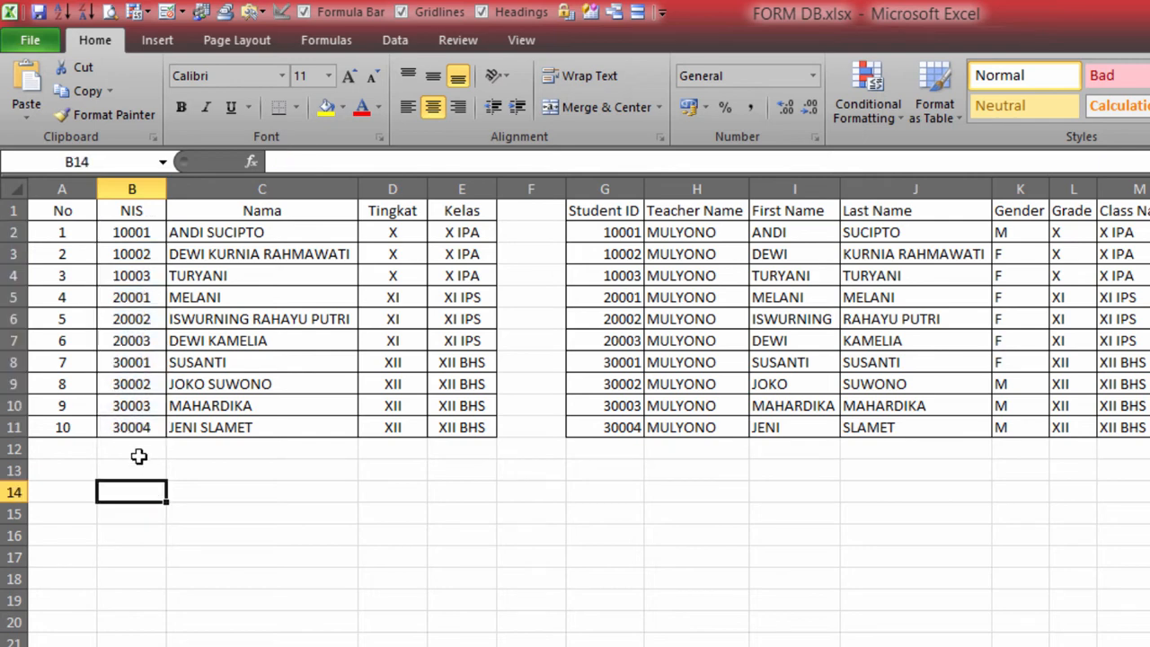
pyautogui.moveTo(141, 231); pyautogui.dragTo(135, 431)
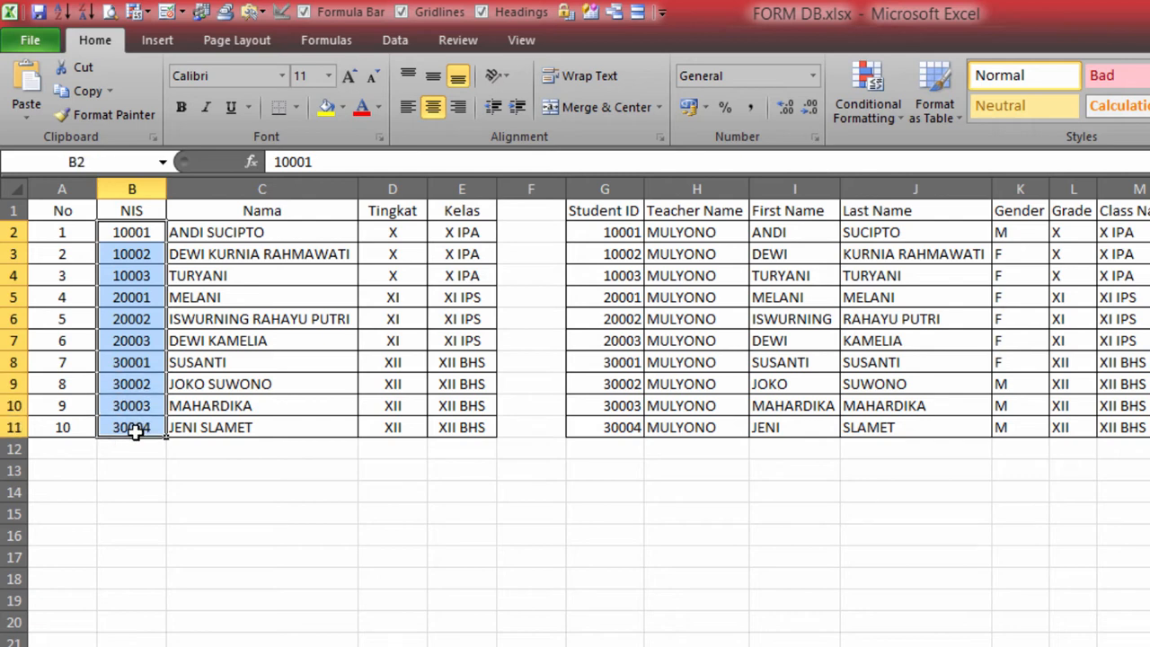
pyautogui.moveTo(625, 236); pyautogui.dragTo(608, 262)
pyautogui.doubleClick(606, 232)
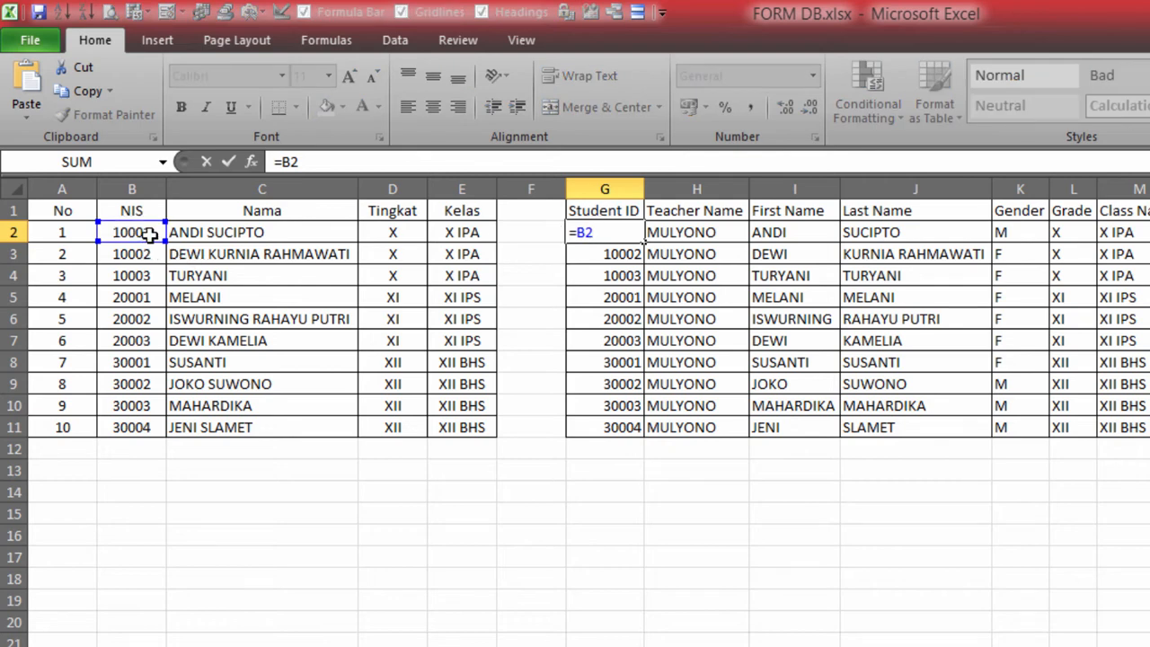
pyautogui.press('Escape')
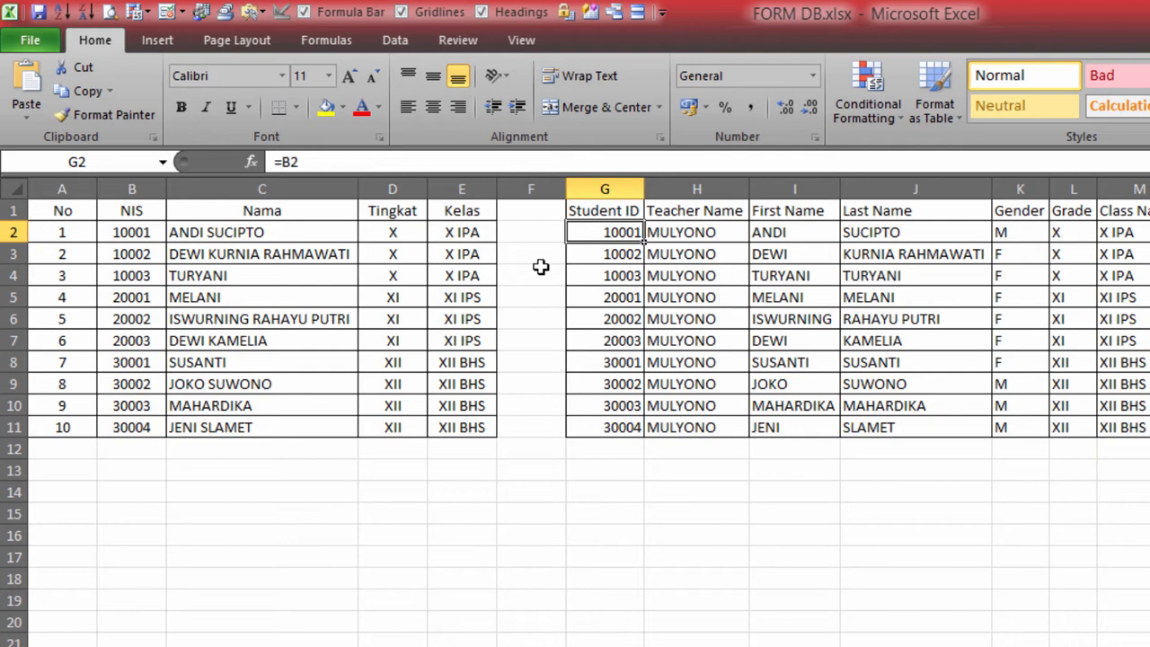
# Step: Compare the multi-word student names in C2 and C3 with the First Name and Last Name formulas in columns I and J
pyautogui.click(197, 234)
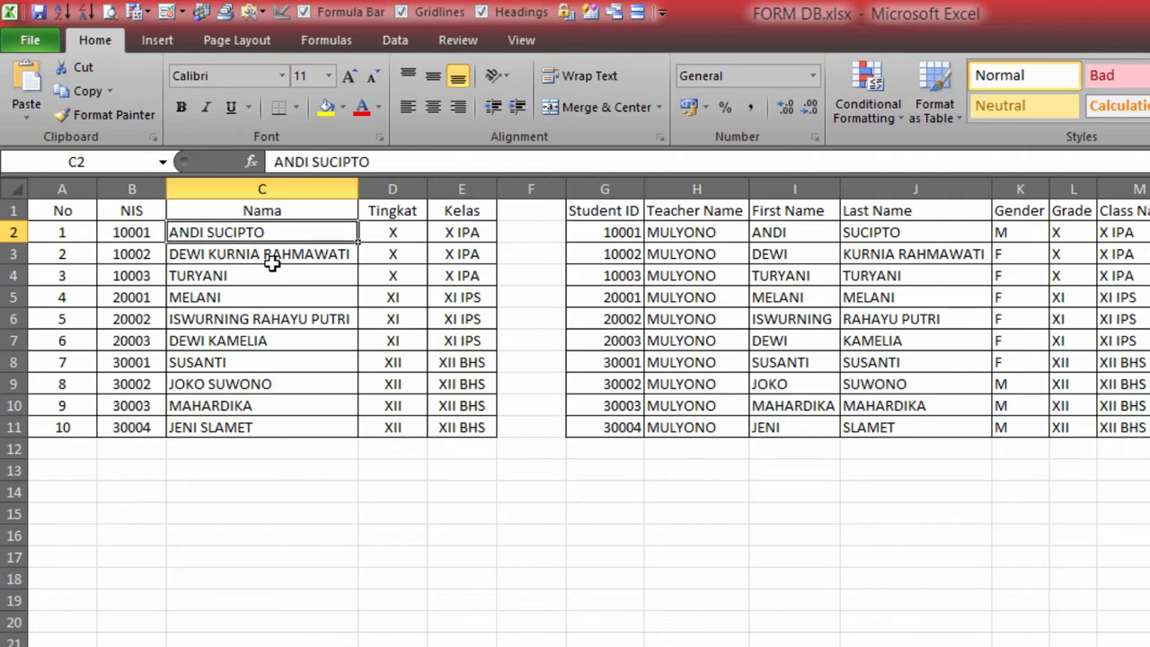
pyautogui.moveTo(272, 239); pyautogui.dragTo(262, 430)
pyautogui.click(263, 231)
pyautogui.click(802, 232)
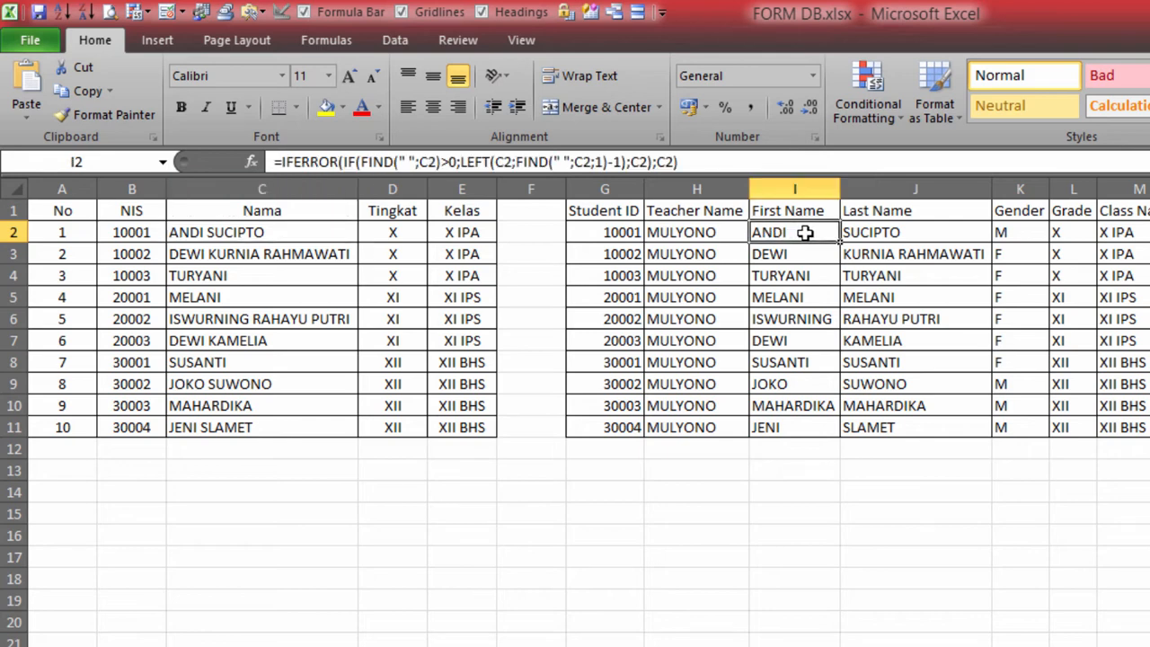
pyautogui.click(892, 232)
pyautogui.click(822, 232)
pyautogui.click(873, 233)
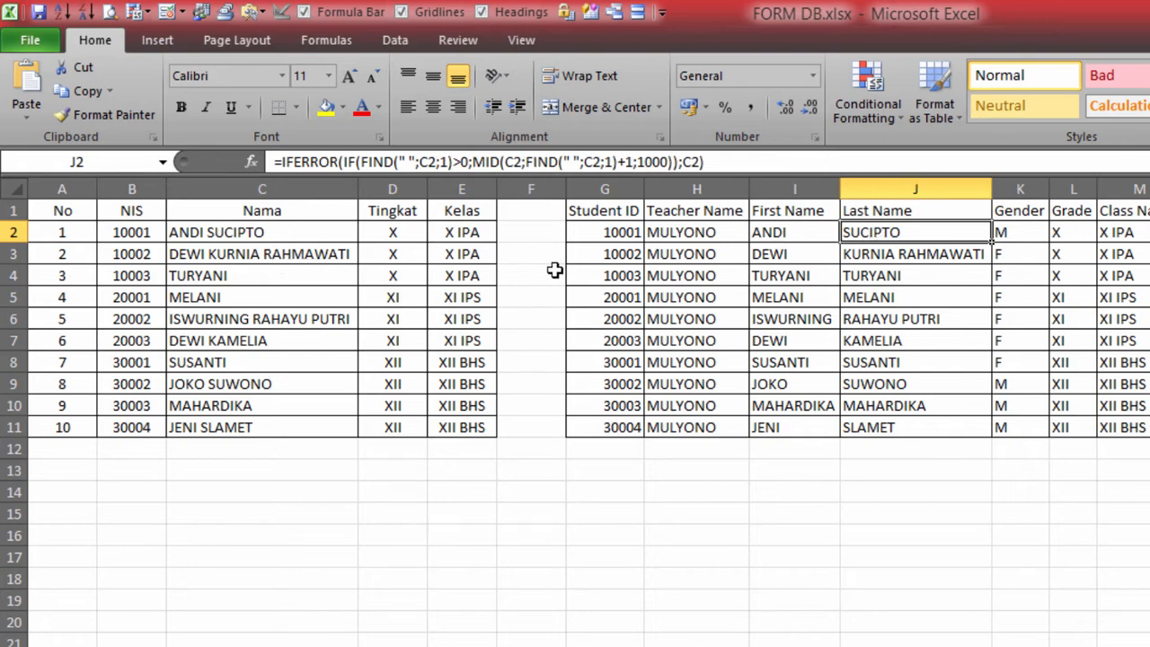
pyautogui.click(806, 232)
pyautogui.click(858, 233)
pyautogui.click(801, 232)
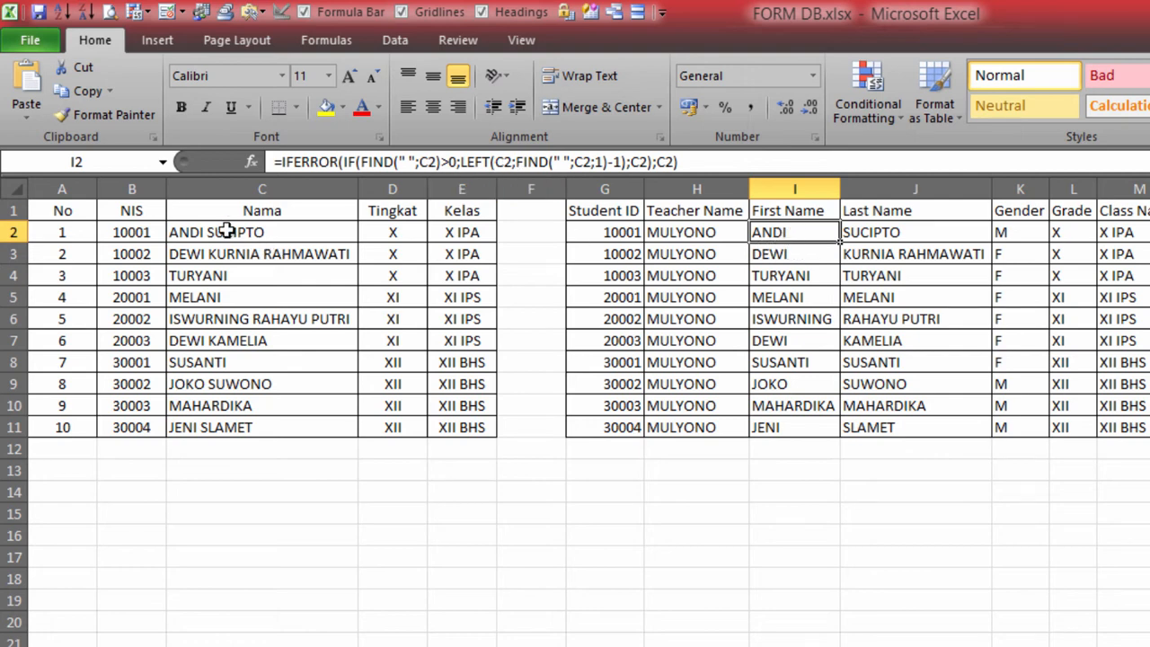
pyautogui.click(853, 233)
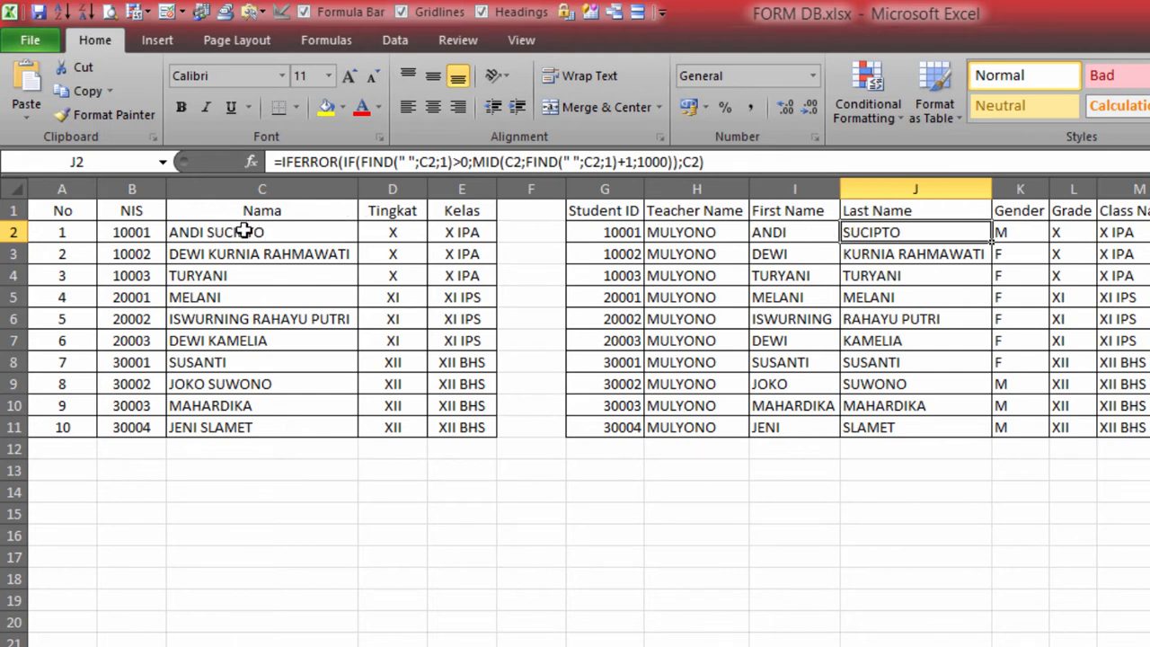
pyautogui.click(217, 256)
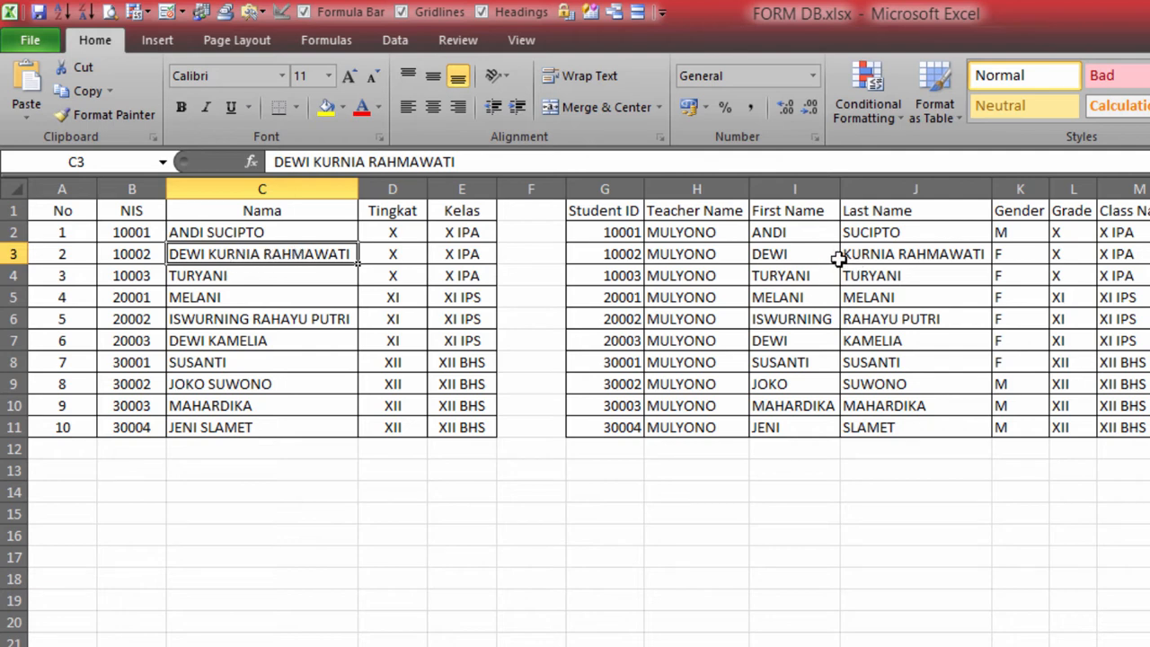
pyautogui.click(802, 253)
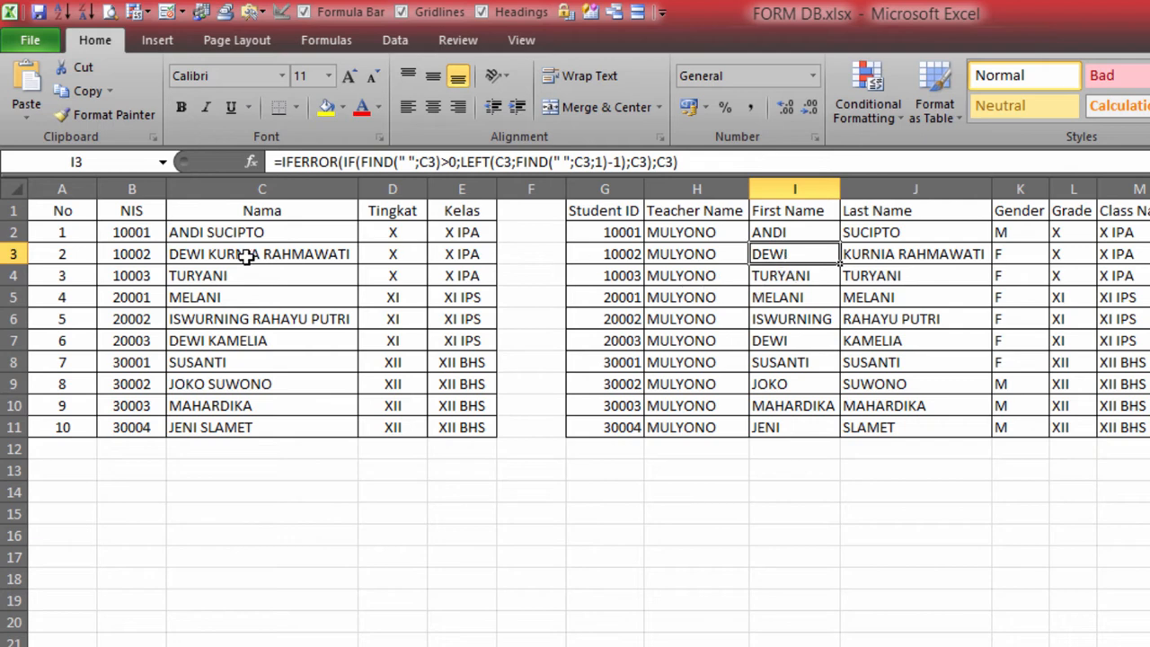
pyautogui.click(902, 256)
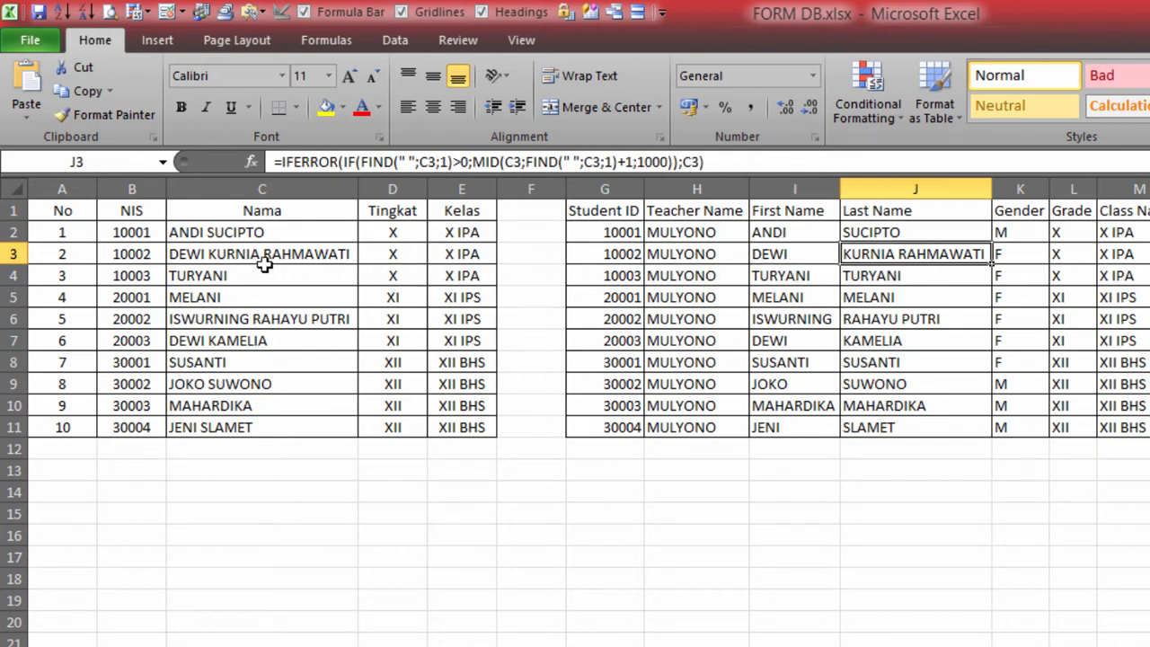
# Step: Examine how the First Name and Last Name formulas in rows 4 and 5 handle the single-word names in C4 and C5
pyautogui.click(771, 275)
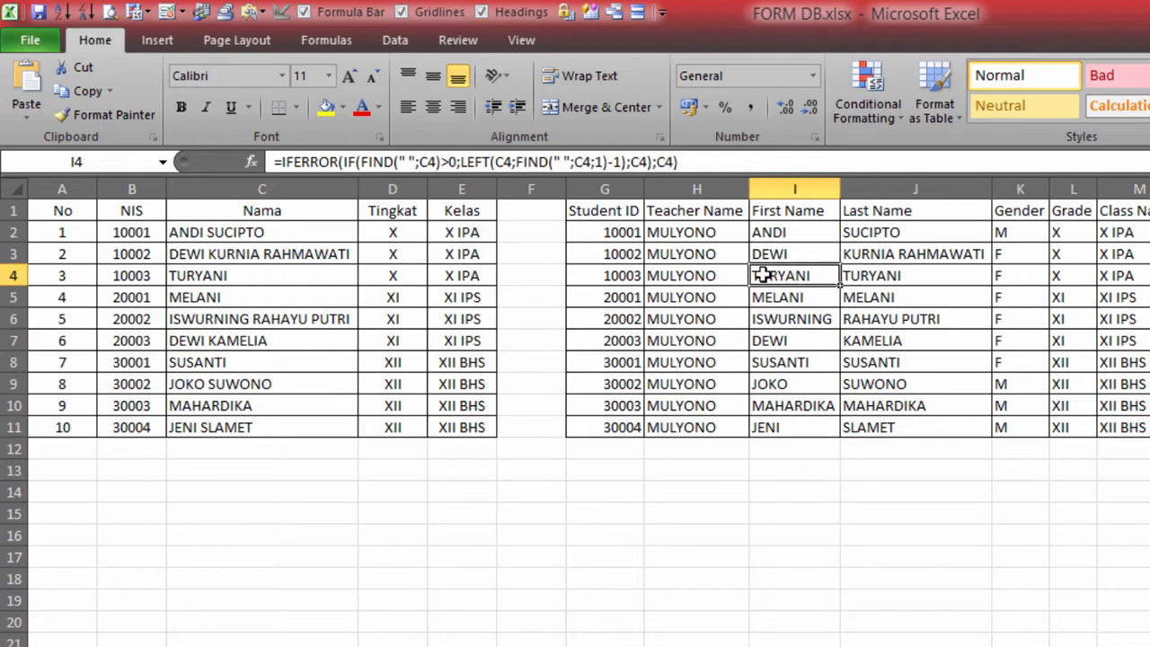
pyautogui.click(240, 269)
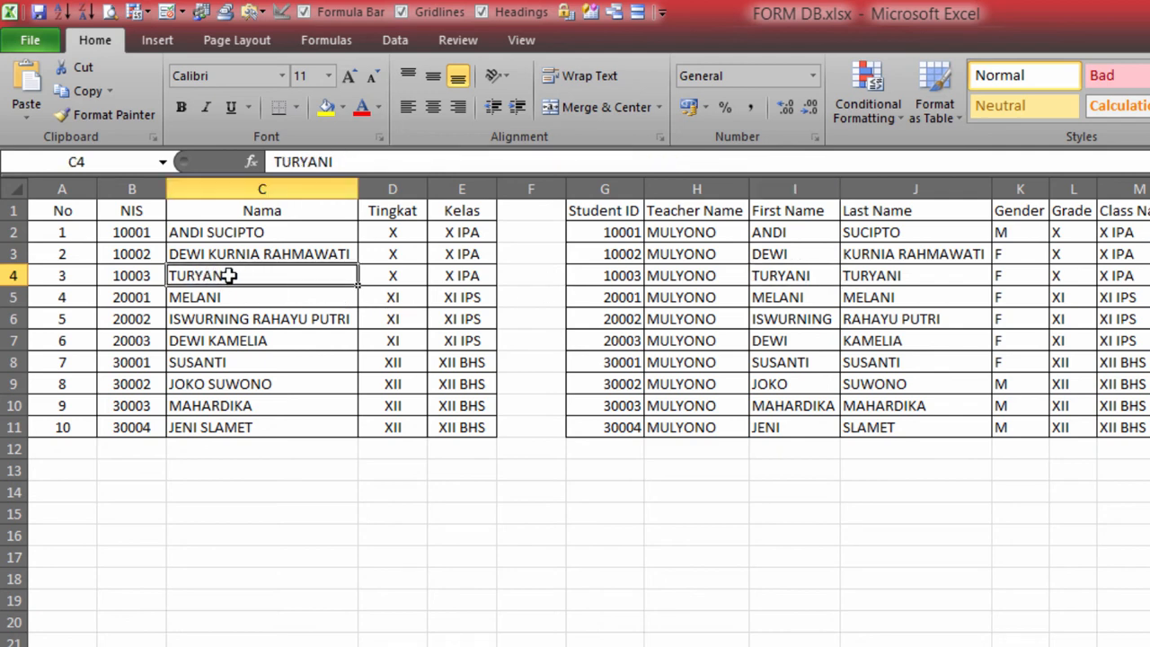
pyautogui.click(782, 271)
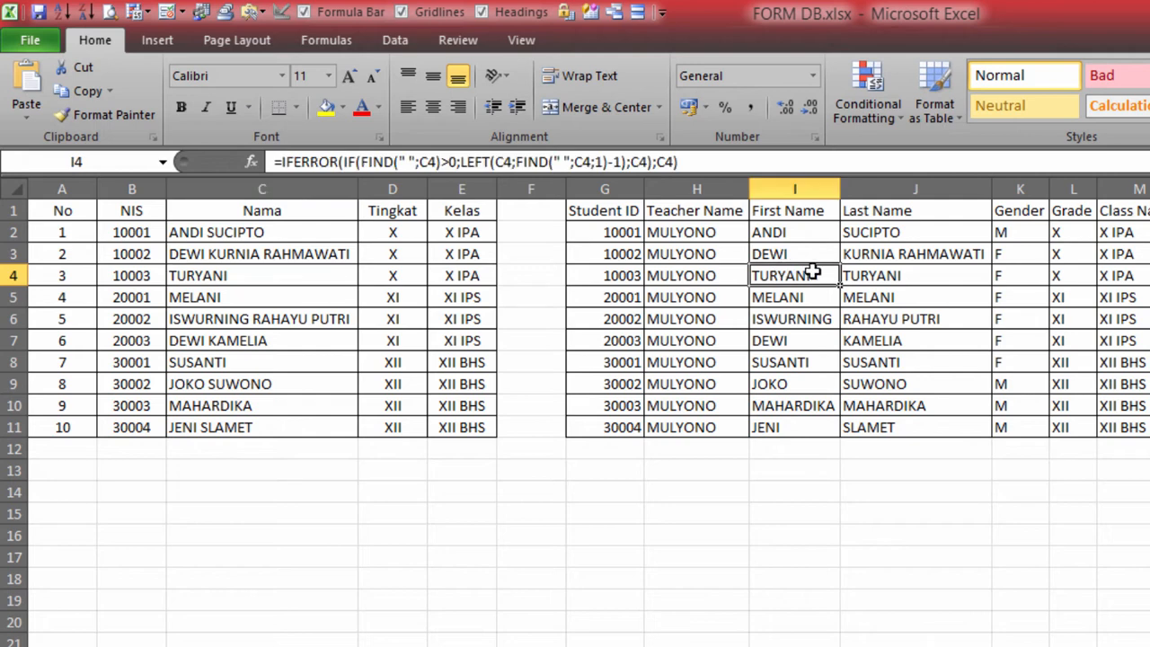
pyautogui.click(858, 274)
pyautogui.click(790, 275)
pyautogui.click(861, 278)
pyautogui.click(803, 277)
pyautogui.click(850, 278)
pyautogui.click(785, 278)
pyautogui.click(278, 279)
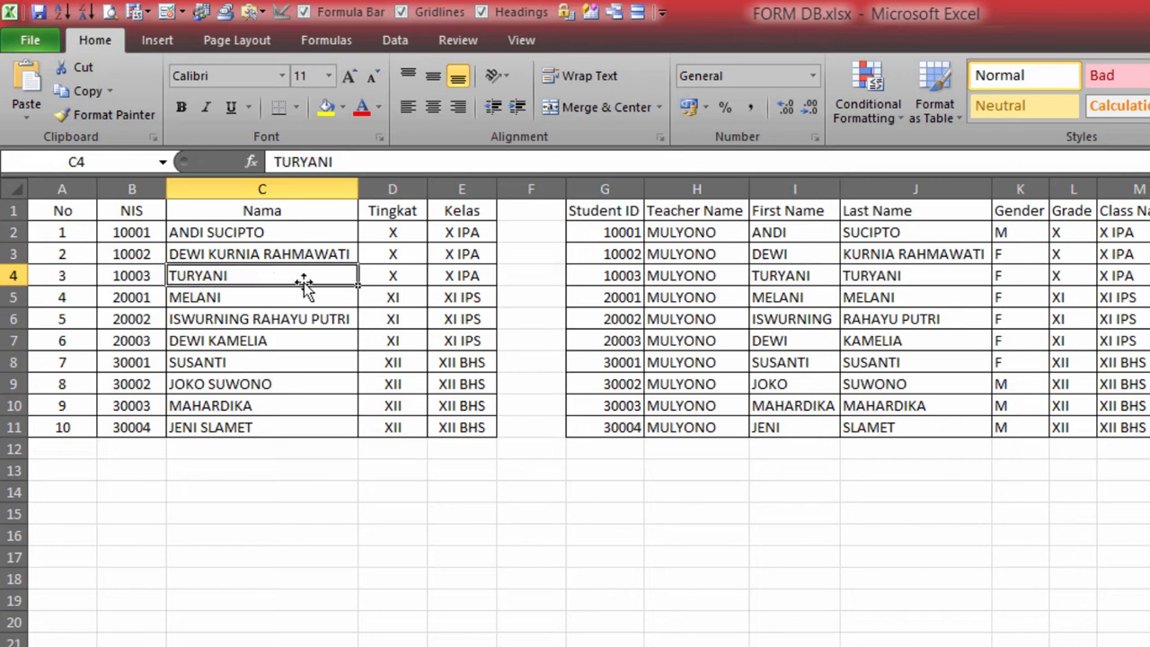
pyautogui.click(797, 277)
pyautogui.click(867, 278)
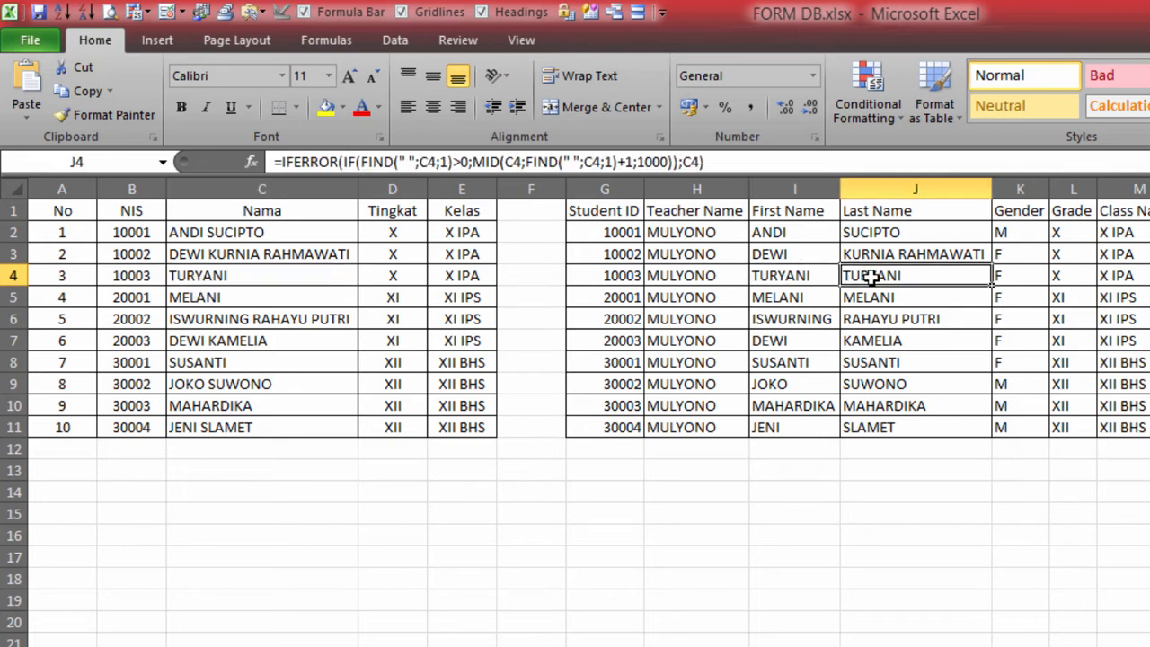
pyautogui.click(284, 300)
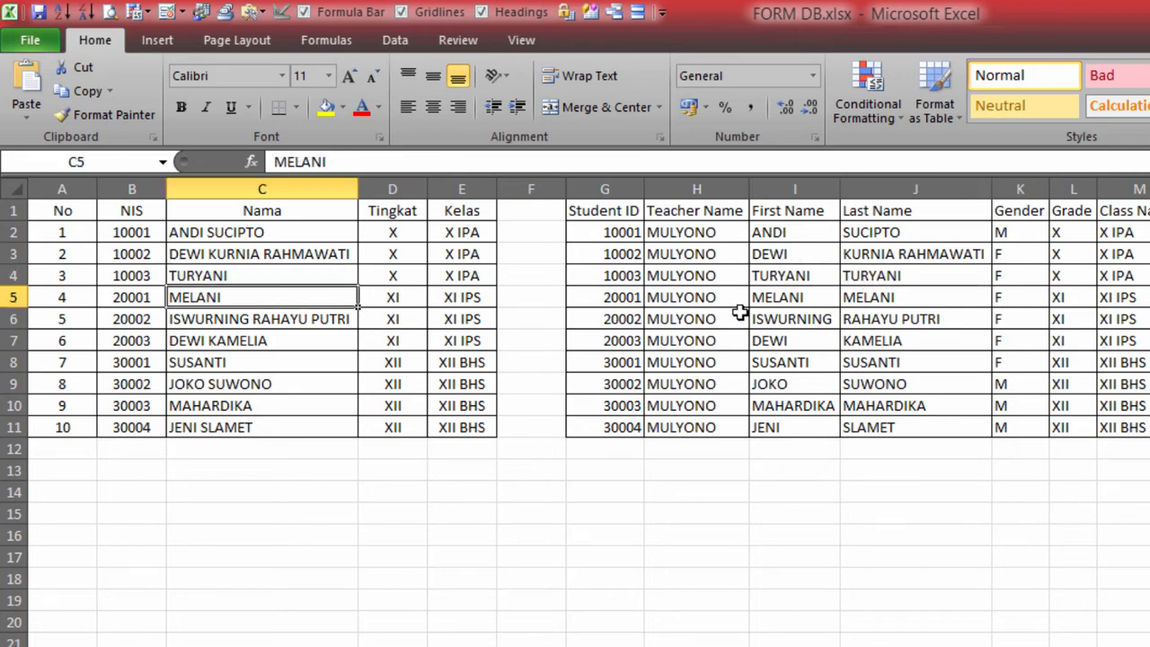
pyautogui.click(781, 301)
pyautogui.click(894, 299)
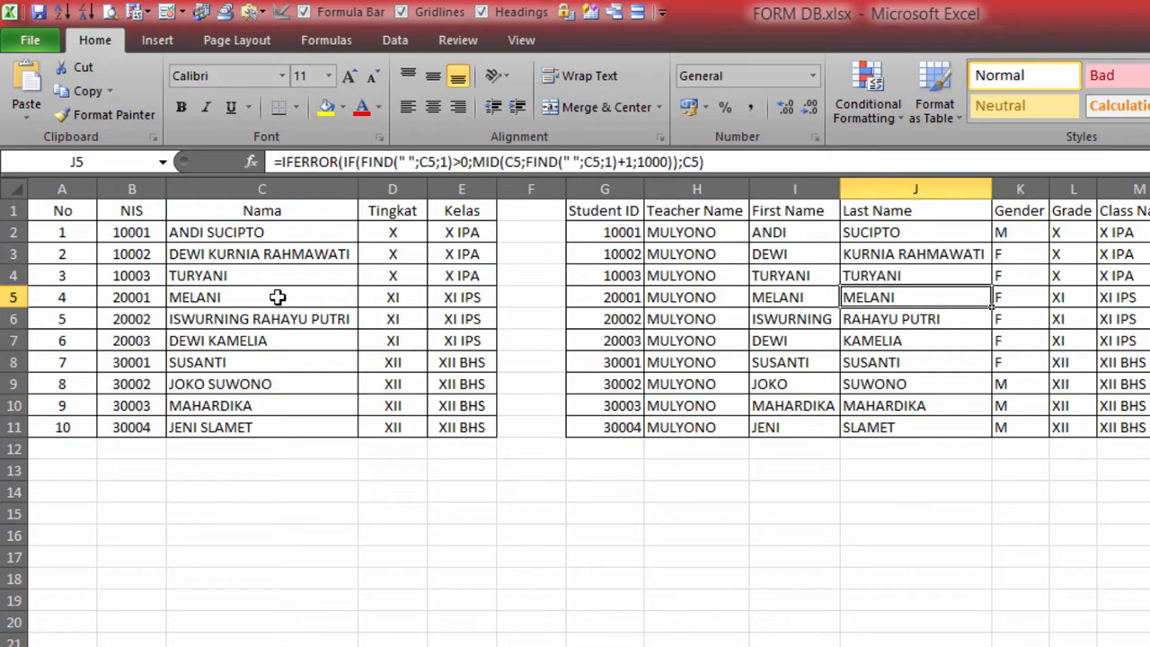
# Step: Add a last name to the single-word student name in C5 and check how I5 and J5 split it
pyautogui.doubleClick(317, 297)
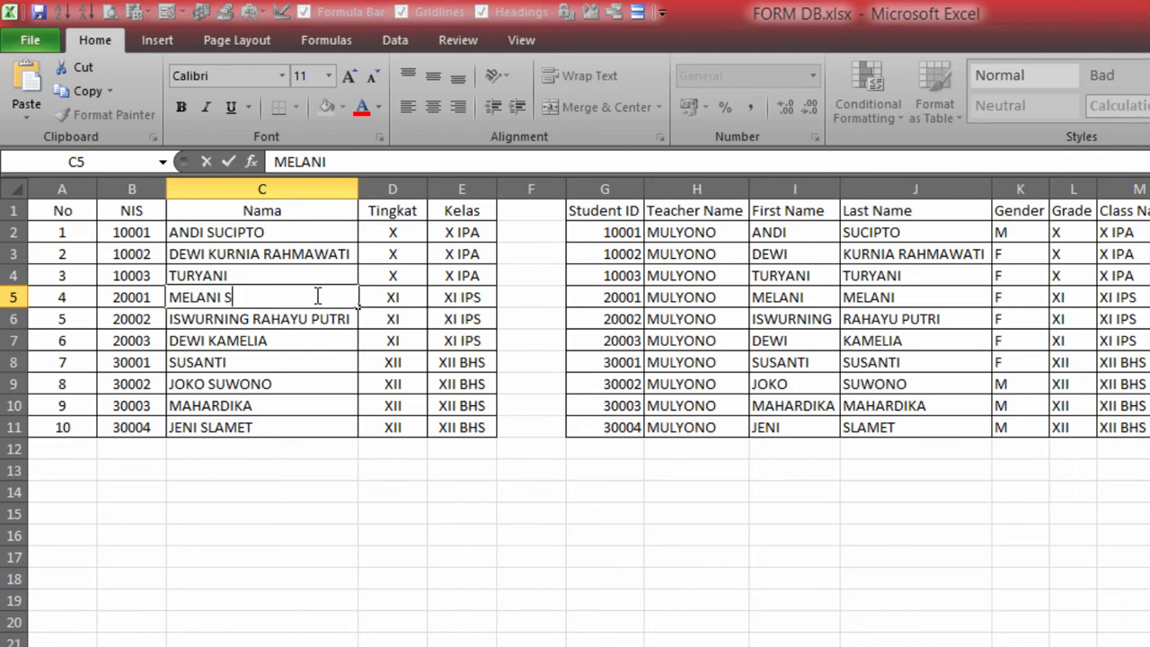
pyautogui.write('SUSANT')
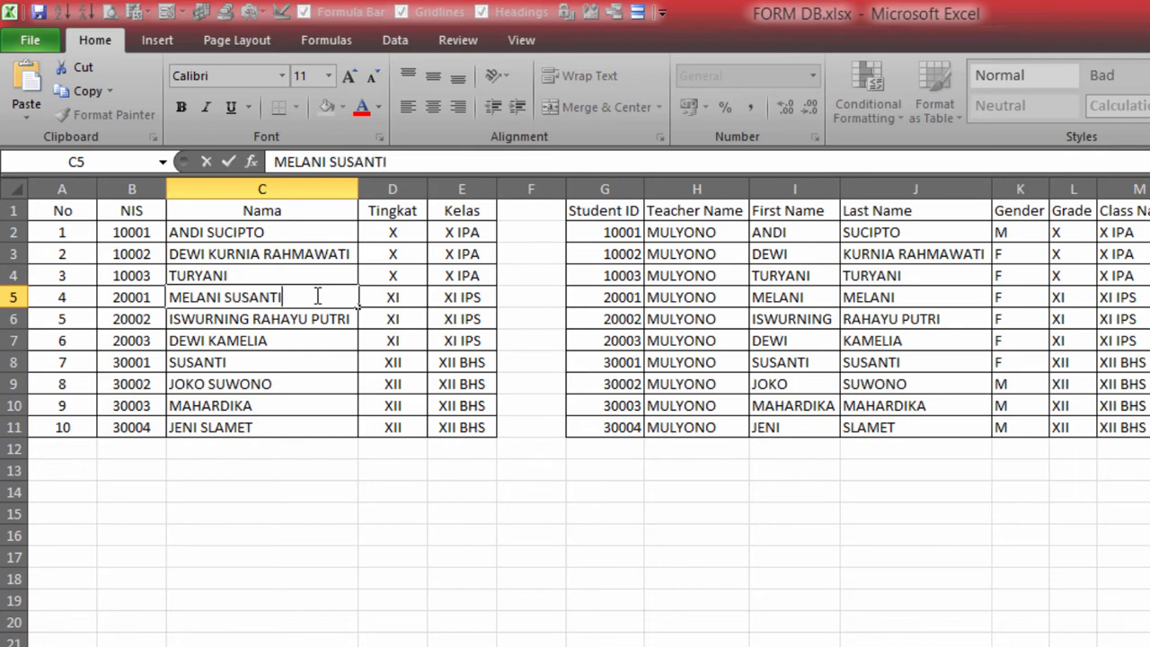
pyautogui.write('I')
pyautogui.press('Return')
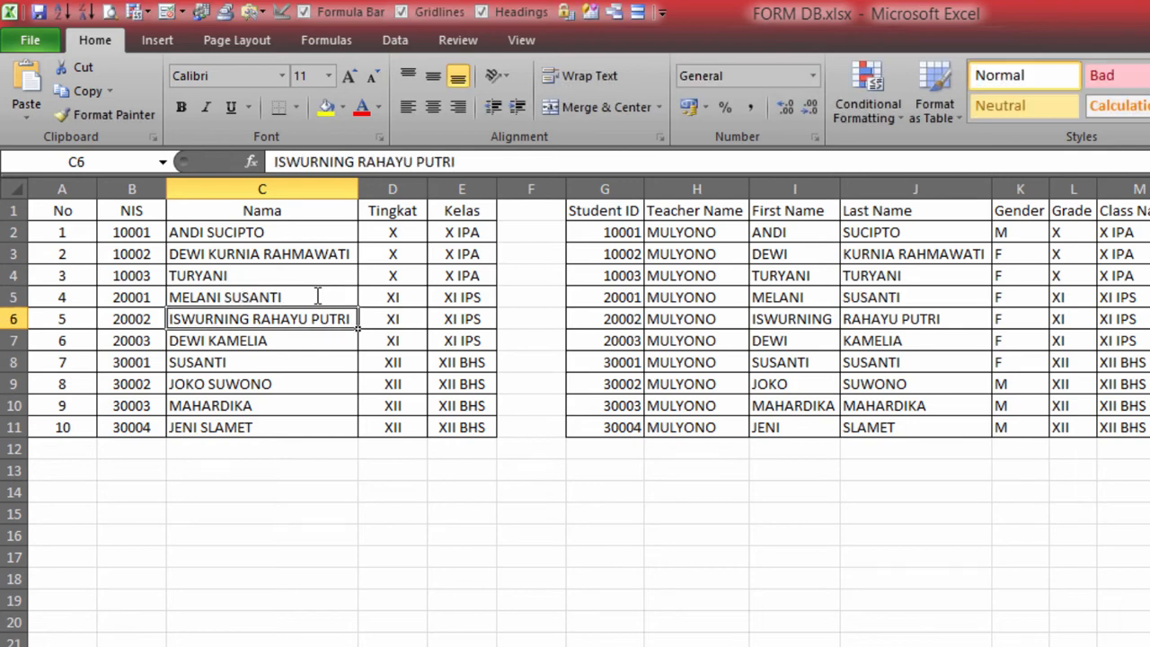
pyautogui.click(808, 298)
pyautogui.click(870, 298)
pyautogui.click(796, 296)
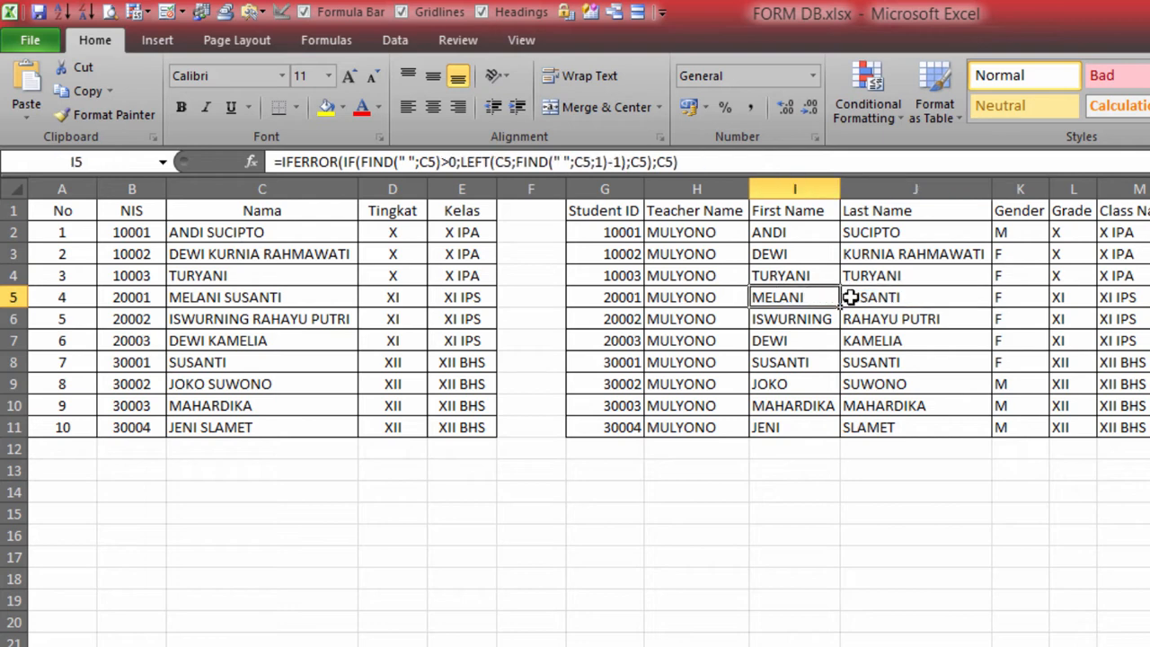
pyautogui.click(864, 295)
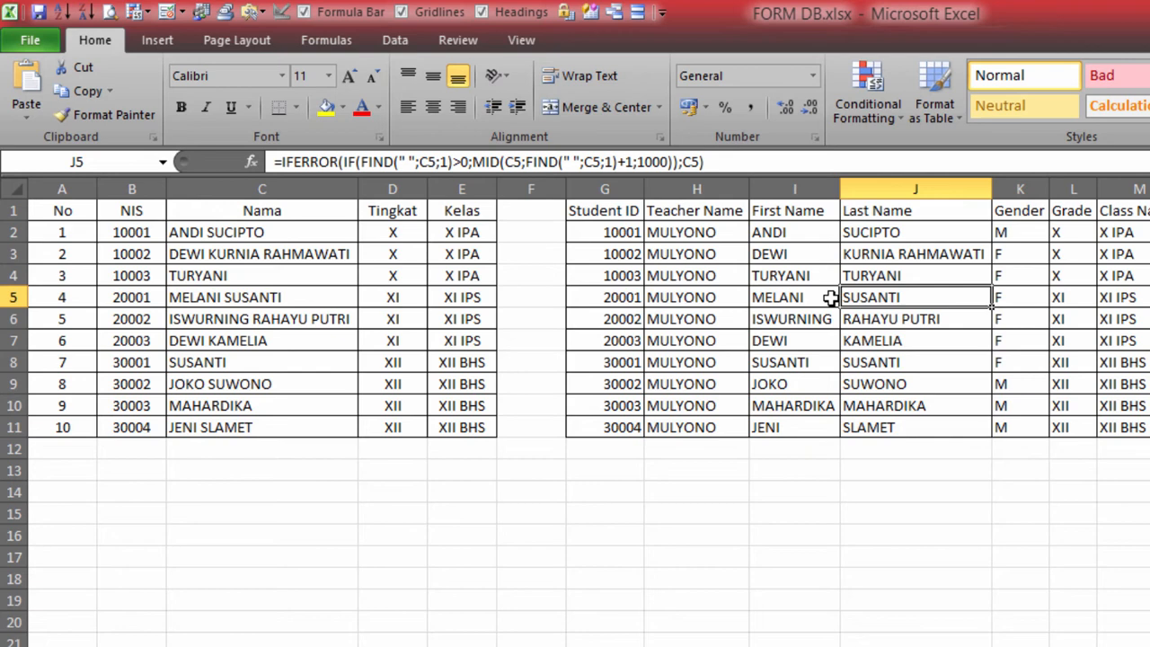
pyautogui.click(828, 297)
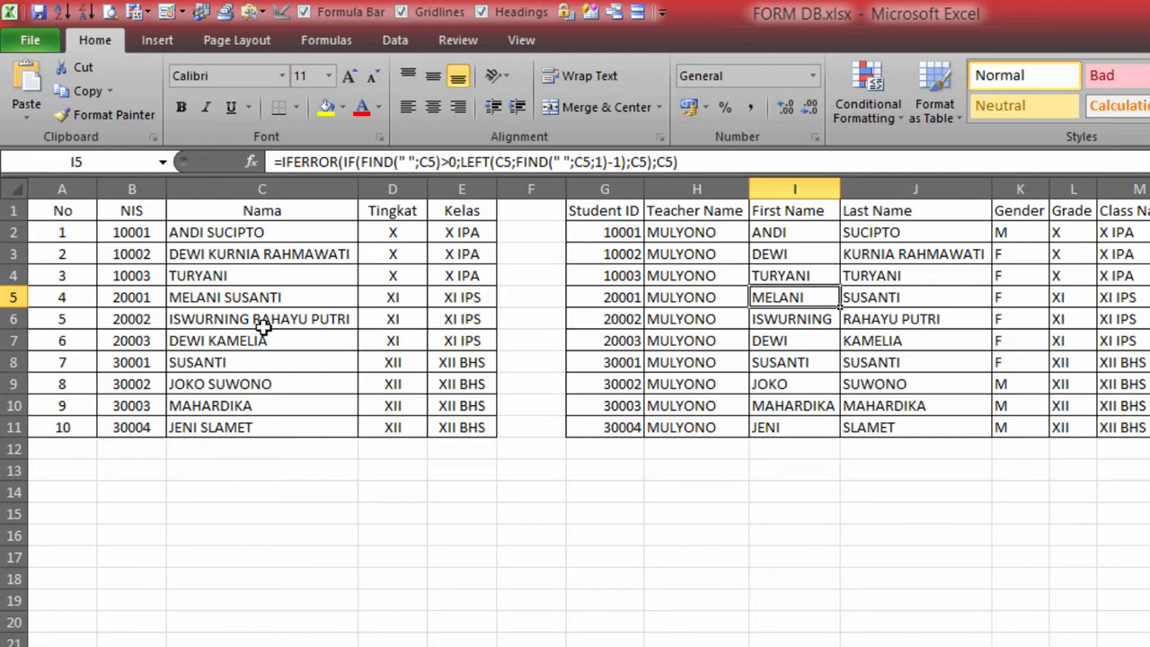
pyautogui.moveTo(227, 254); pyautogui.dragTo(216, 405)
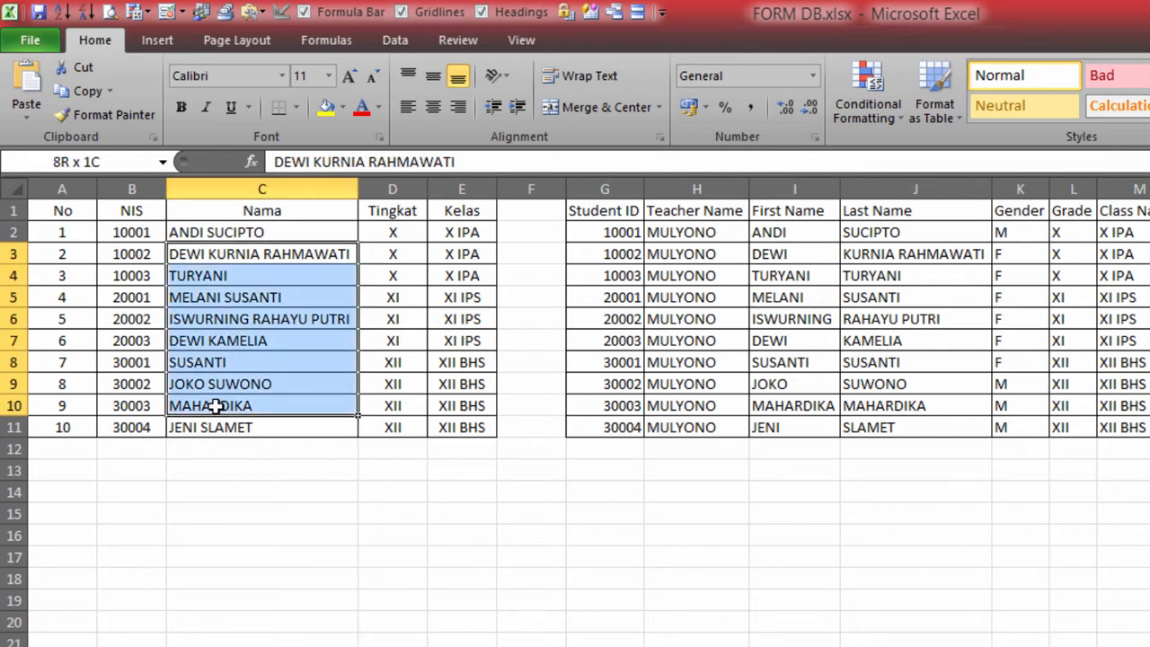
pyautogui.click(62, 405)
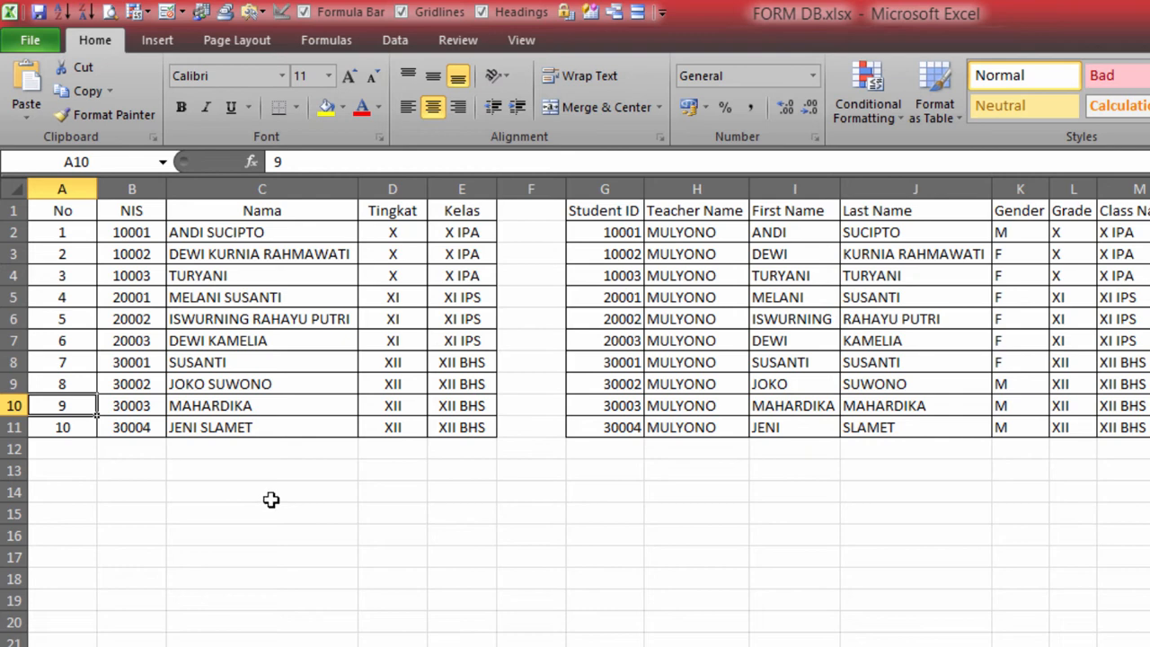
# Step: Examine the Tingkat grade levels in column D for the X, XI and XII students
pyautogui.click(392, 275)
pyautogui.click(393, 343)
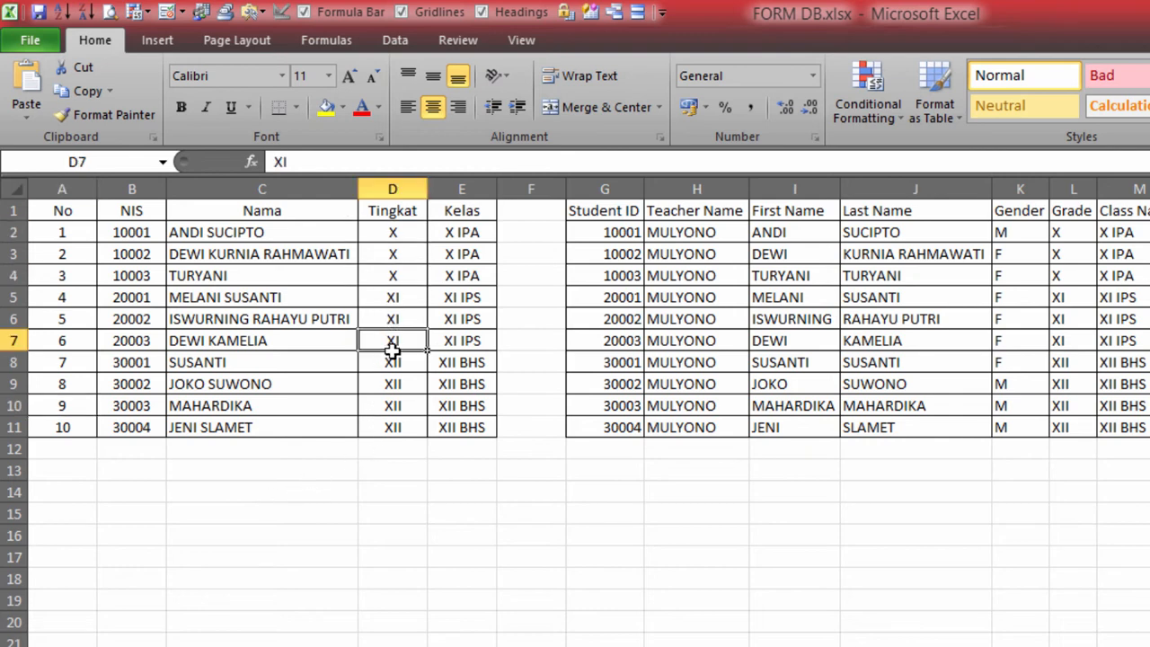
pyautogui.click(393, 406)
pyautogui.click(393, 383)
pyautogui.click(392, 318)
# Step: Try 9 as the Tingkat value in D2, undo it, and check how the Grade formula in L2 refers to that cell
pyautogui.click(385, 234)
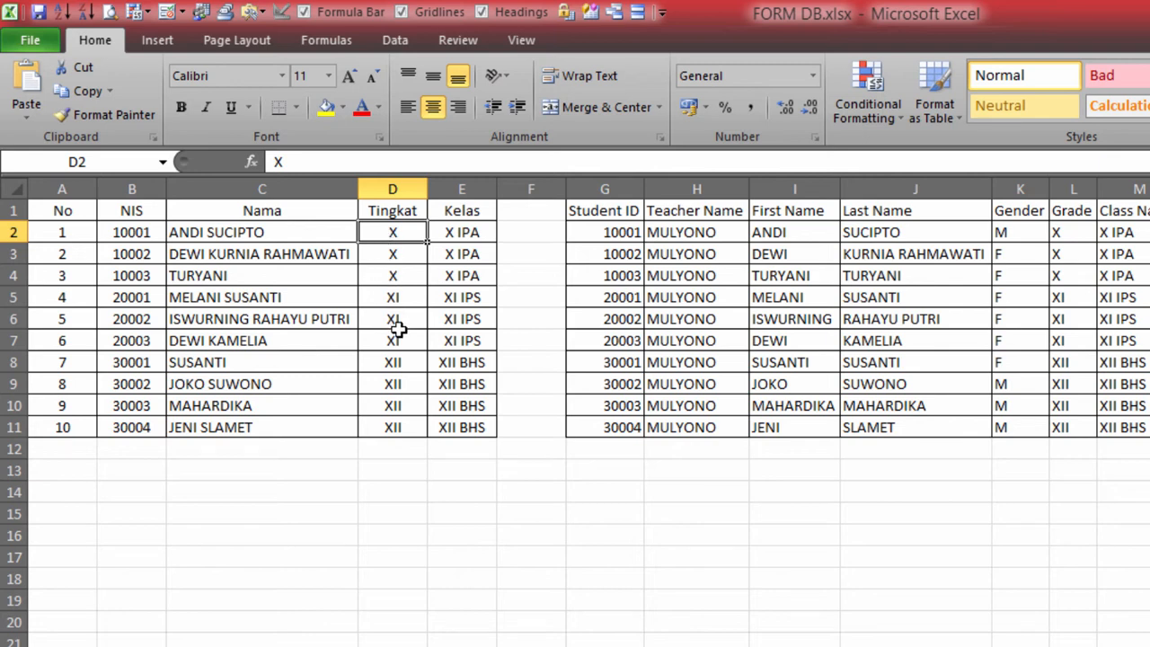
pyautogui.write('9')
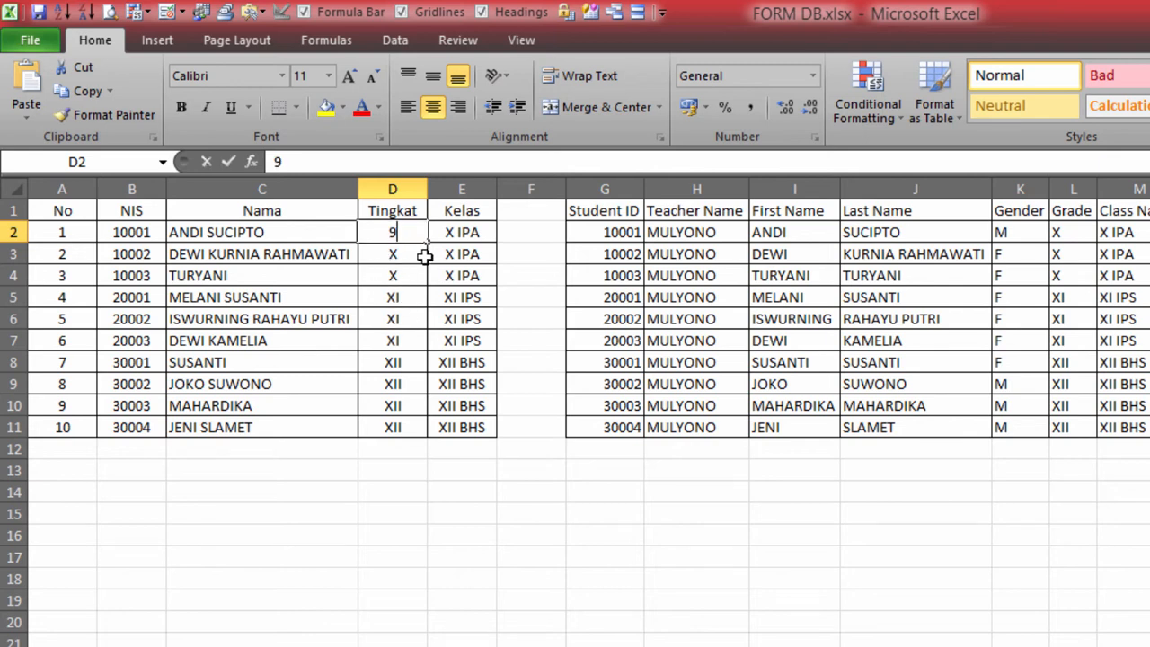
pyautogui.press('Return')
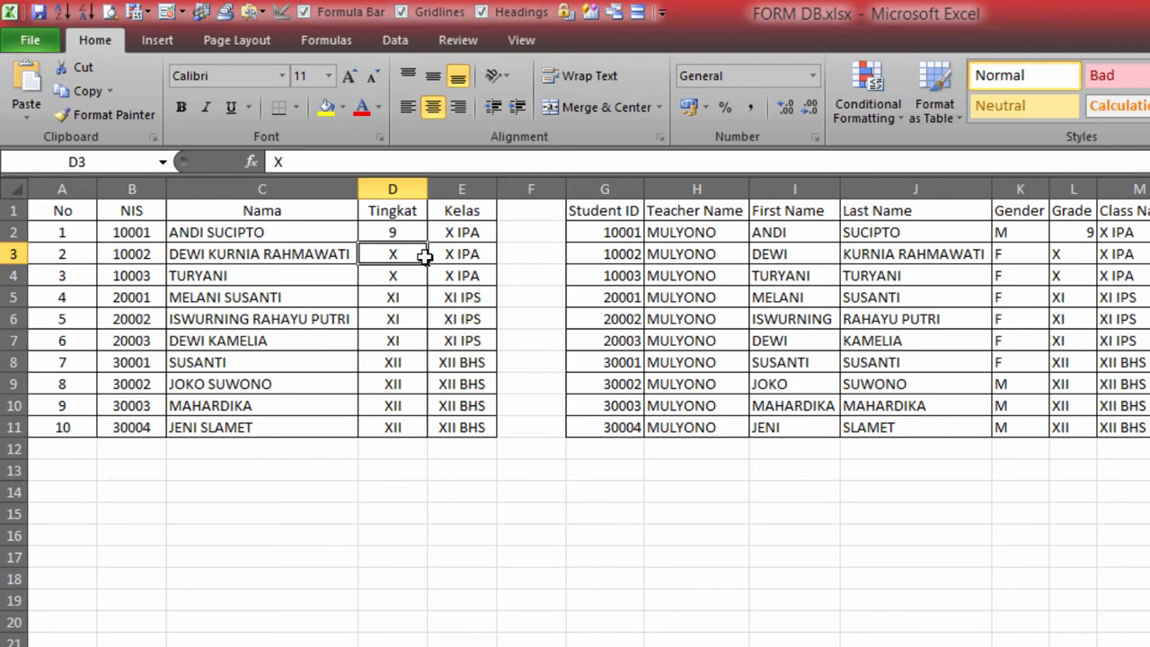
pyautogui.hotkey('ctrl', 'z')
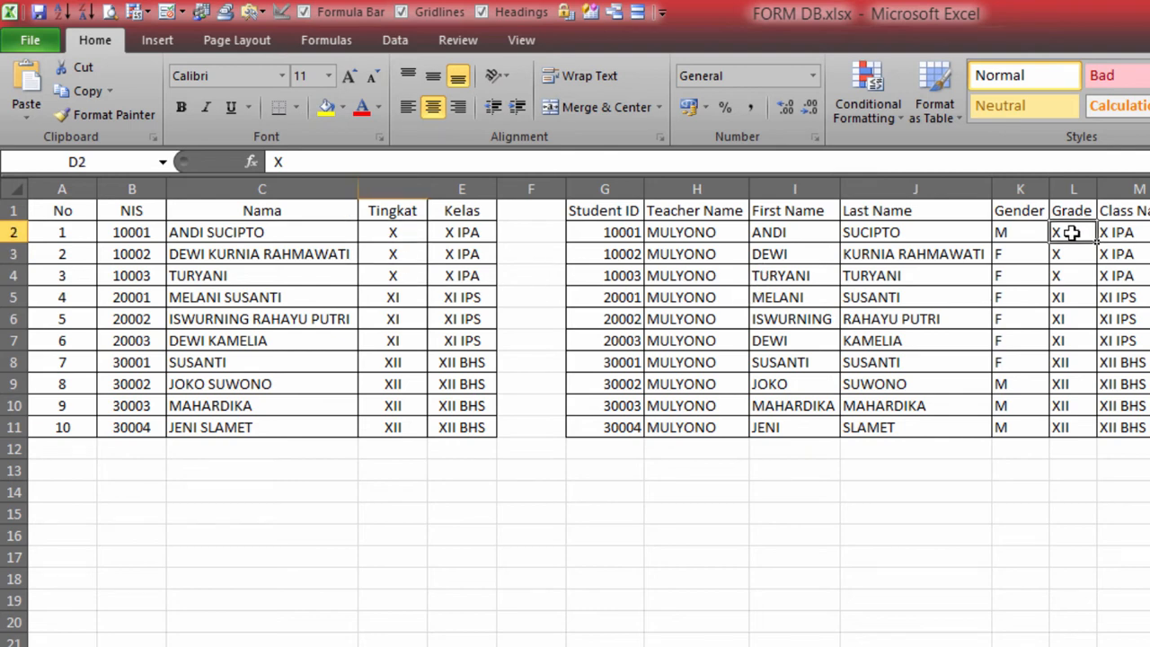
pyautogui.click(1069, 232)
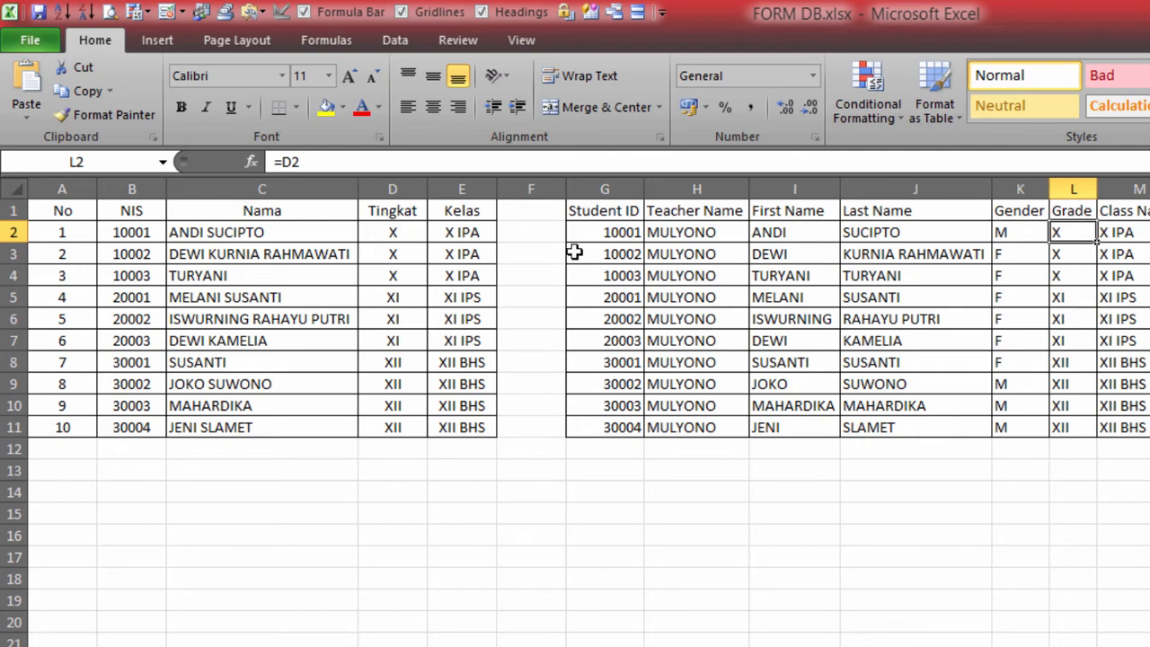
# Step: Examine the Kelas values in column E and how the Class Name formula in M2 refers to them
pyautogui.click(458, 235)
pyautogui.moveTo(465, 252); pyautogui.dragTo(466, 340)
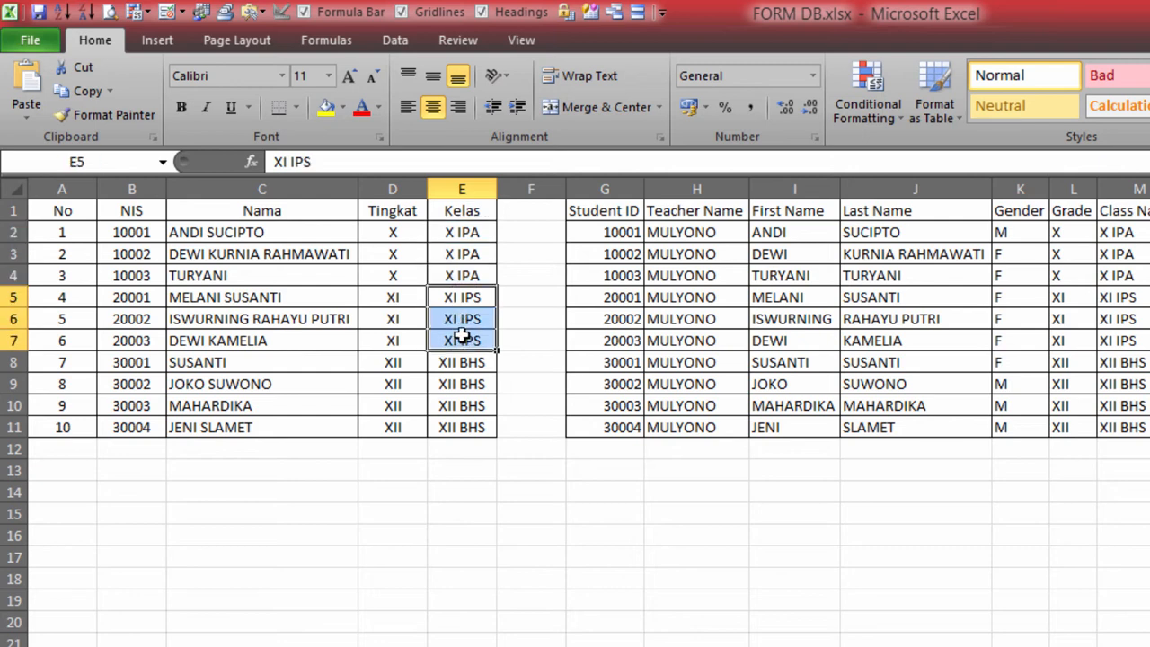
pyautogui.click(451, 234)
pyautogui.moveTo(1115, 236); pyautogui.dragTo(1120, 272)
pyautogui.doubleClick(1122, 231)
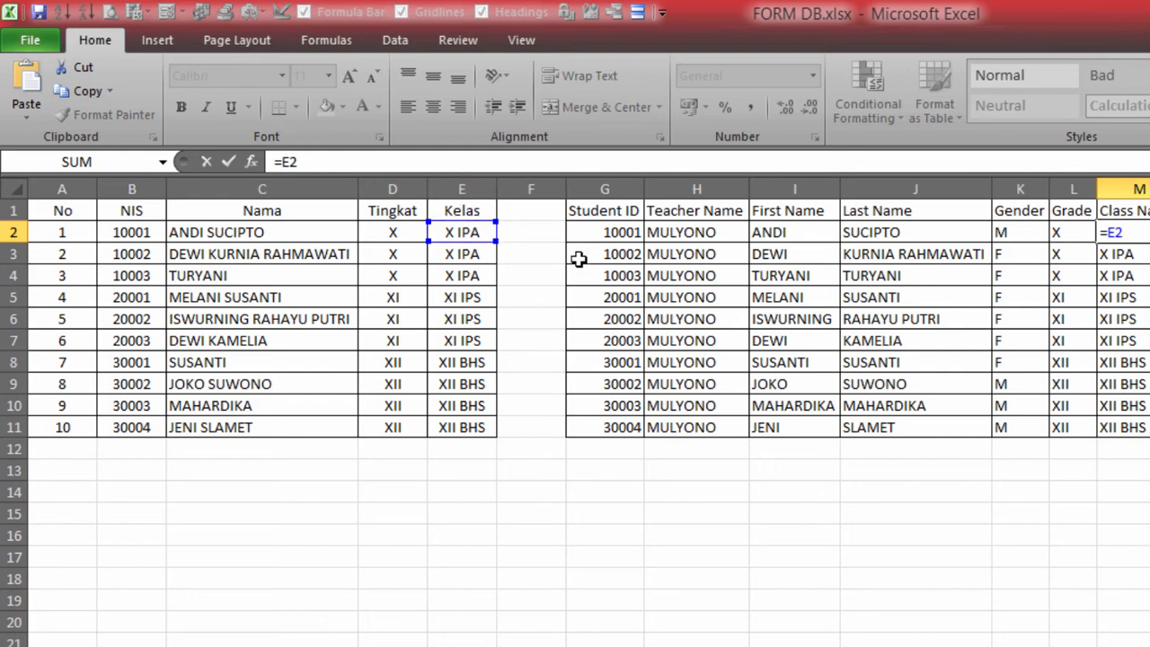
pyautogui.hotkey('ctrl', 'Return')
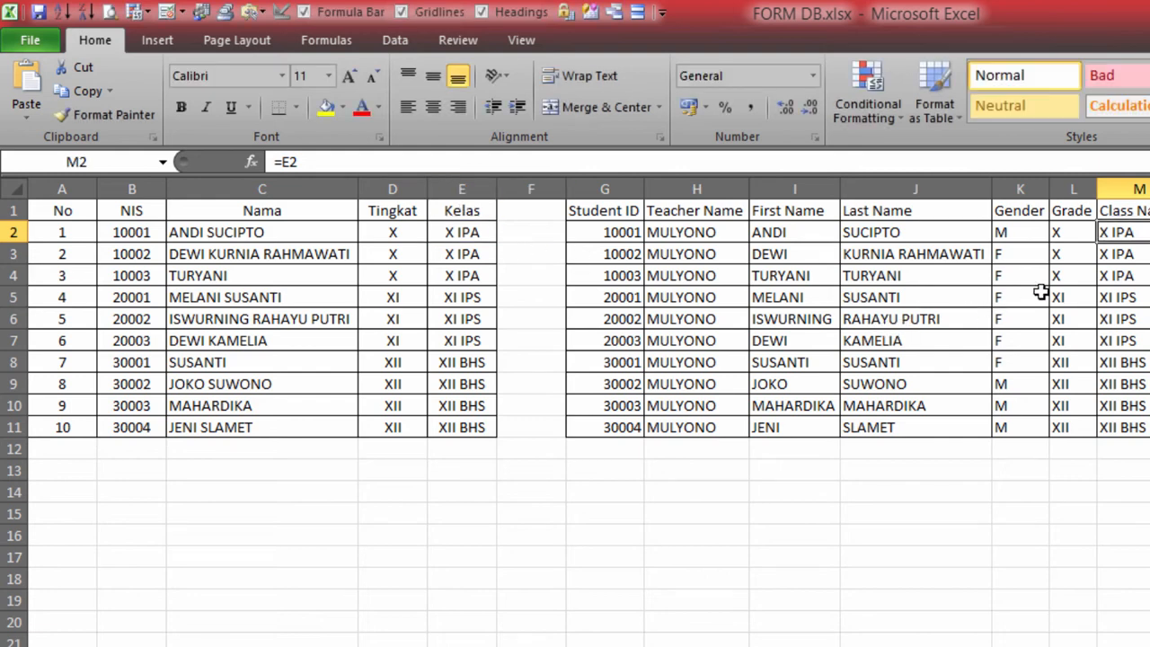
# Step: Examine the M and F codes in the Gender cells K2 and K3
pyautogui.click(1021, 233)
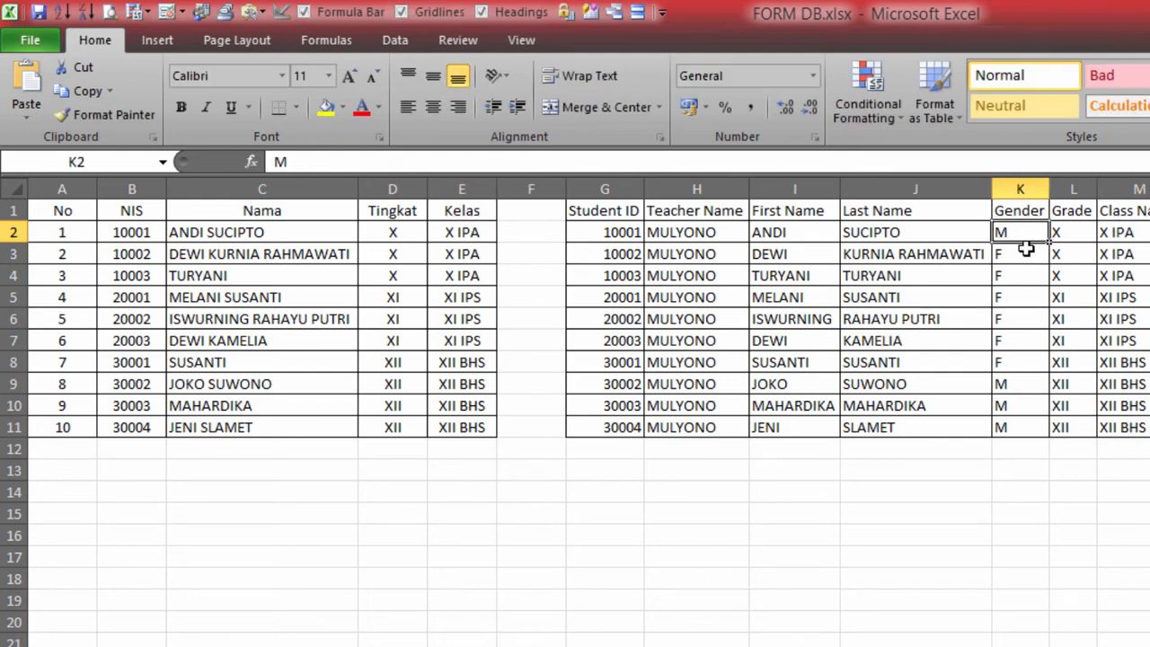
pyautogui.click(1026, 248)
pyautogui.click(1024, 232)
pyautogui.click(1023, 260)
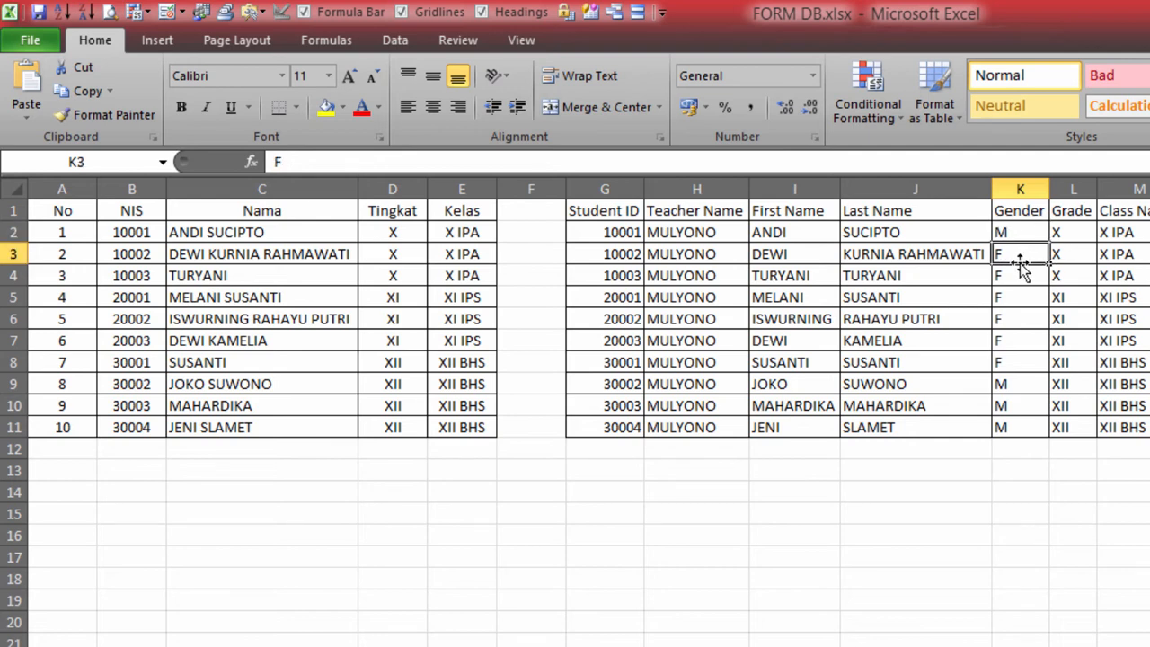
# Step: Check the teacher names in column H and the rest of the data in G2:M11 for commas
pyautogui.moveTo(731, 242); pyautogui.dragTo(710, 428)
pyautogui.click(705, 233)
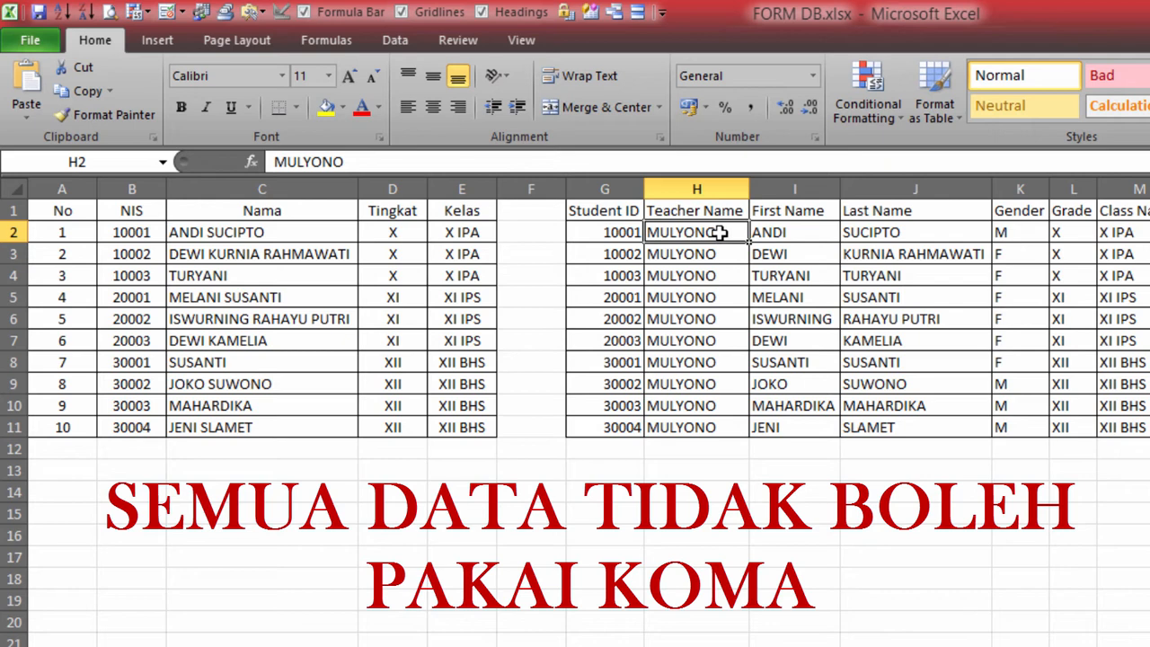
pyautogui.moveTo(614, 232); pyautogui.dragTo(1138, 422)
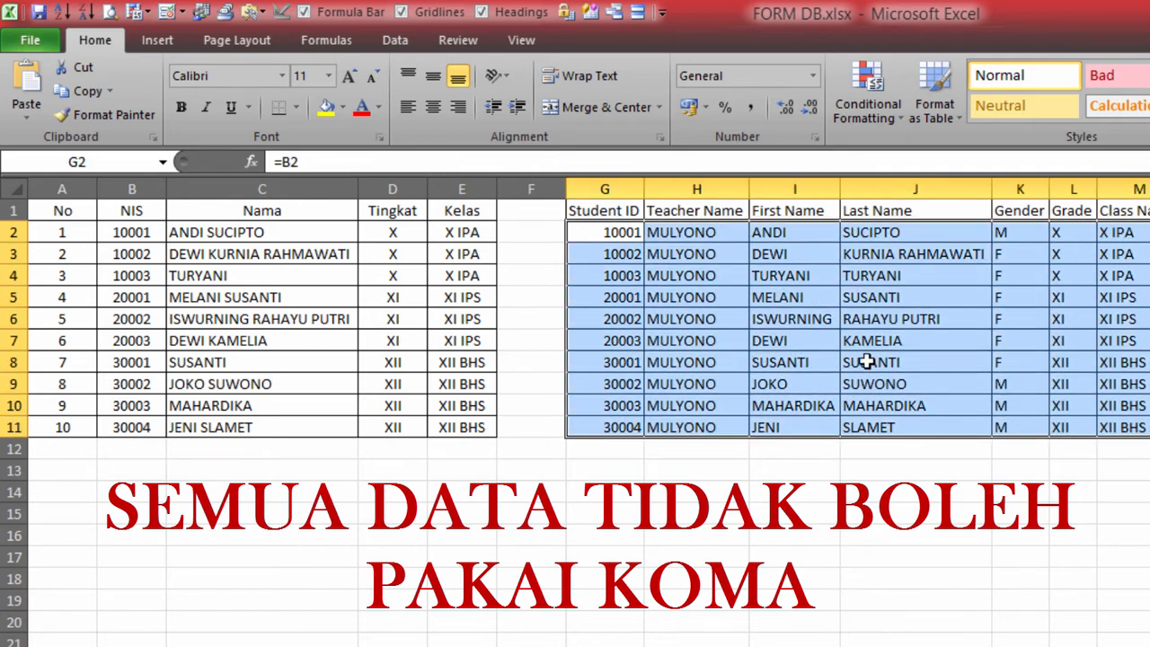
pyautogui.click(688, 254)
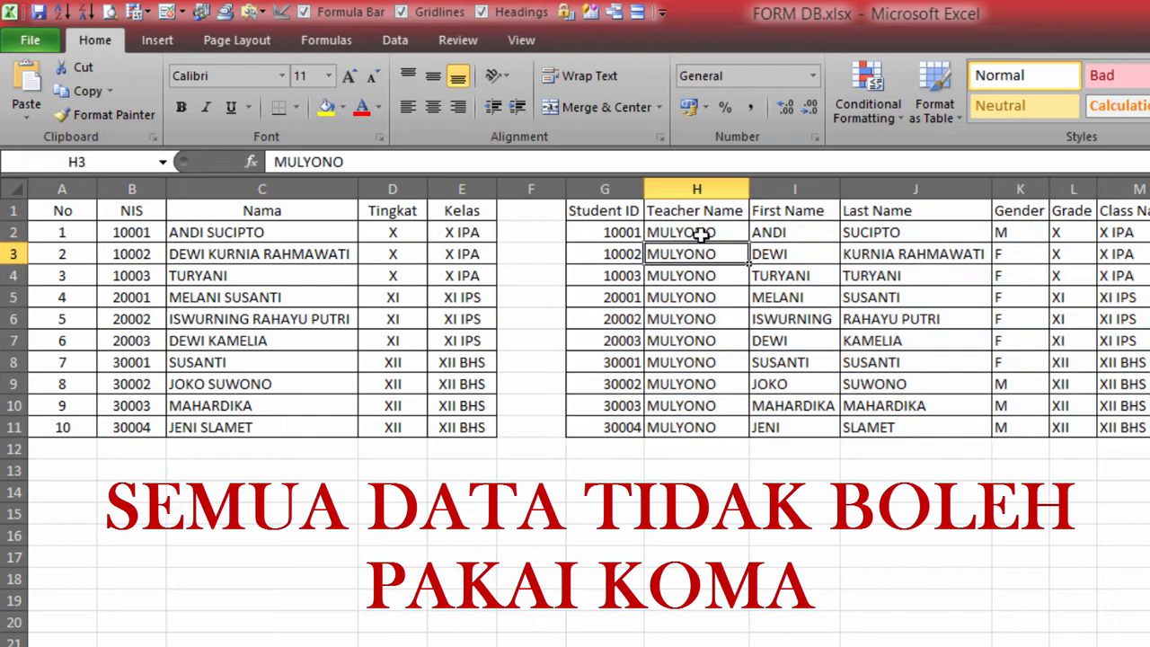
pyautogui.click(700, 231)
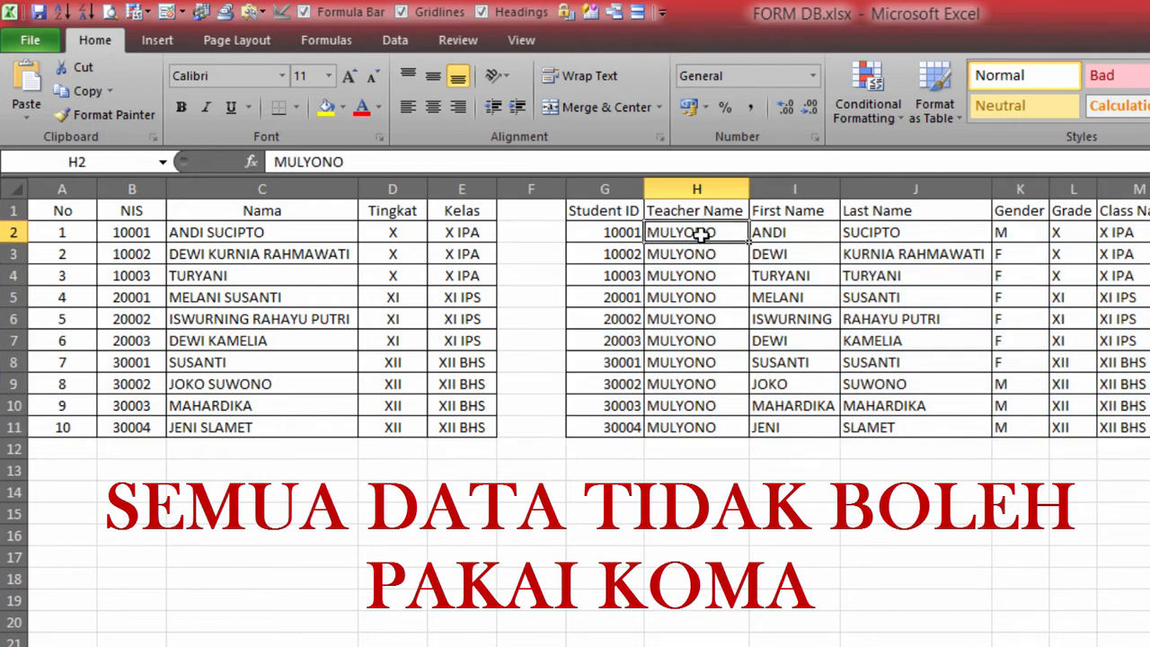
pyautogui.doubleClick(704, 234)
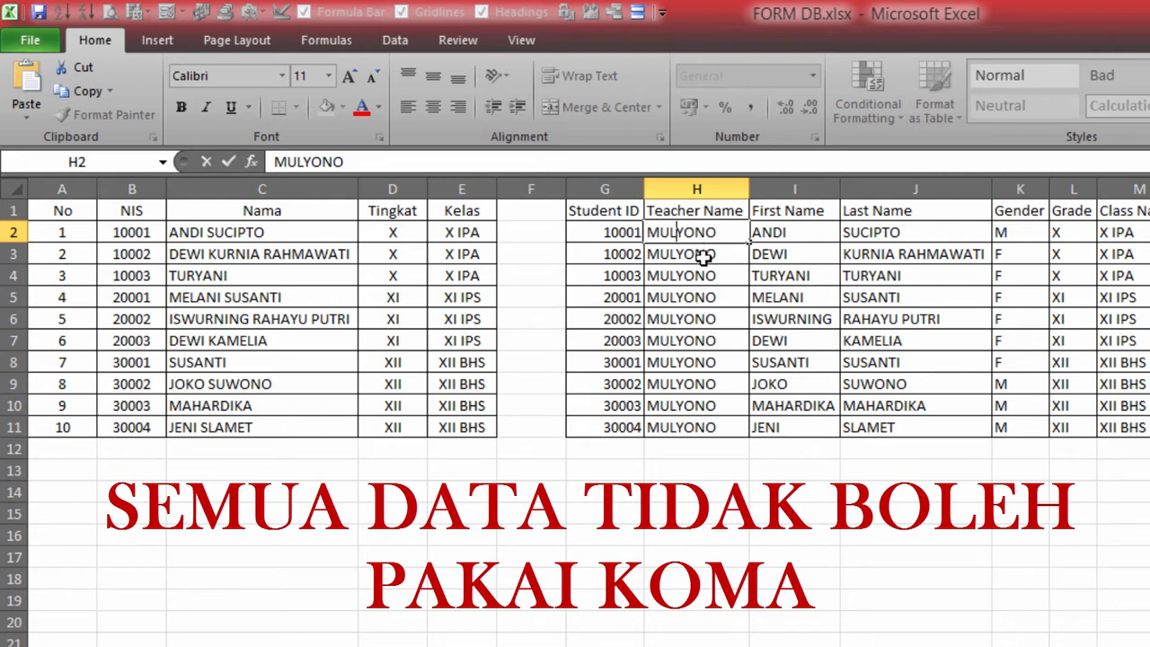
pyautogui.press('Escape')
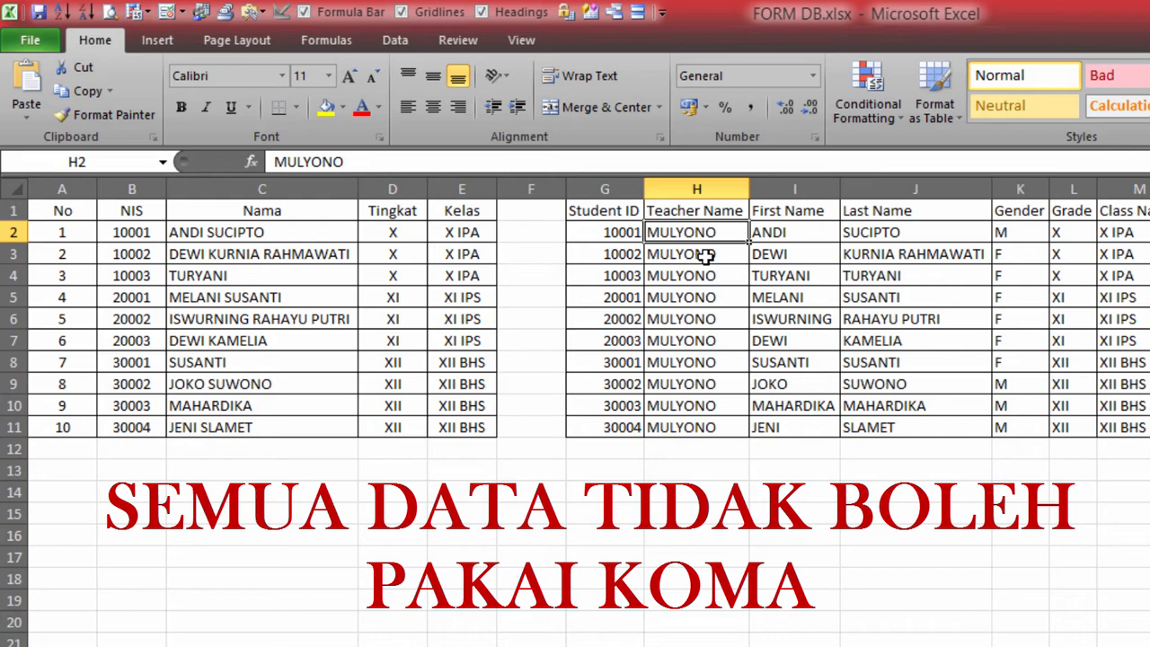
pyautogui.moveTo(628, 230); pyautogui.dragTo(1087, 426)
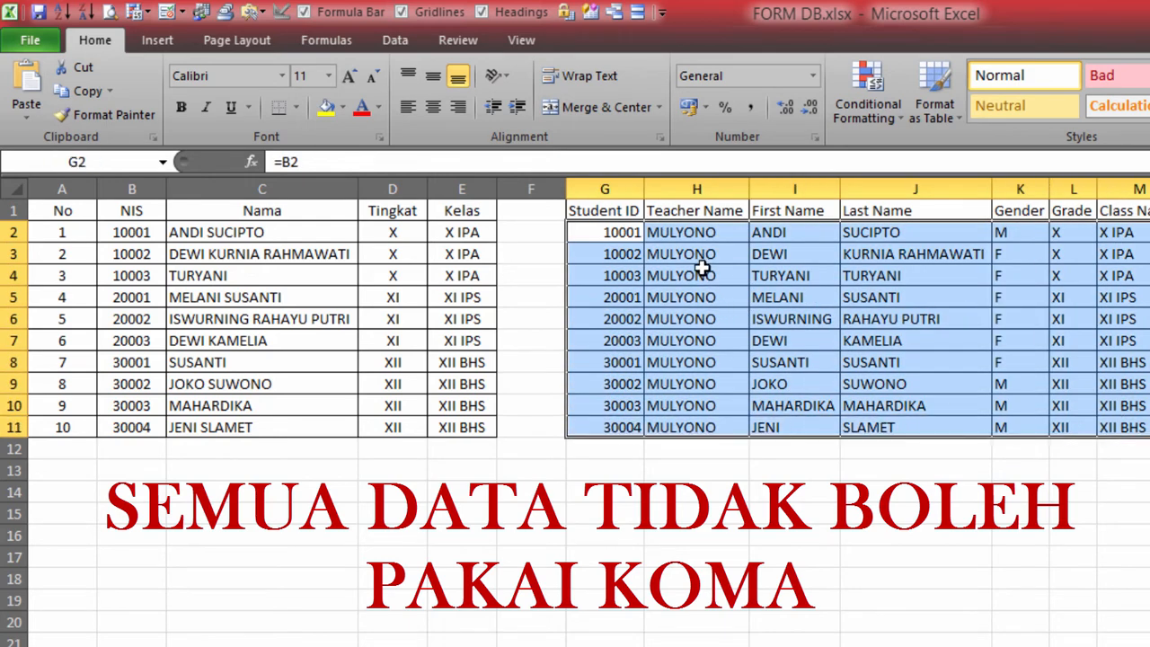
# Step: Try appending the title S.Pd to the teacher name in H2 and filling it down to H11
pyautogui.doubleClick(708, 235)
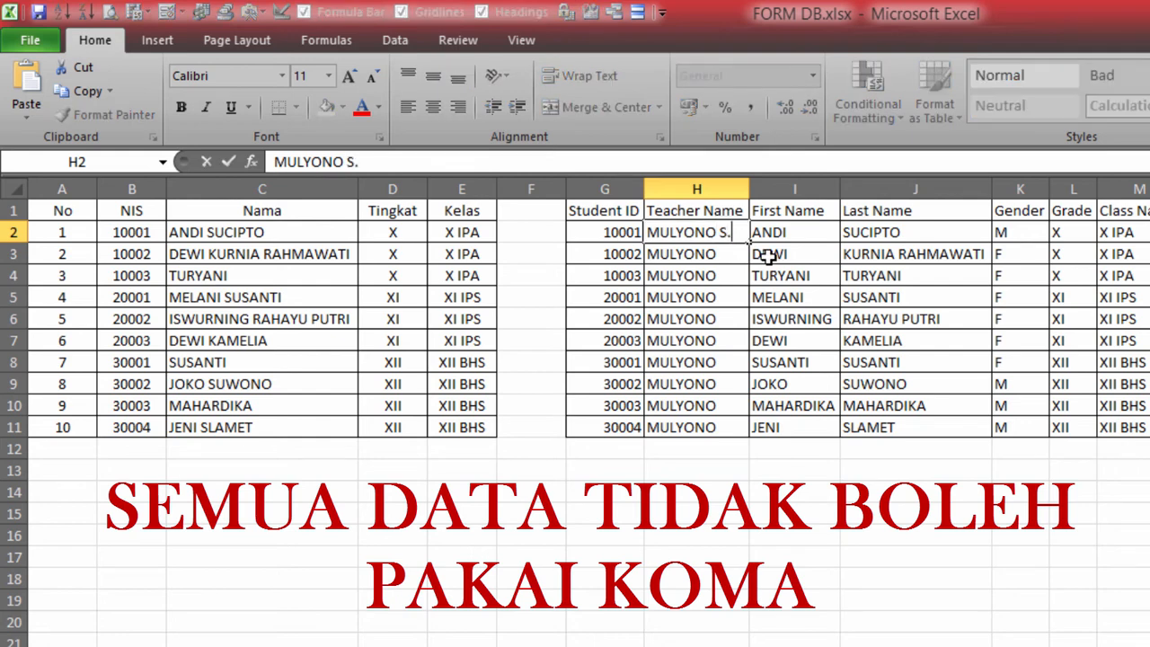
pyautogui.write('S.Pd')
pyautogui.press('Return')
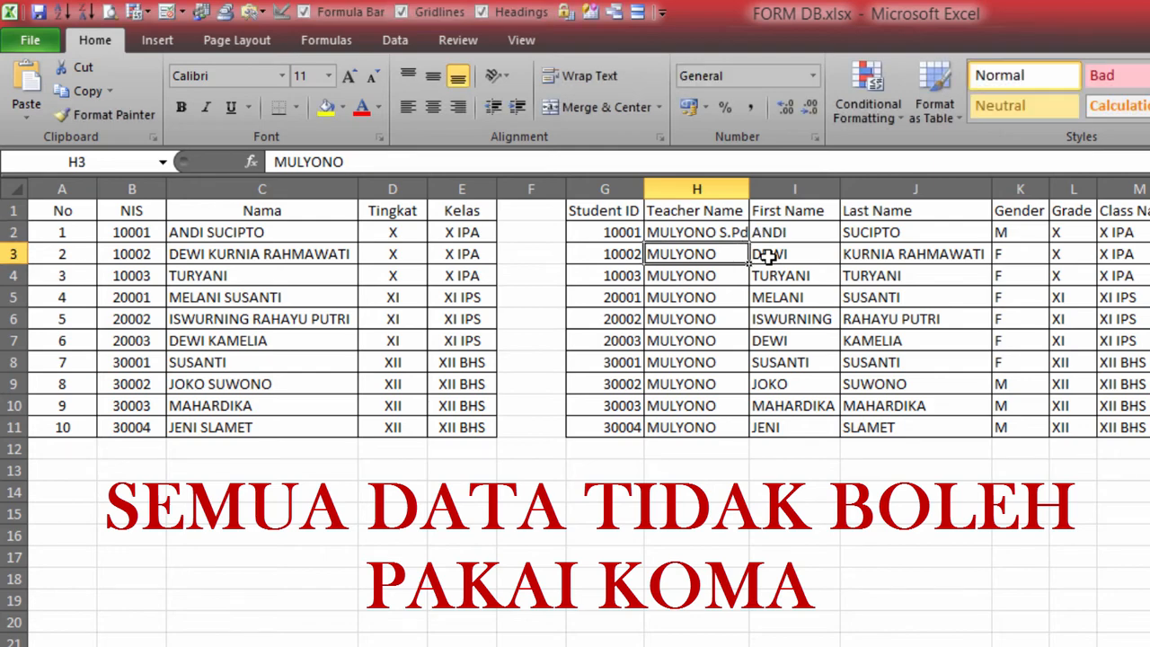
pyautogui.moveTo(749, 189); pyautogui.dragTo(754, 441)
pyautogui.press('Up')
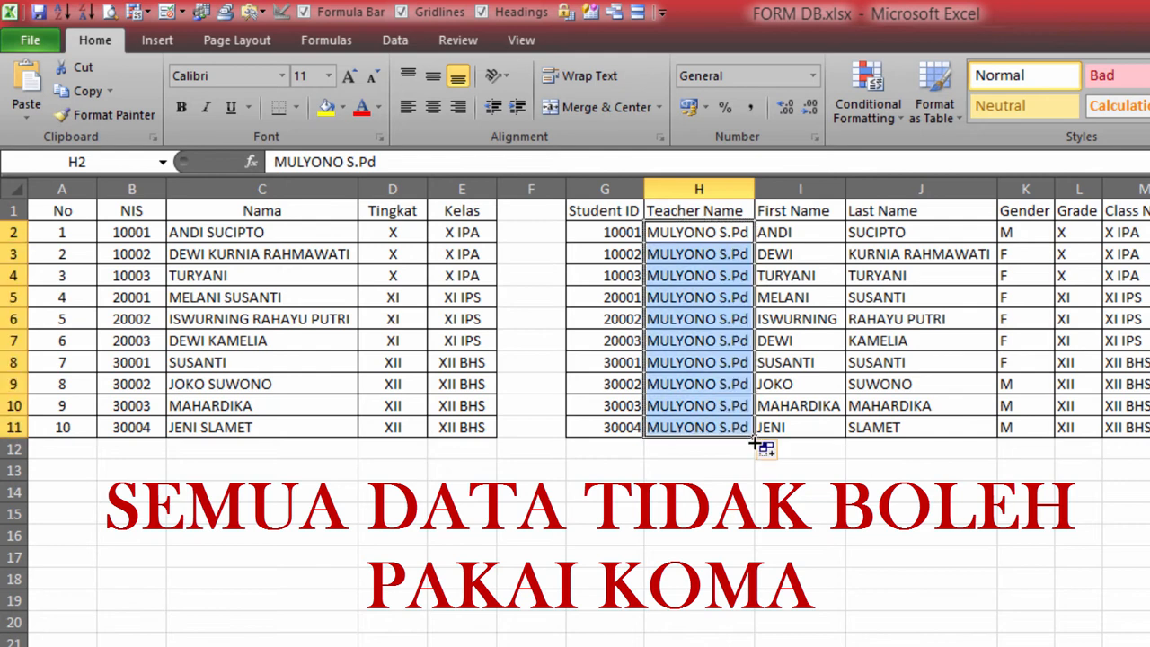
# Step: Undo the fill down column H and the added title in H2
pyautogui.hotkey('ctrl', 'z')
pyautogui.hotkey('ctrl', 'z')
pyautogui.click(741, 489)
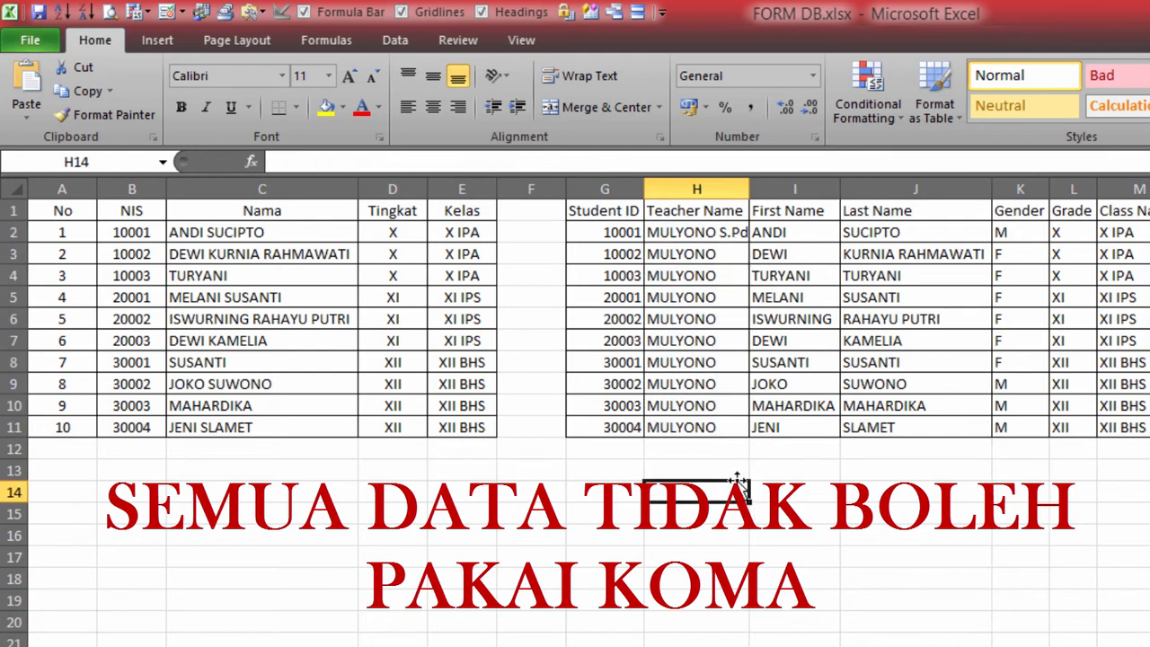
pyautogui.hotkey('ctrl', 'z')
pyautogui.click(734, 471)
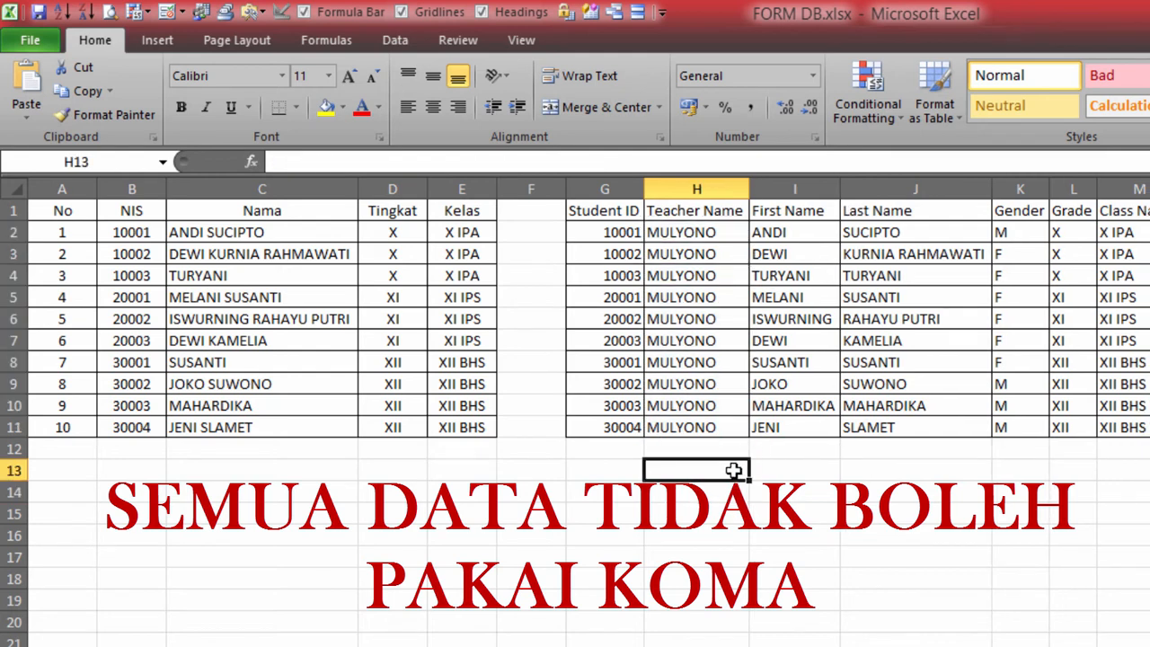
# Step: Compare the row 4 name fields with the comma-separated header and rows in sampleStudentFile.csv
pyautogui.click(692, 278)
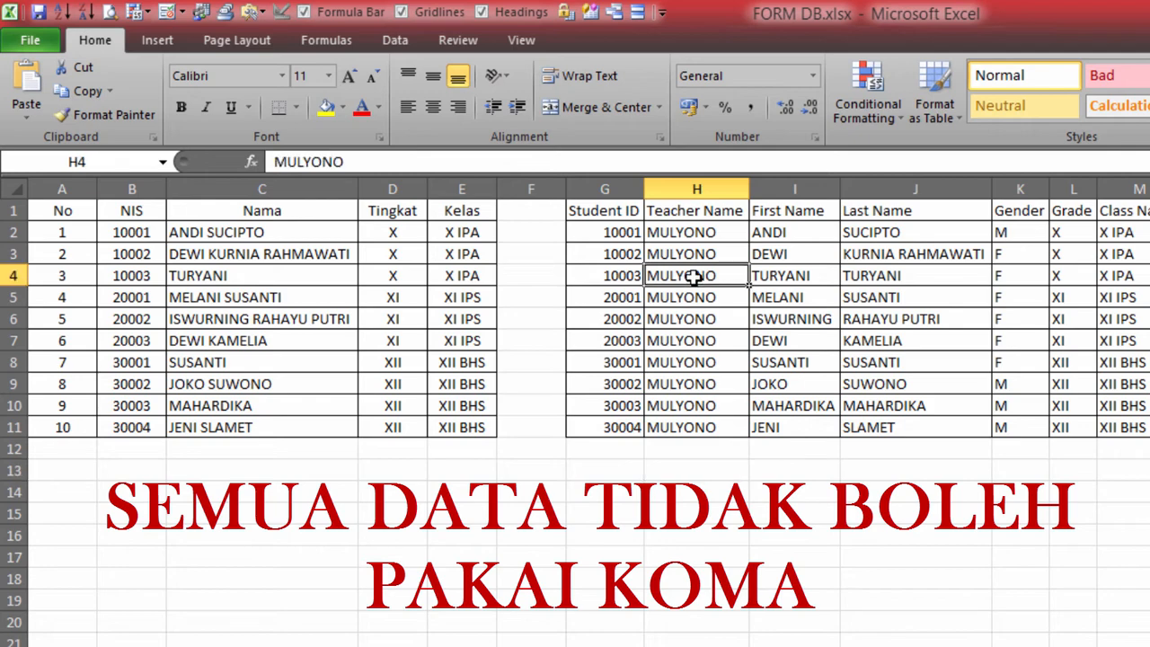
pyautogui.click(778, 270)
pyautogui.click(888, 271)
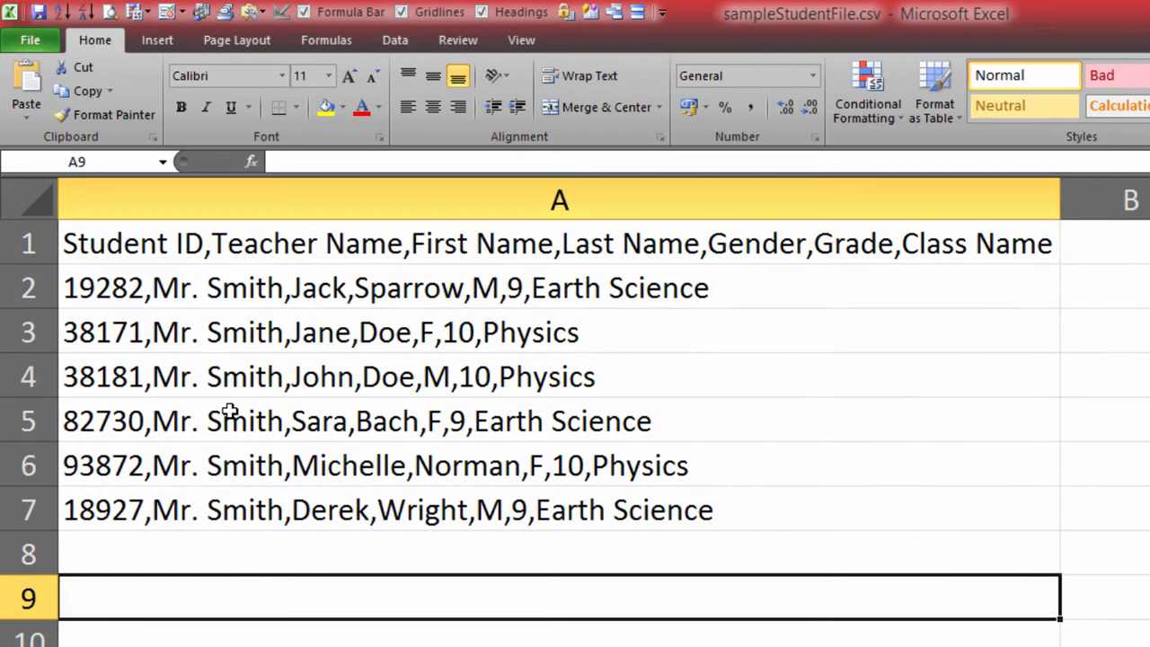
pyautogui.click(137, 245)
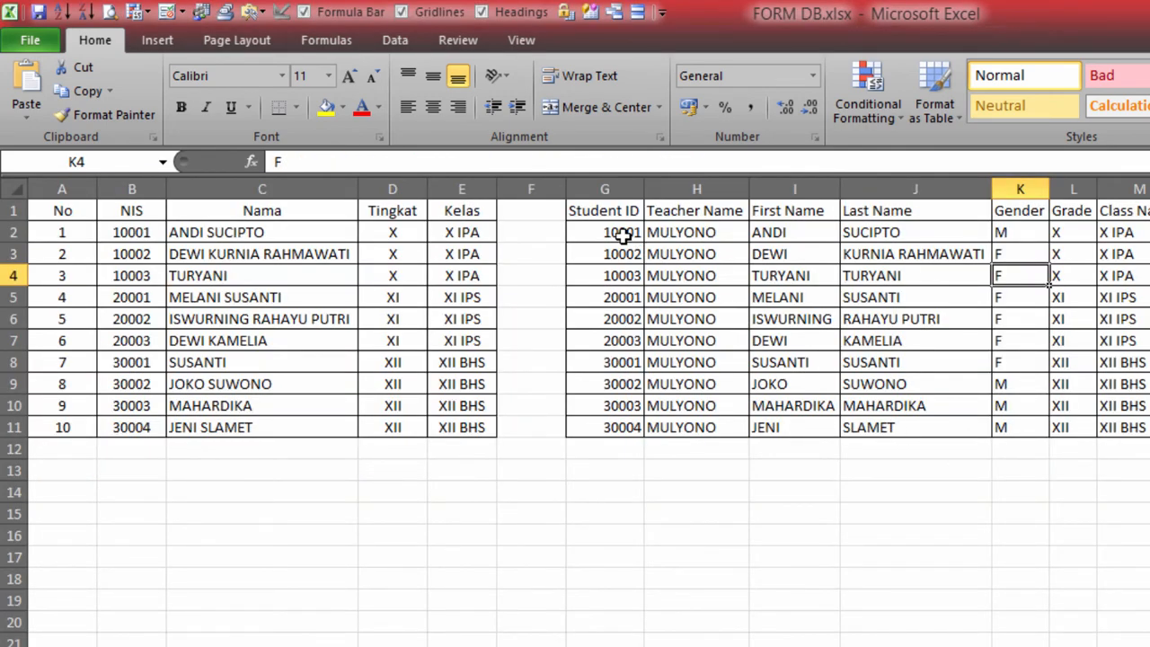
# Step: In FORM DB.xlsx, examine how the formula in N2 joins G2:M2 with commas, and review the combined entries in N2:N11
pyautogui.moveTo(623, 235); pyautogui.dragTo(1126, 238)
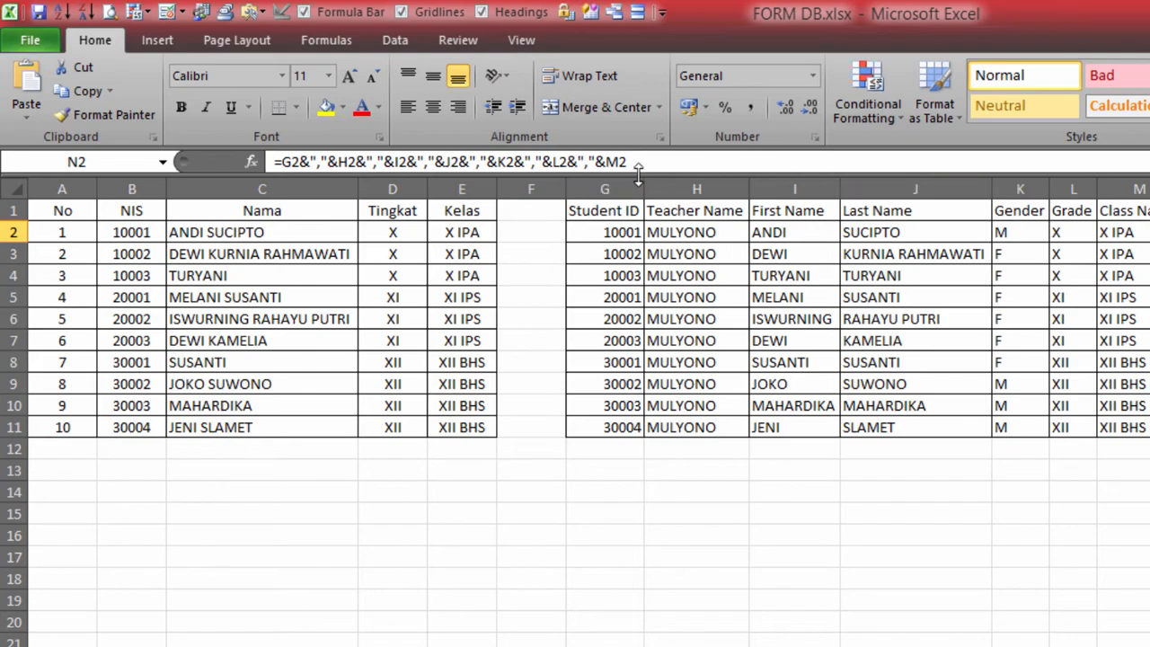
pyautogui.moveTo(628, 161); pyautogui.dragTo(269, 162)
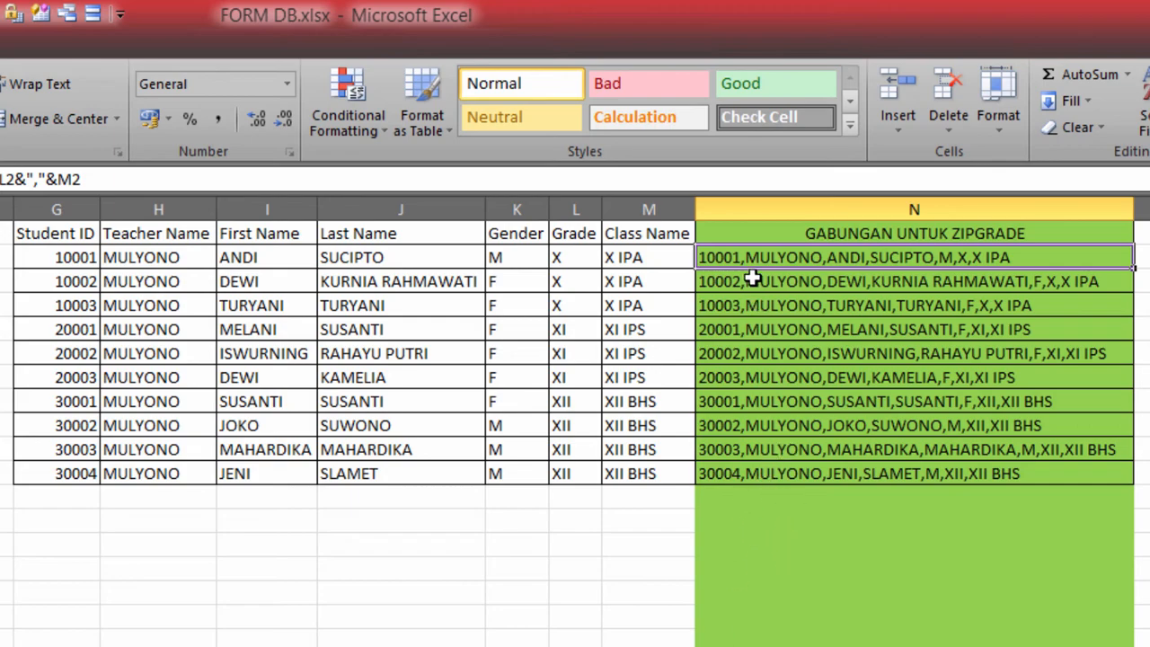
pyautogui.moveTo(744, 257); pyautogui.dragTo(749, 474)
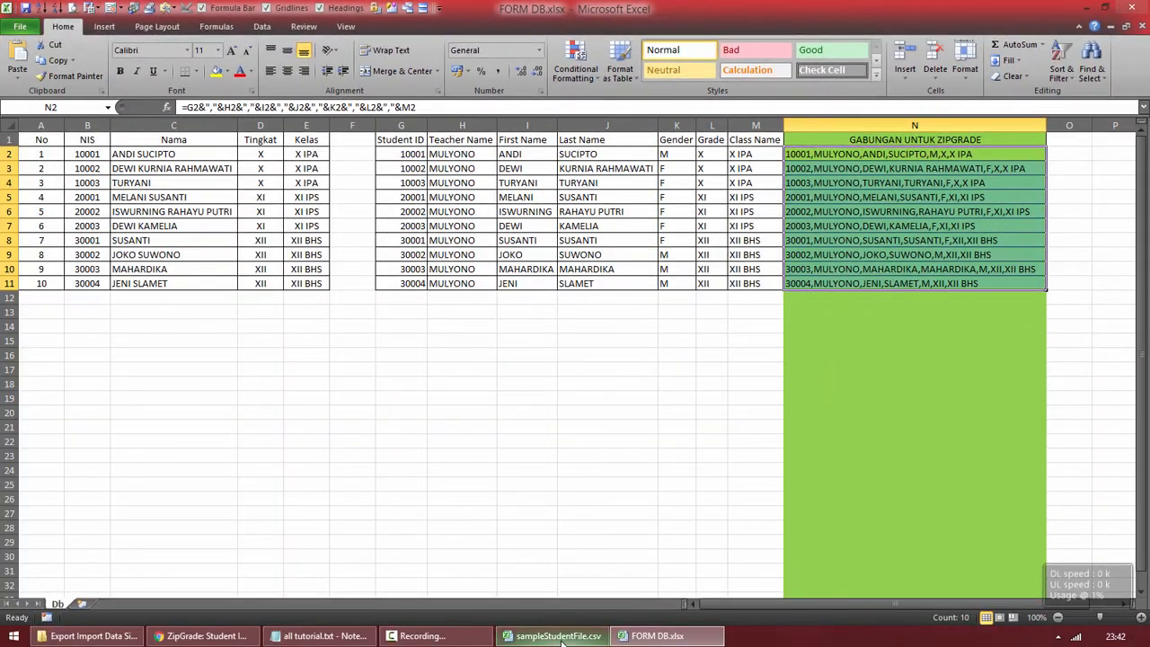
# Step: Compare the sample rows in sampleStudentFile.csv with the combined entries in N2:N11 of FORM DB.xlsx
pyautogui.click(553, 635)
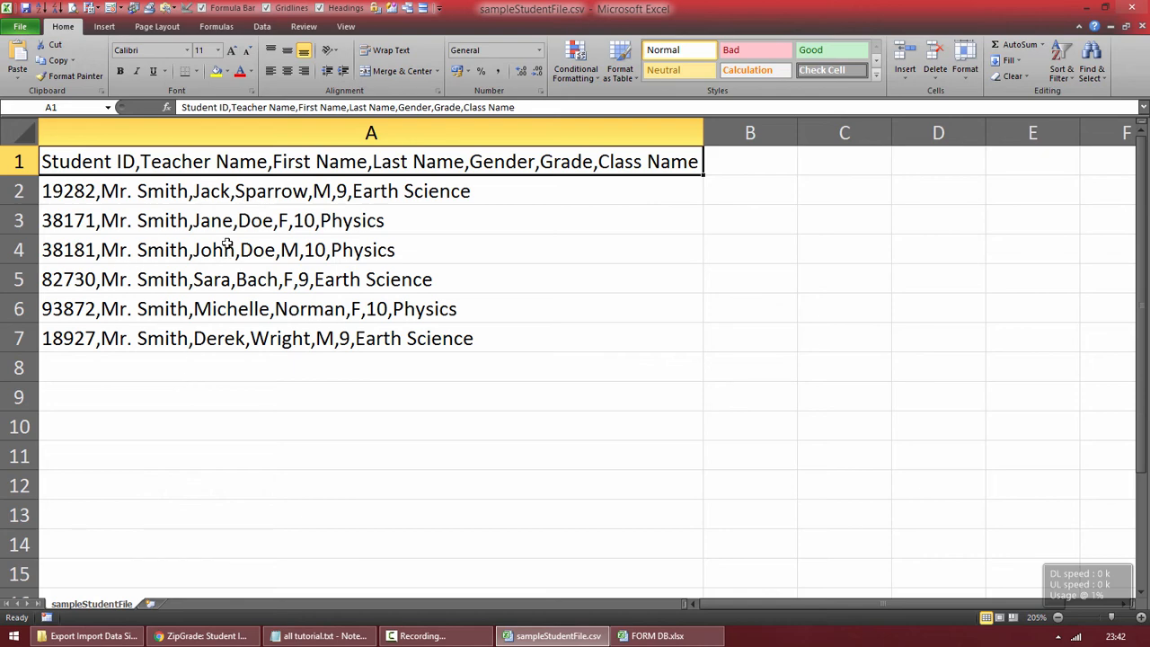
pyautogui.click(640, 635)
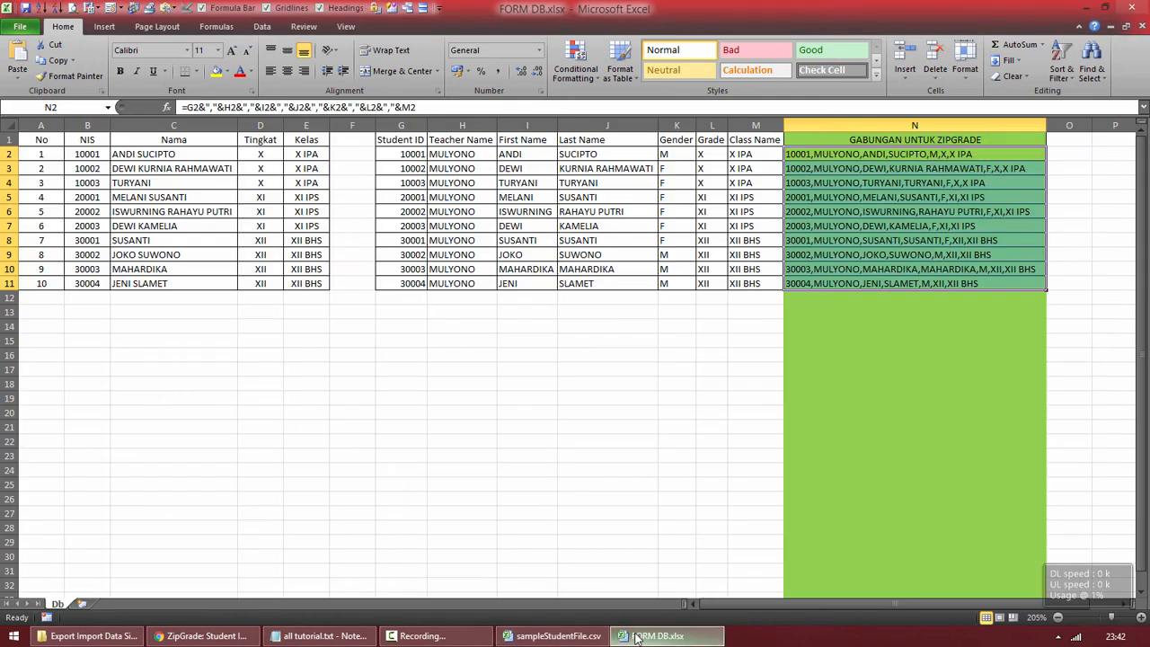
pyautogui.click(909, 442)
pyautogui.moveTo(799, 153); pyautogui.dragTo(838, 284)
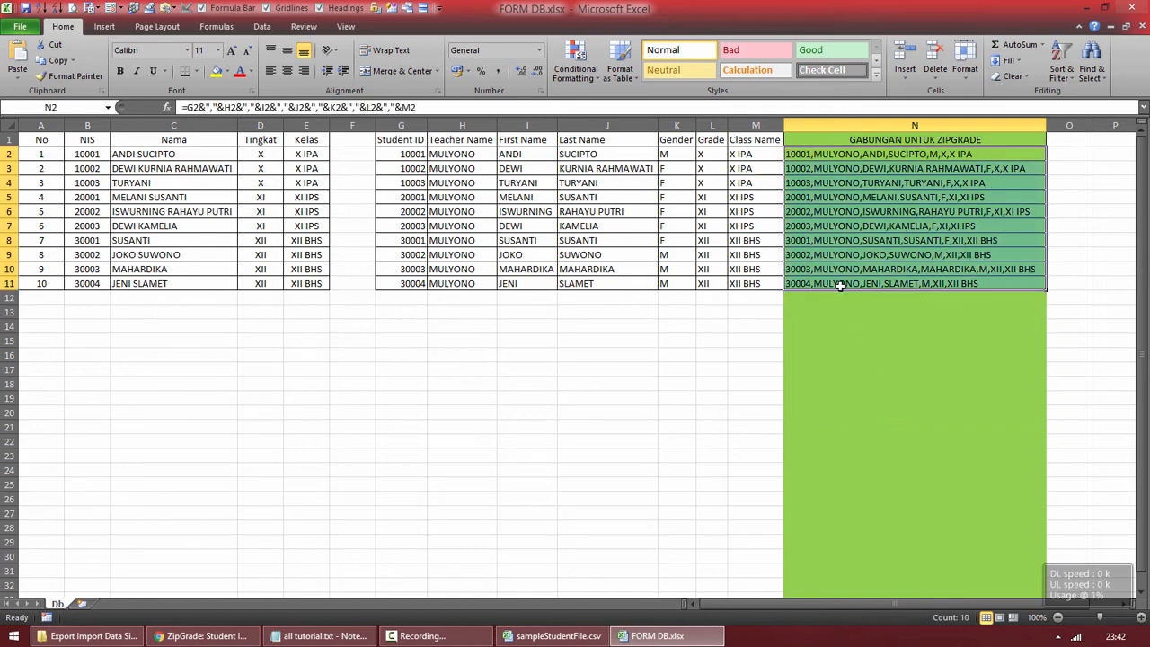
# Step: Copy the combined entries in N2:N4 of FORM DB.xlsx and paste them as values at A2 of sampleStudentFile.csv
pyautogui.moveTo(816, 159); pyautogui.dragTo(827, 182)
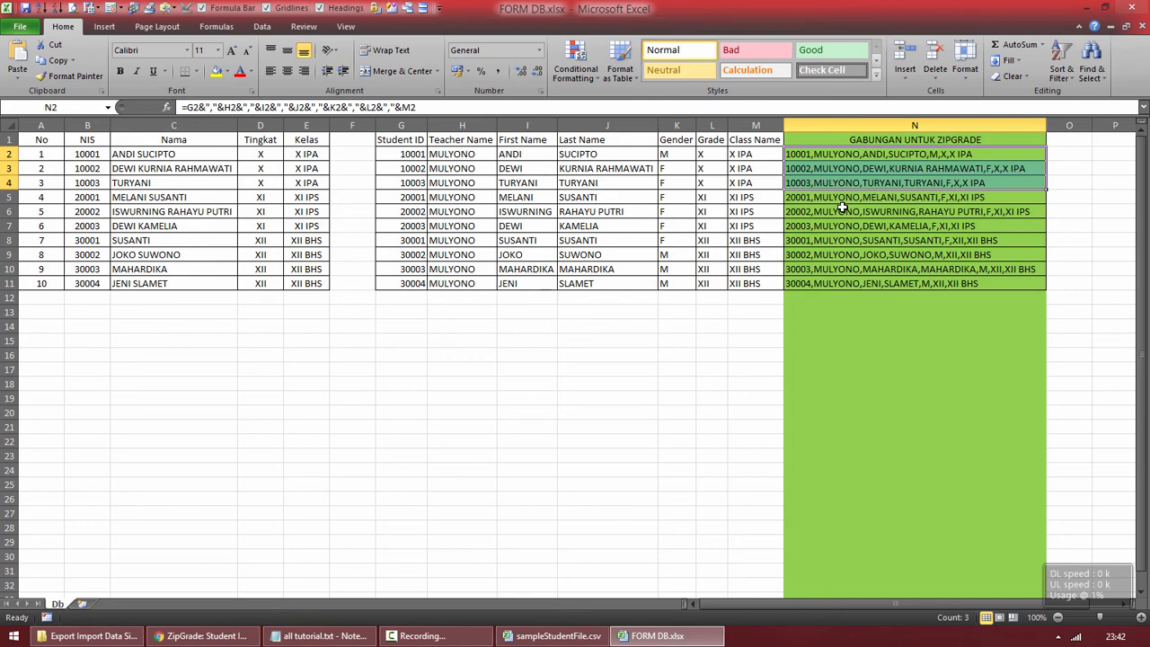
pyautogui.hotkey('ctrl', 'c')
pyautogui.click(586, 636)
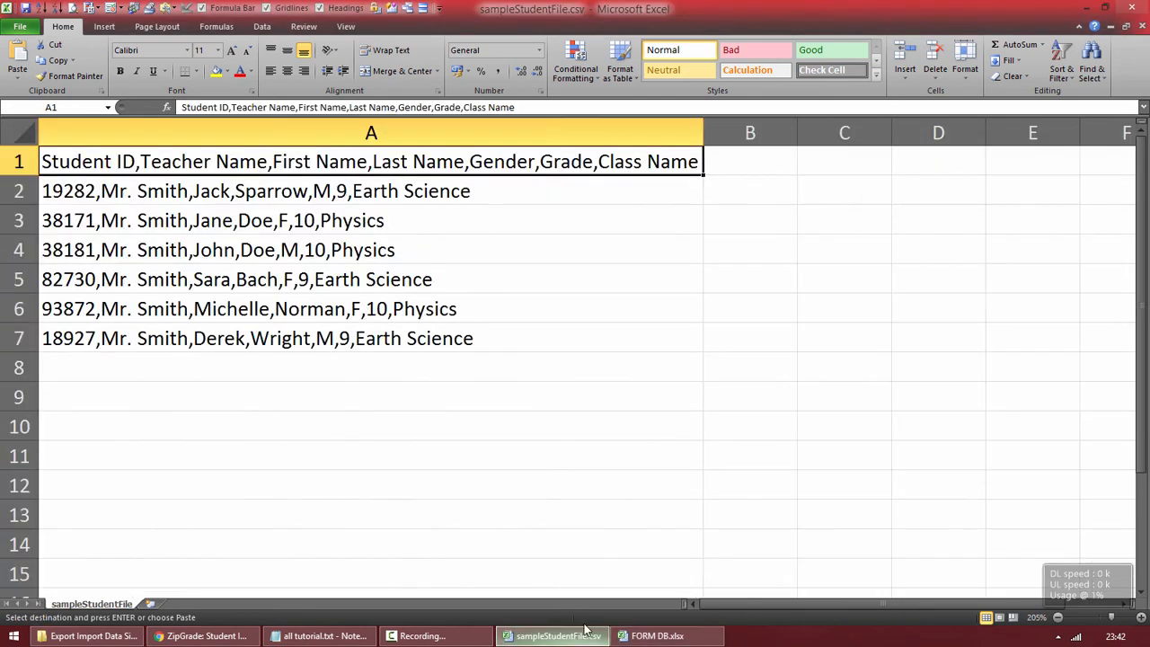
pyautogui.rightClick(76, 193)
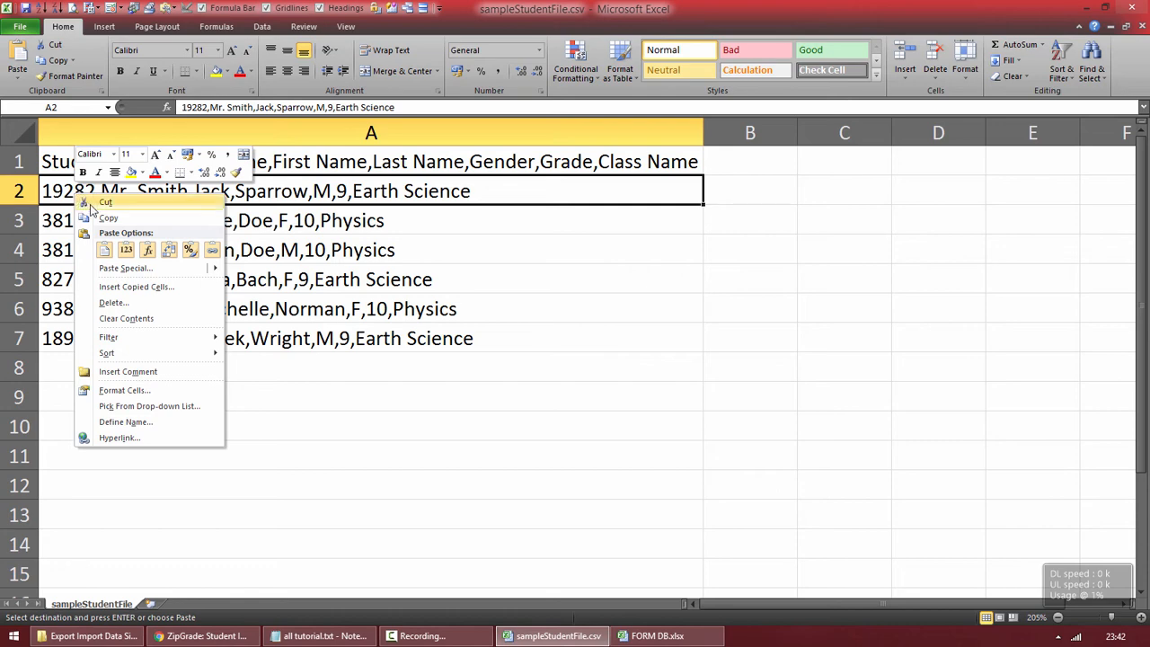
pyautogui.click(125, 249)
# Step: Clear the leftover sample student rows in A5:A7 of sampleStudentFile.csv
pyautogui.moveTo(91, 278); pyautogui.dragTo(101, 337)
pyautogui.press('Delete')
pyautogui.click(218, 359)
# Step: Review the pasted student entries in A2:A4 beneath the comma-separated header row
pyautogui.moveTo(152, 187); pyautogui.dragTo(143, 247)
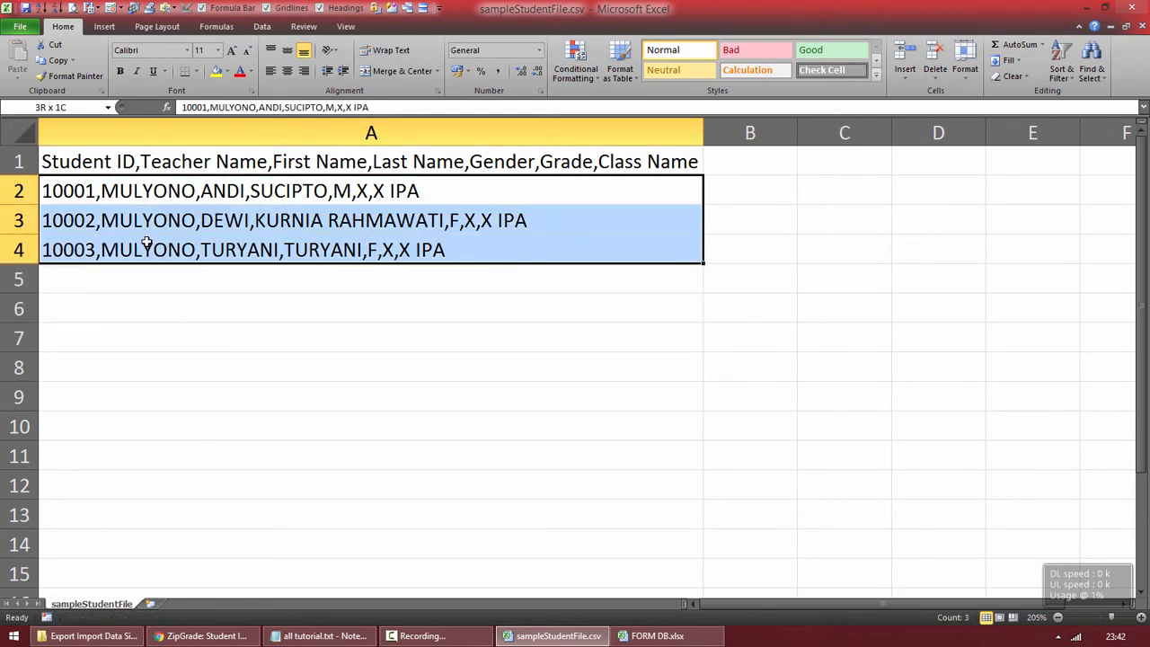
pyautogui.click(183, 297)
pyautogui.moveTo(150, 192); pyautogui.dragTo(155, 251)
pyautogui.click(168, 191)
pyautogui.click(234, 216)
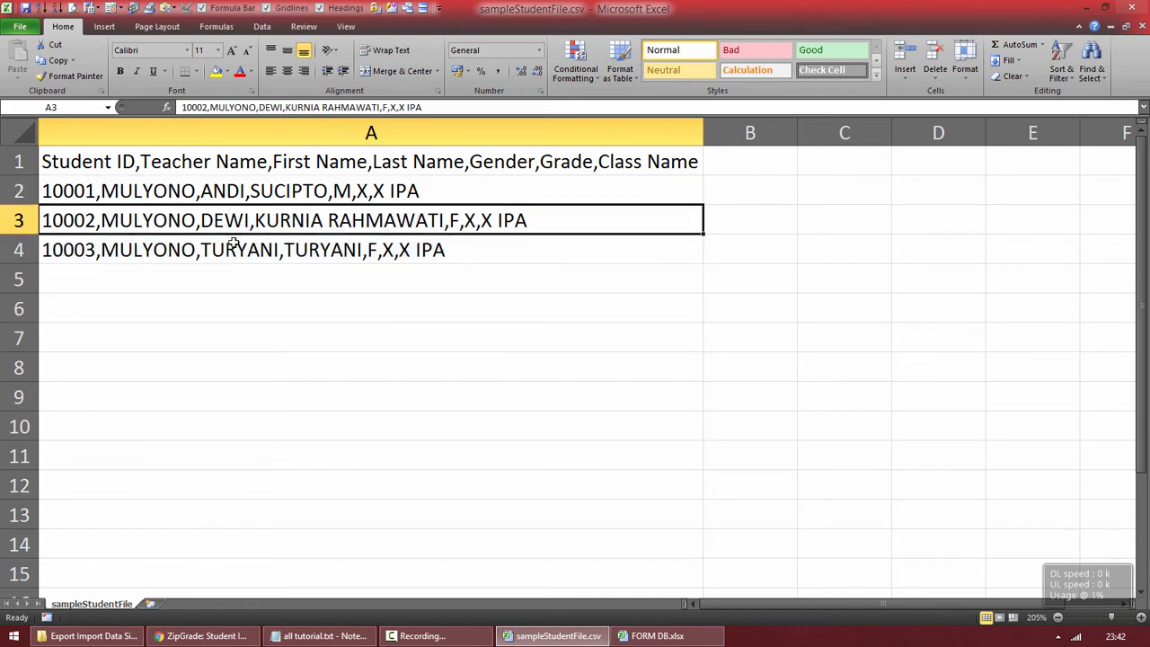
pyautogui.click(232, 253)
pyautogui.click(194, 326)
pyautogui.click(226, 186)
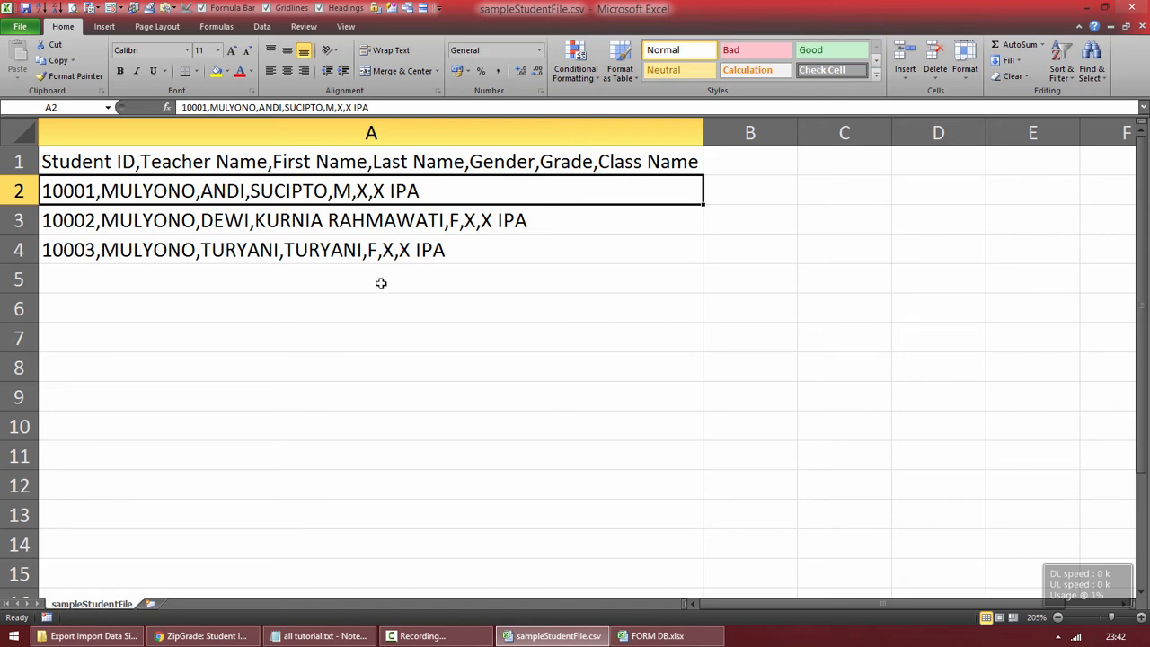
# Step: Save the file under the new name DATA SISWA SAYA.csv in the same folder, keeping the CSV (Comma delimited) format
pyautogui.press('F12')
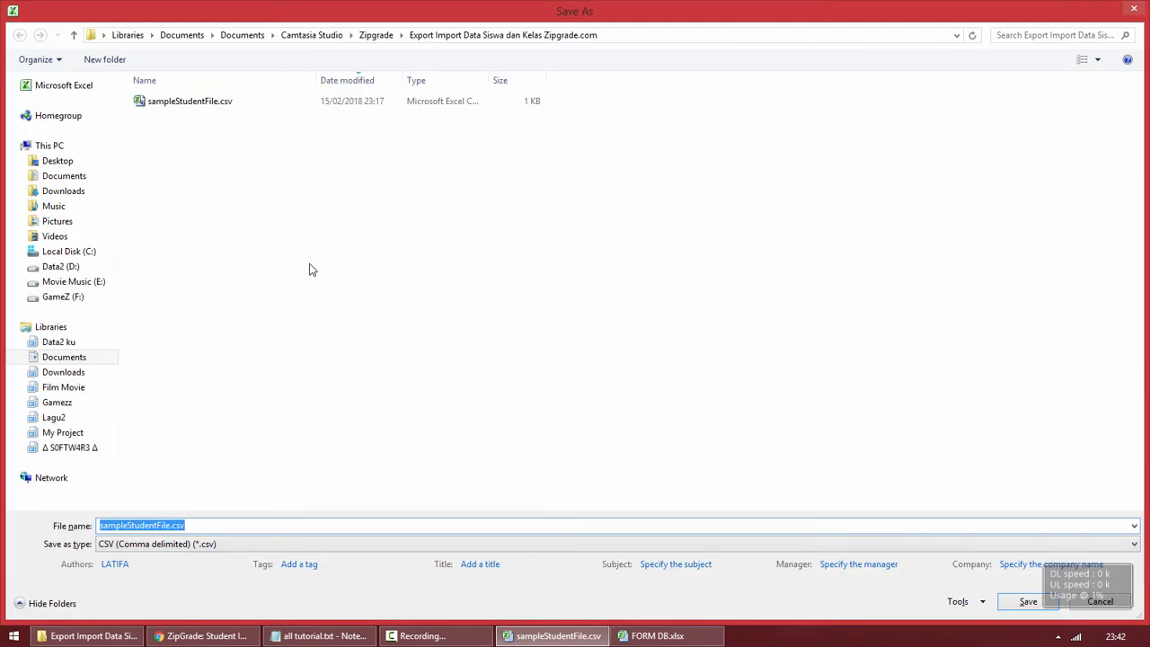
pyautogui.press('Left')
pyautogui.press('Left')
pyautogui.press('Left')
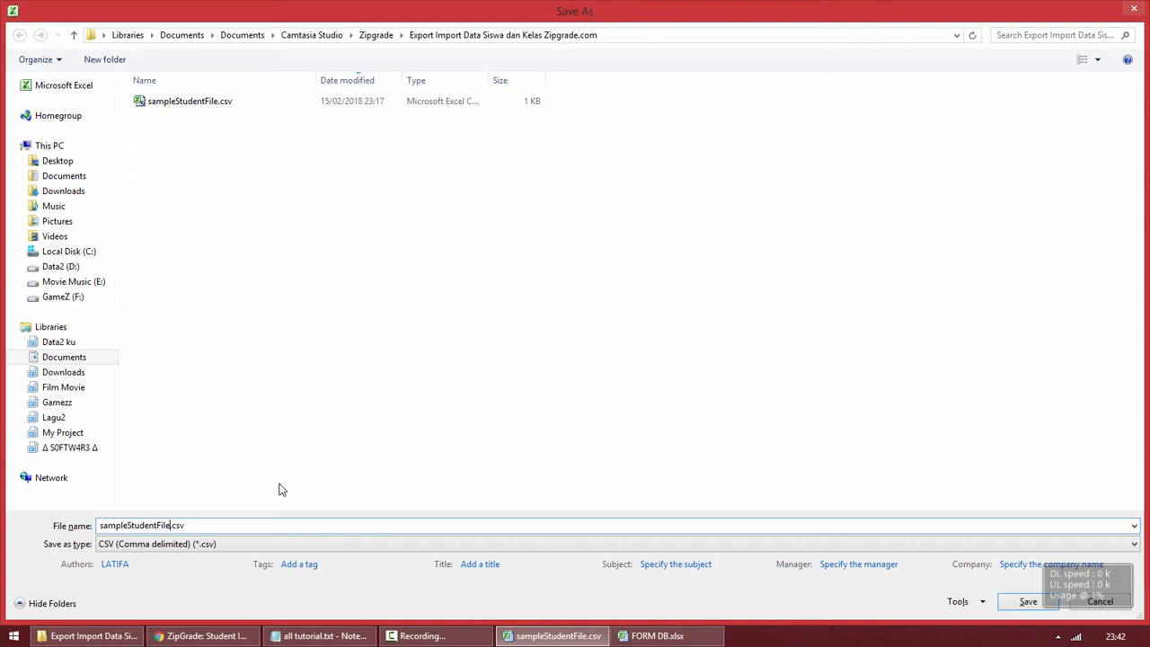
pyautogui.press('BackSpace')
pyautogui.press('BackSpace')
pyautogui.press('BackSpace')
pyautogui.press('BackSpace')
pyautogui.press('BackSpace')
pyautogui.press('BackSpace')
pyautogui.press('BackSpace')
pyautogui.press('BackSpace')
pyautogui.press('BackSpace')
pyautogui.press('BackSpace')
pyautogui.press('BackSpace')
pyautogui.press('BackSpace')
pyautogui.press('BackSpace')
pyautogui.press('BackSpace')
pyautogui.press('Return')
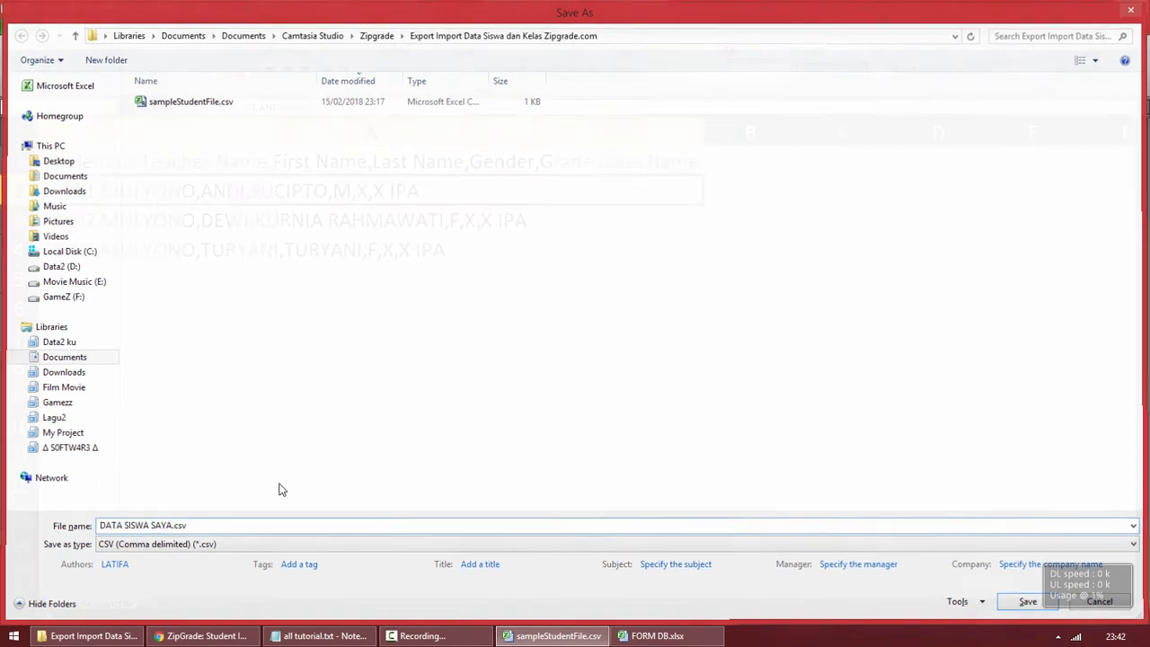
pyautogui.click(533, 372)
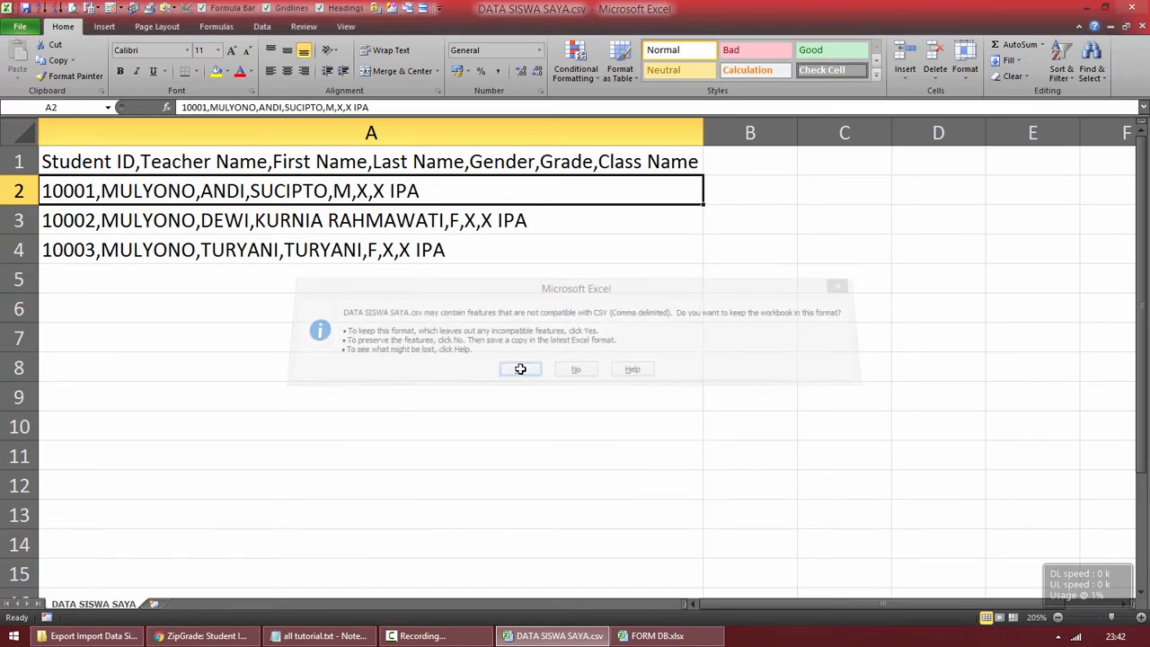
# Step: Close DATA SISWA SAYA.csv and FORM DB.xlsx, saving the changes to both and keeping the CSV format for the former
pyautogui.click(1133, 9)
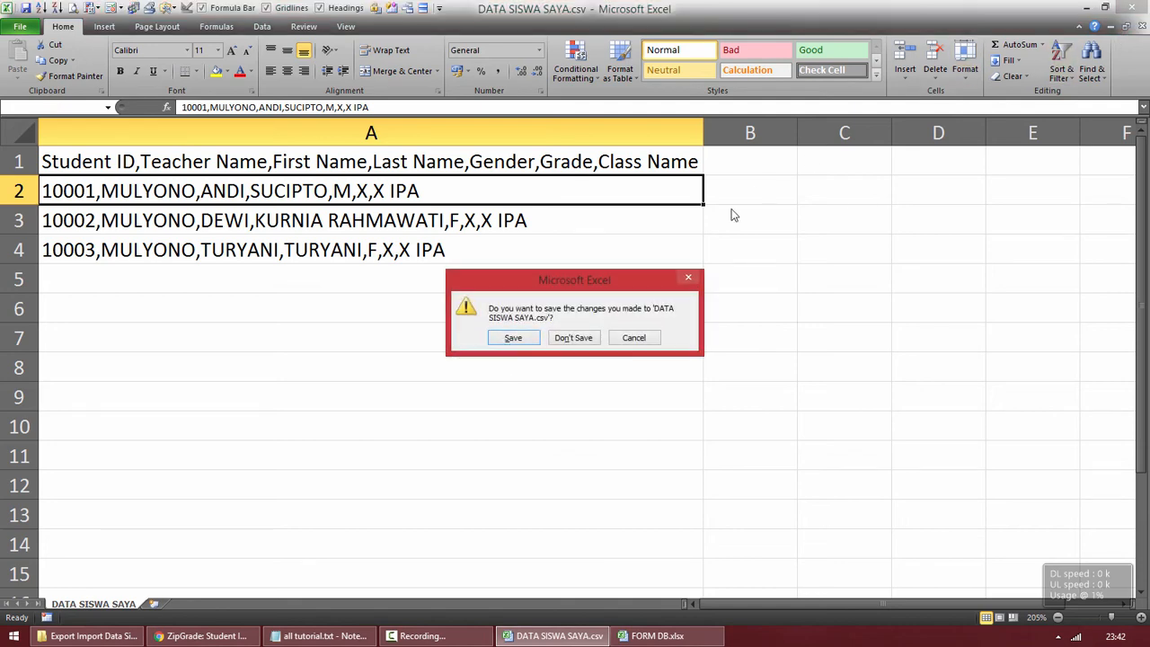
pyautogui.click(510, 339)
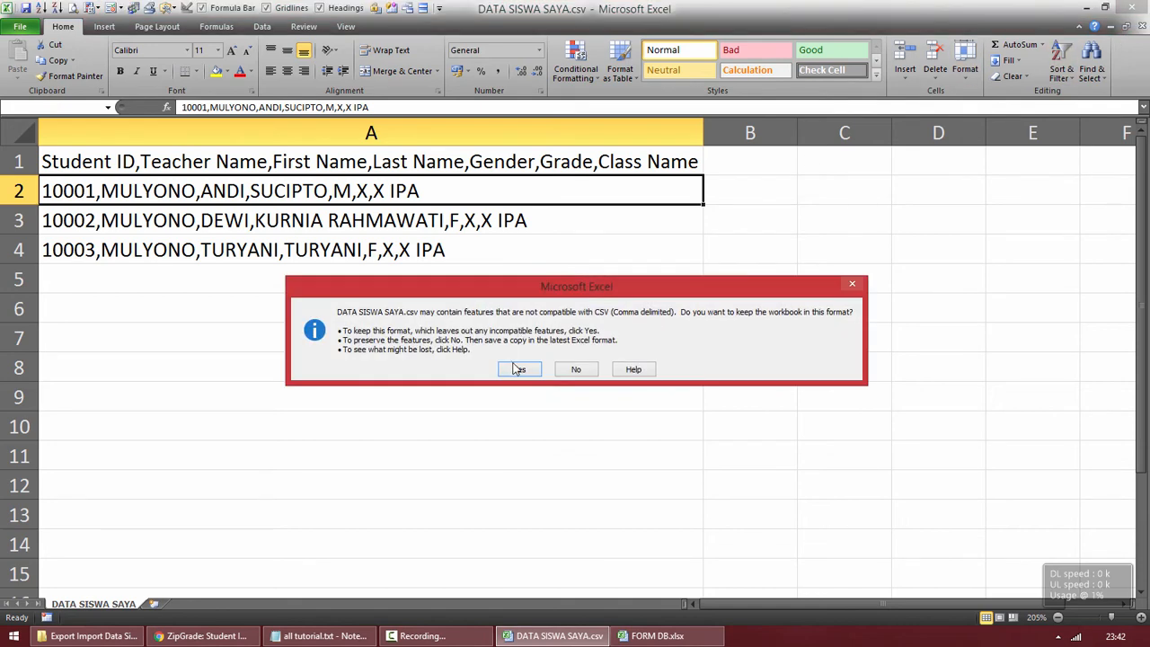
pyautogui.click(518, 369)
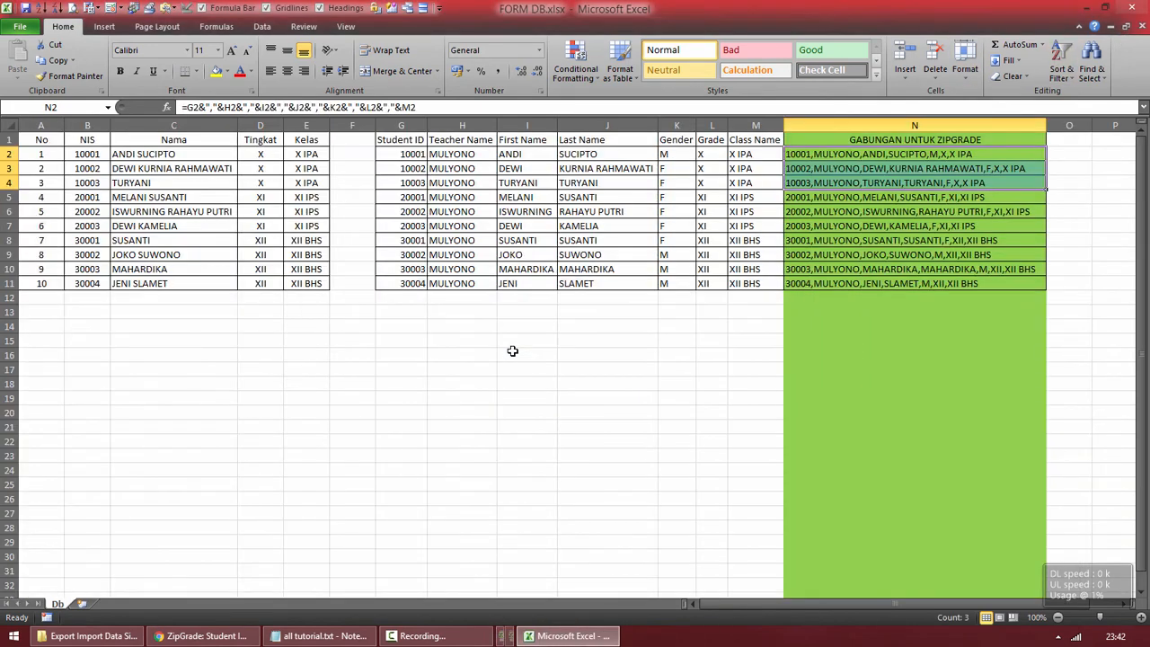
pyautogui.click(1132, 8)
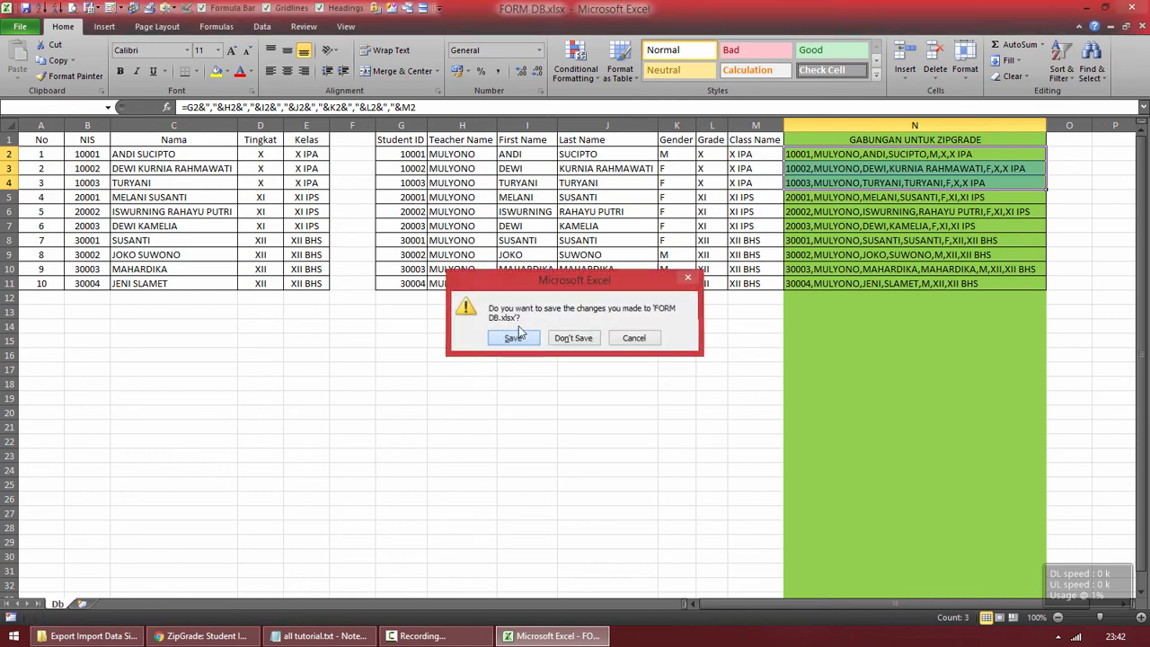
pyautogui.click(517, 335)
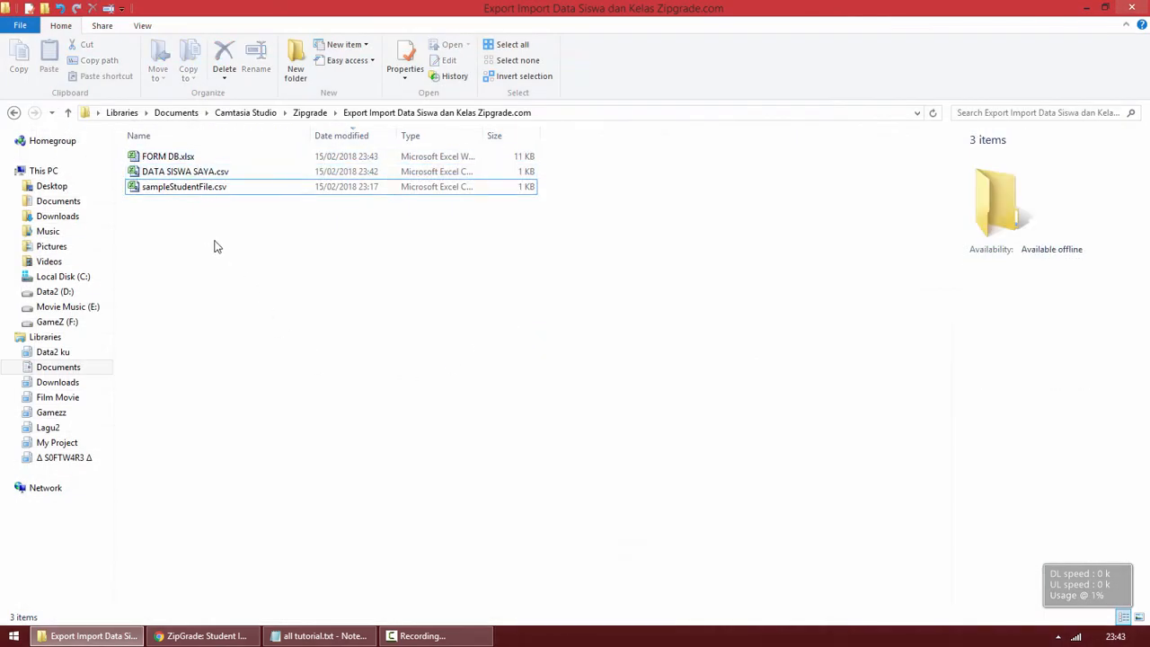
# Step: Open DATA SISWA SAYA.csv from its folder, widen column A to check the student rows, and close it without saving
pyautogui.click(207, 173)
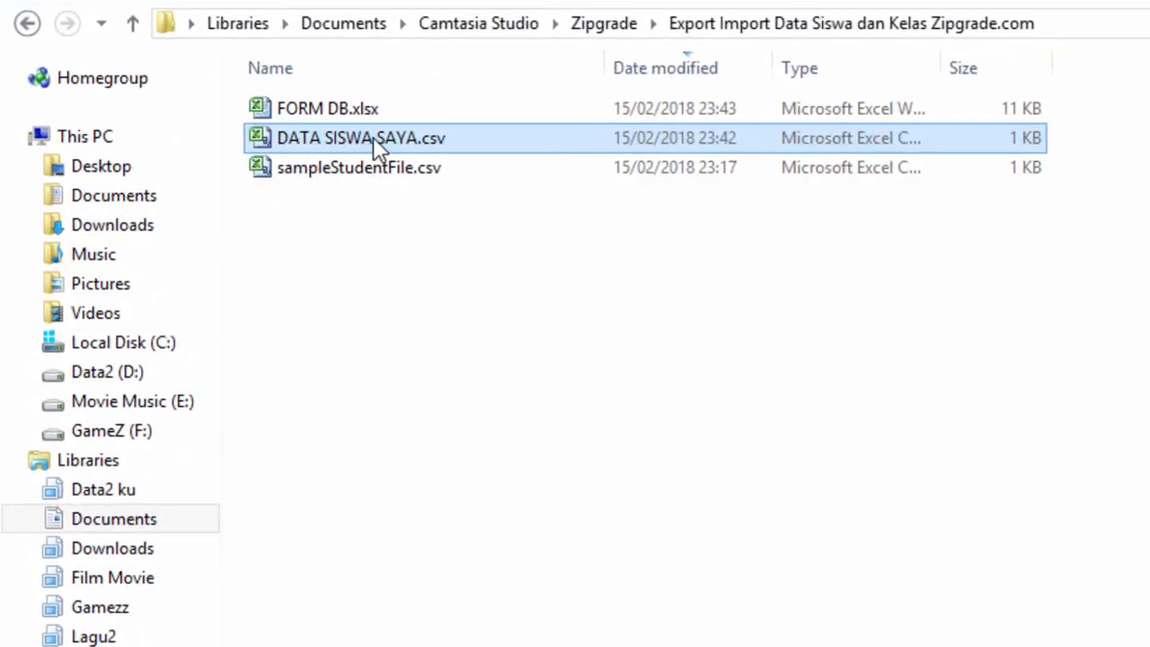
pyautogui.doubleClick(413, 146)
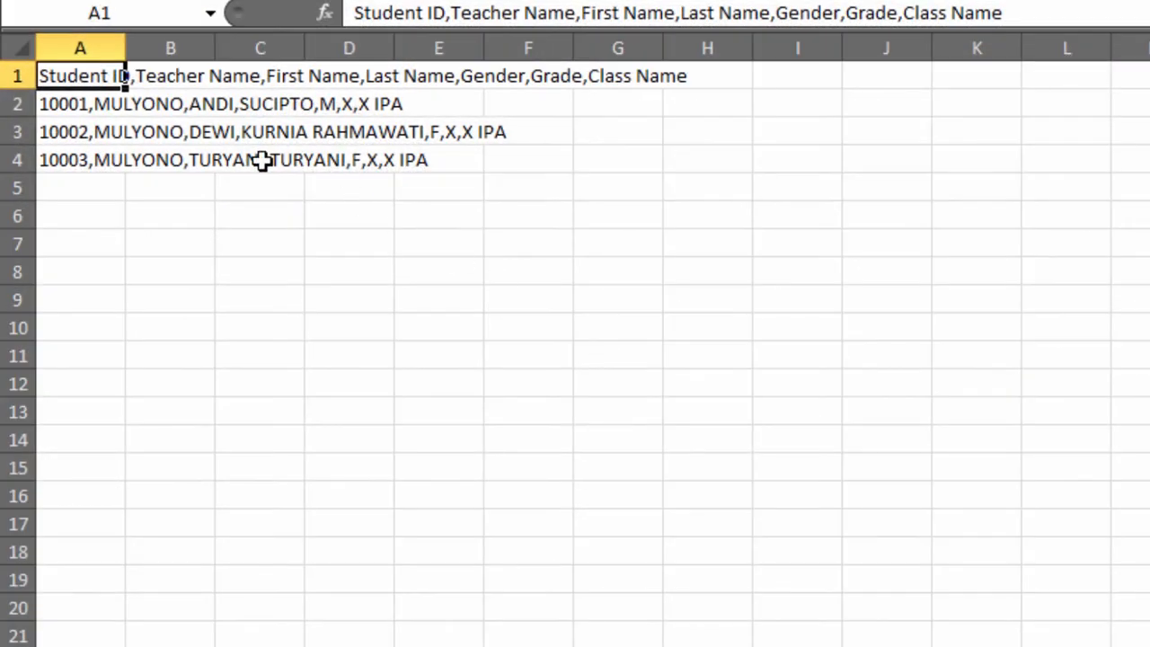
pyautogui.moveTo(97, 108); pyautogui.dragTo(95, 153)
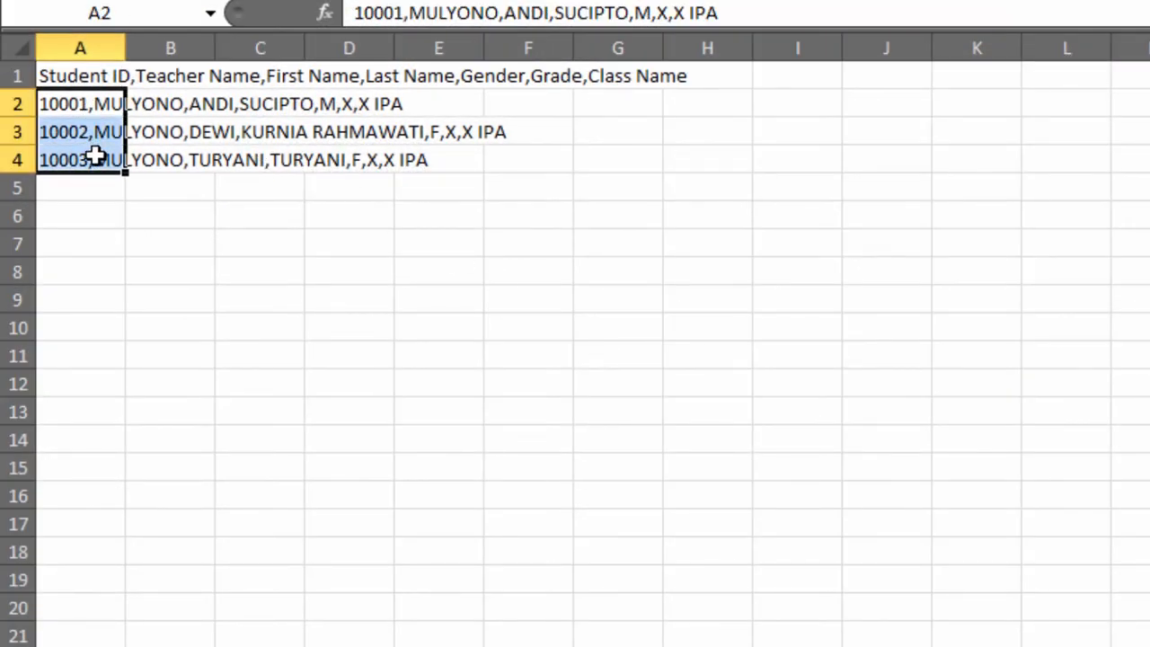
pyautogui.moveTo(125, 46); pyautogui.dragTo(763, 77)
pyautogui.moveTo(332, 257); pyautogui.dragTo(235, 227)
pyautogui.click(494, 133)
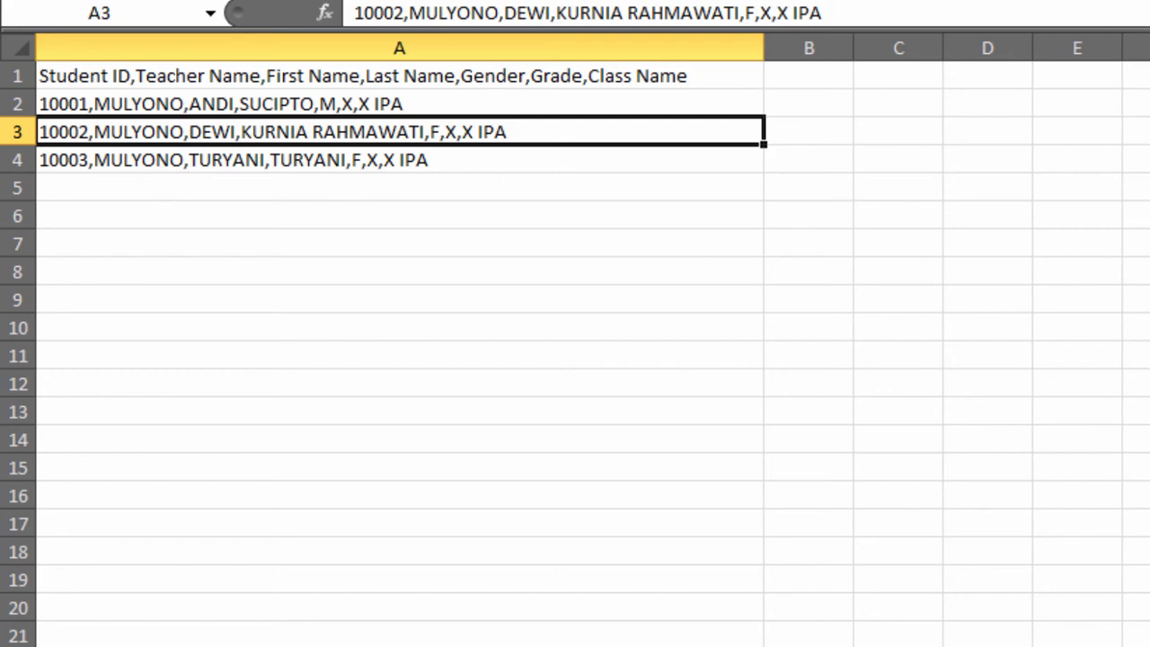
pyautogui.hotkey('alt', 'F4')
pyautogui.click(1122, 458)
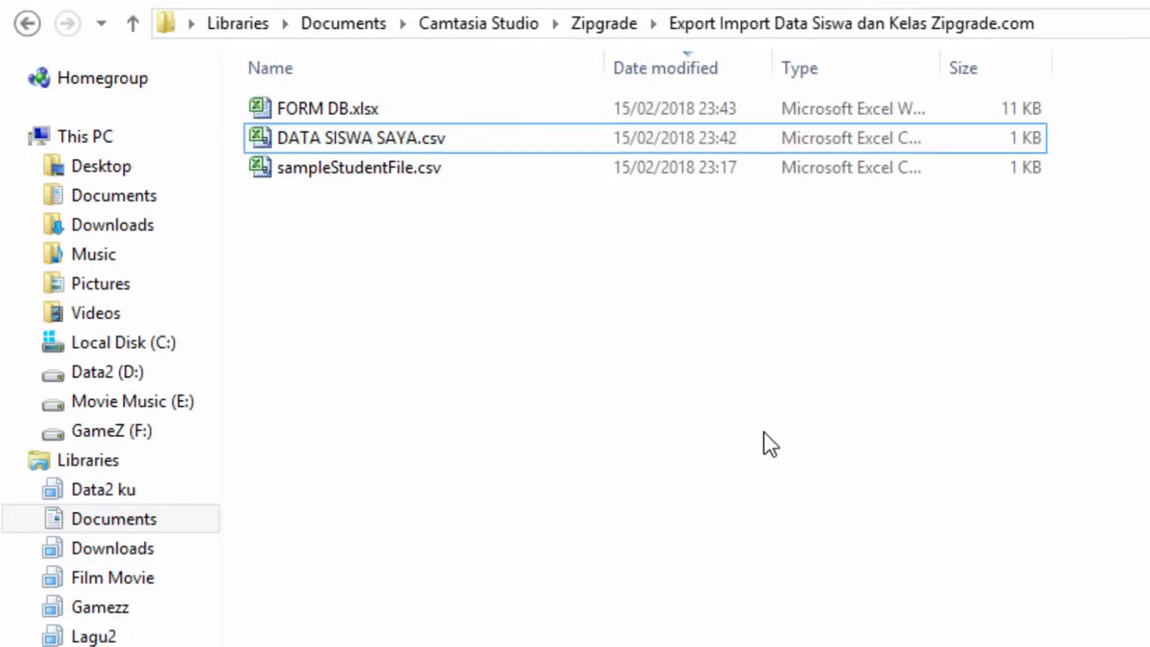
pyautogui.click(429, 146)
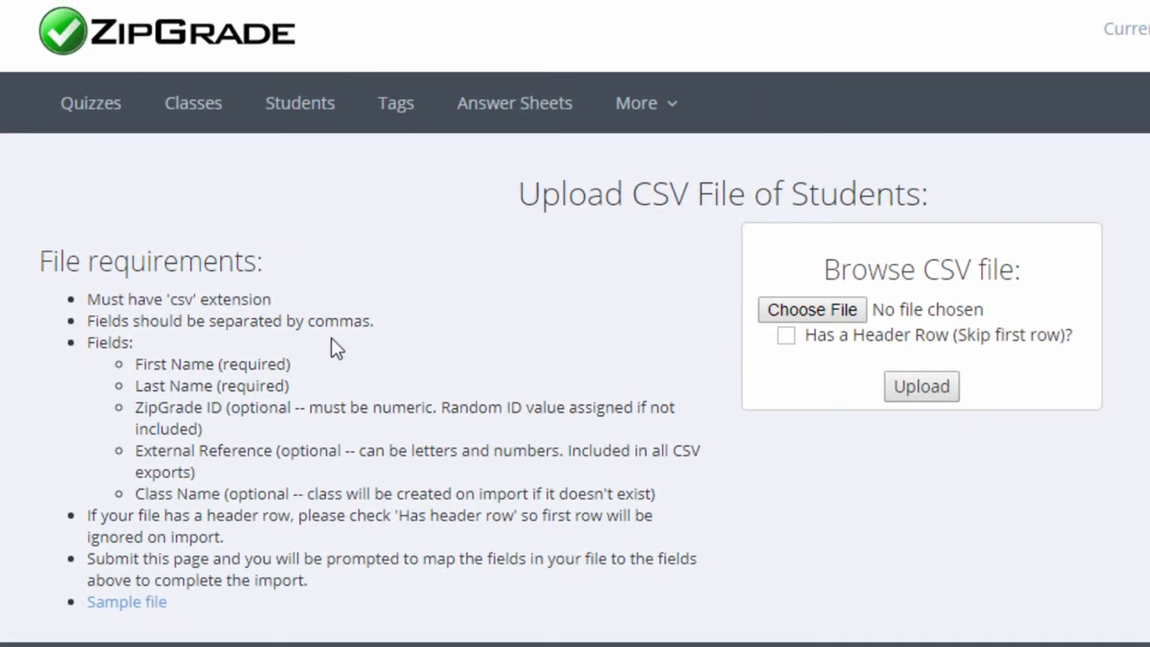
# Step: On ZipGrade's import page in the browser, upload DATA SISWA SAYA.csv from the Export Import Data Siswa dan Kelas Zipgrade.com folder with the header row option enabled
pyautogui.click(814, 309)
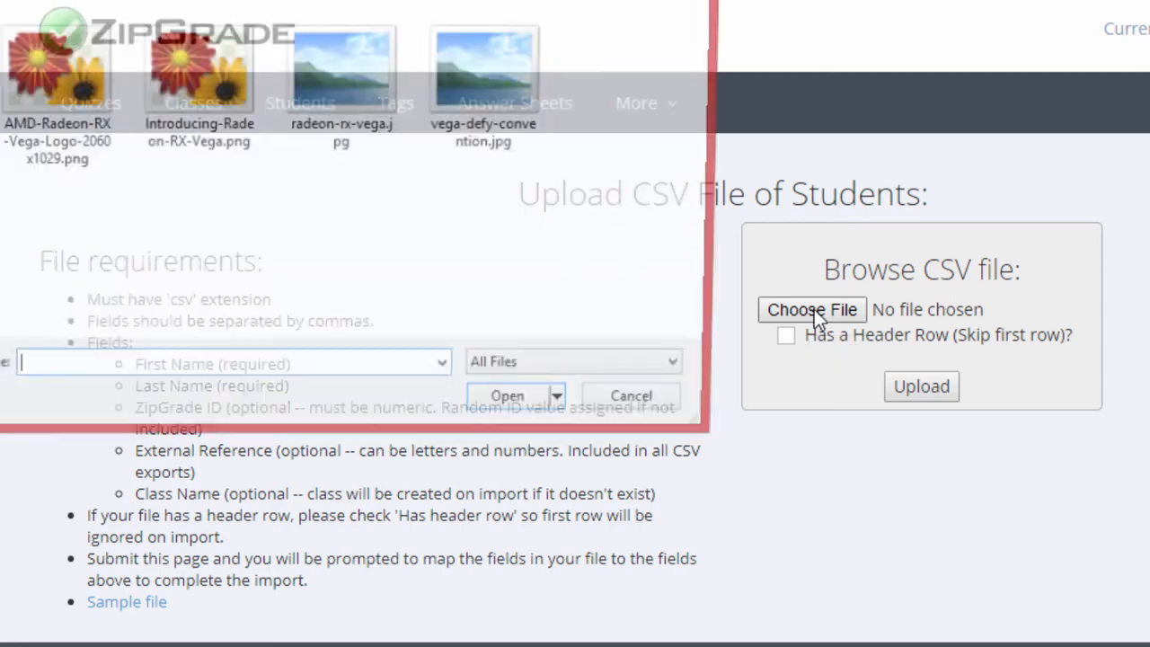
pyautogui.doubleClick(270, 10)
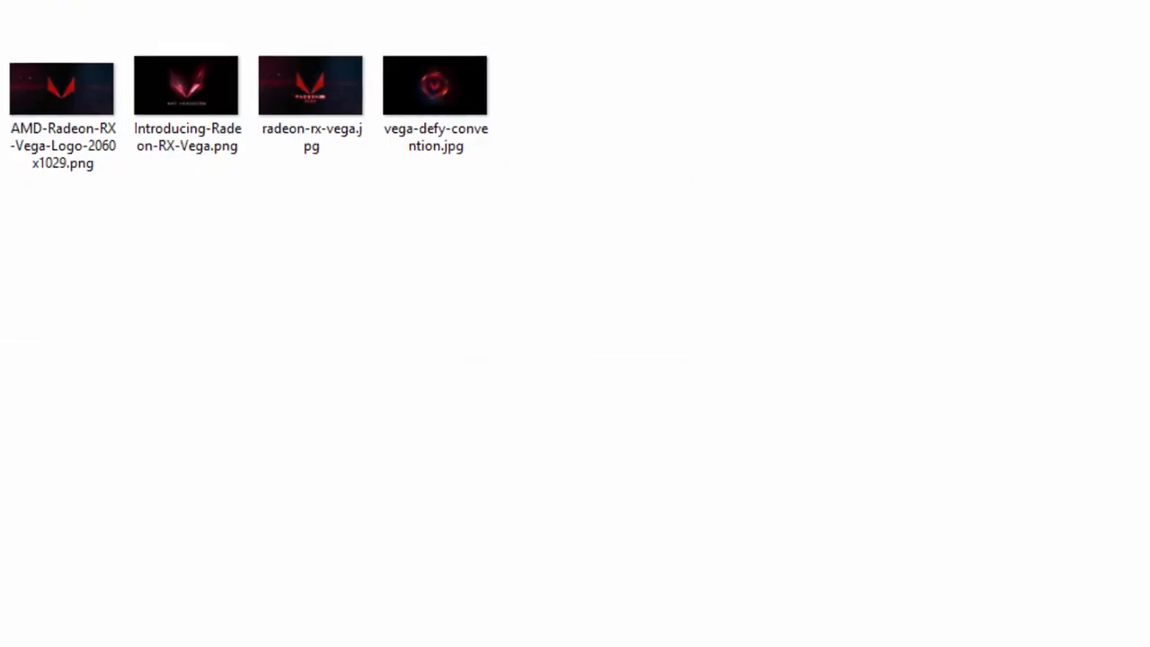
pyautogui.click(72, 316)
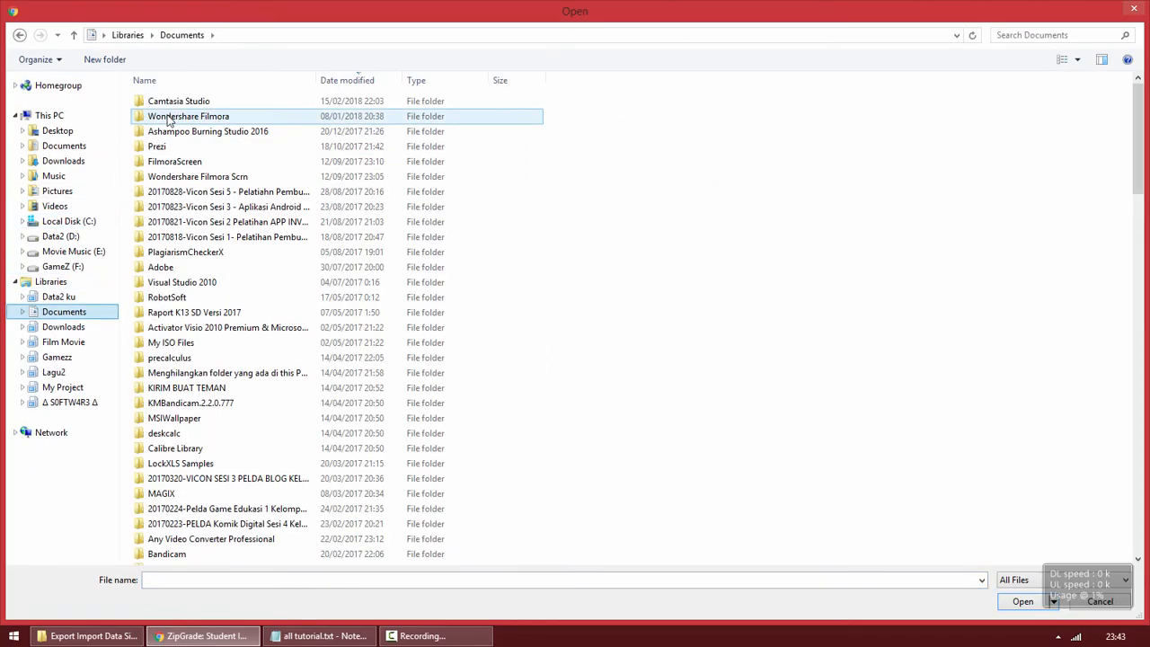
pyautogui.doubleClick(167, 101)
pyautogui.doubleClick(171, 106)
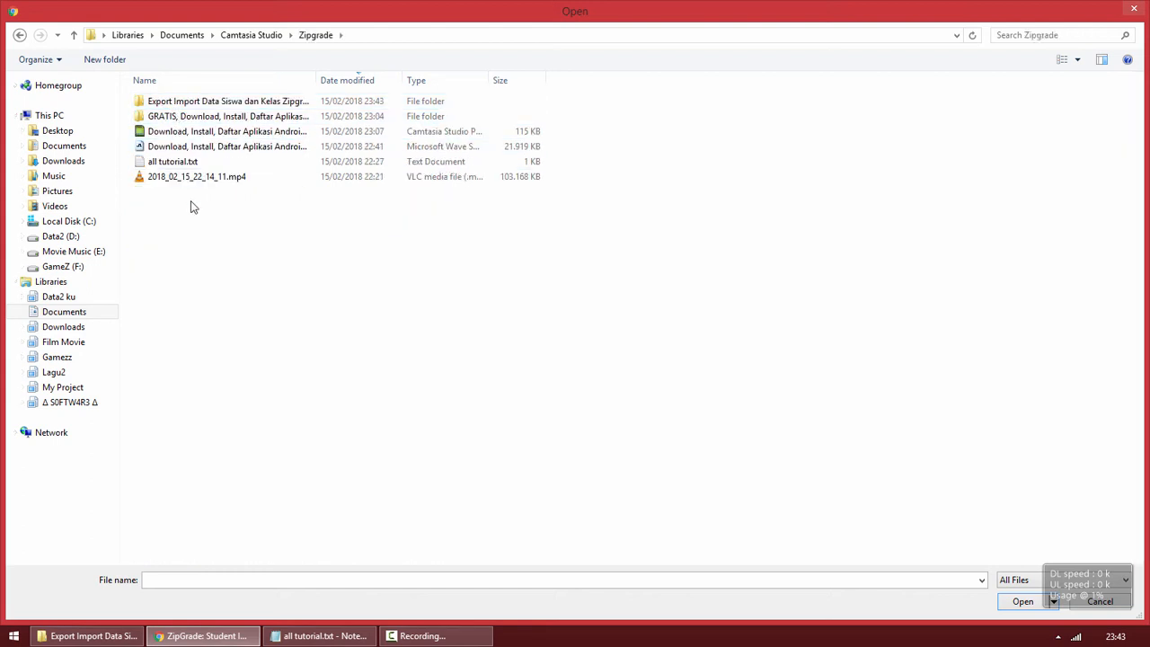
pyautogui.doubleClick(174, 104)
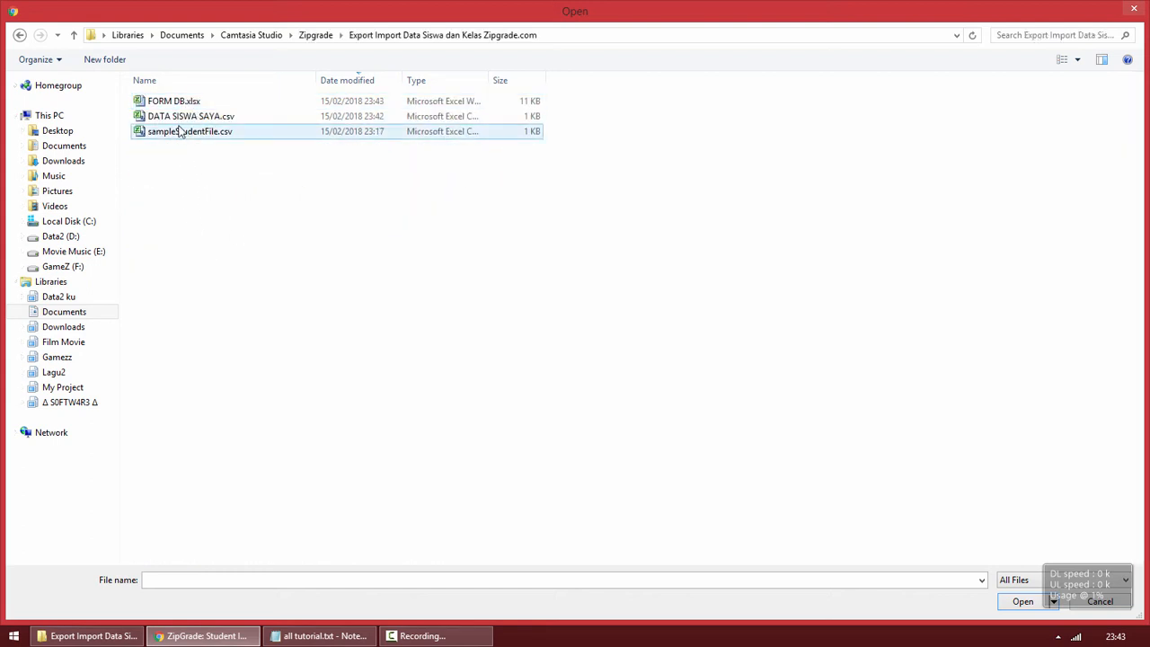
pyautogui.click(214, 118)
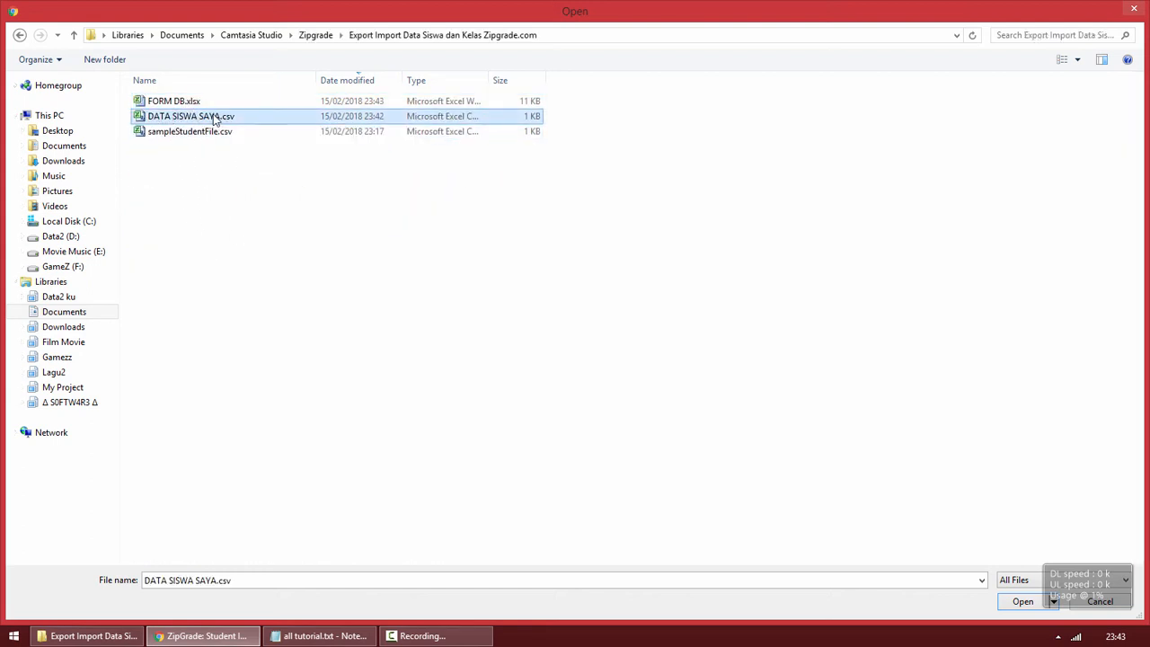
pyautogui.doubleClick(260, 119)
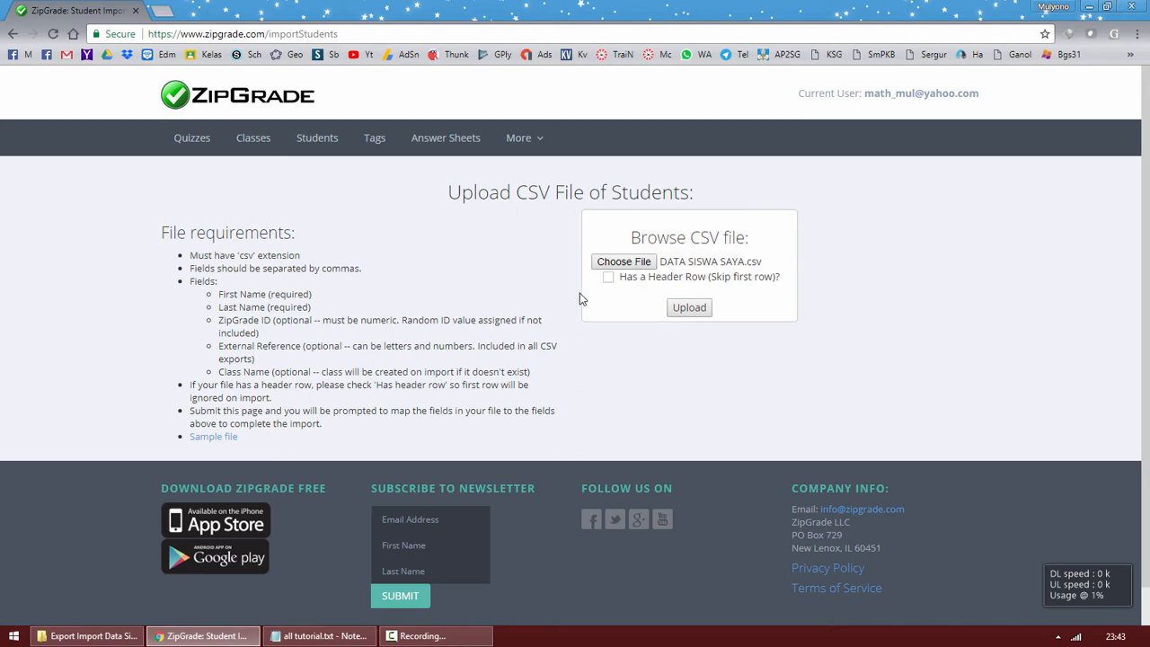
pyautogui.click(608, 276)
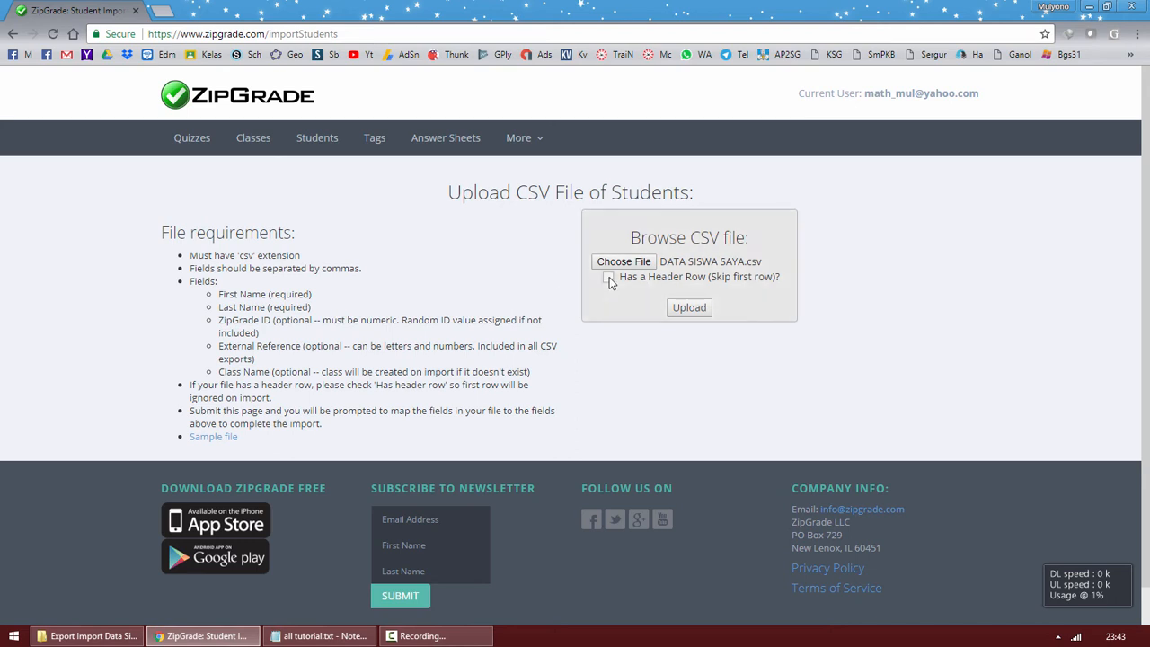
pyautogui.click(684, 312)
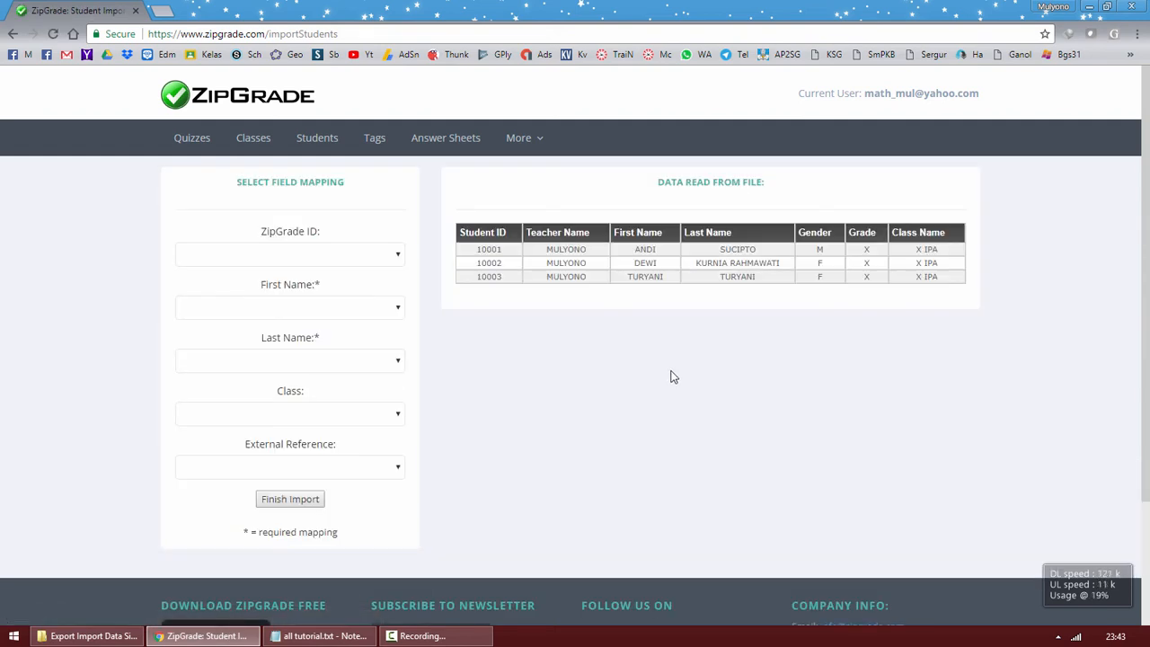
# Step: Examine each column of the student data read from the file and the field mapping options for the import
pyautogui.moveTo(487, 250); pyautogui.dragTo(777, 279)
pyautogui.moveTo(872, 281); pyautogui.dragTo(923, 277)
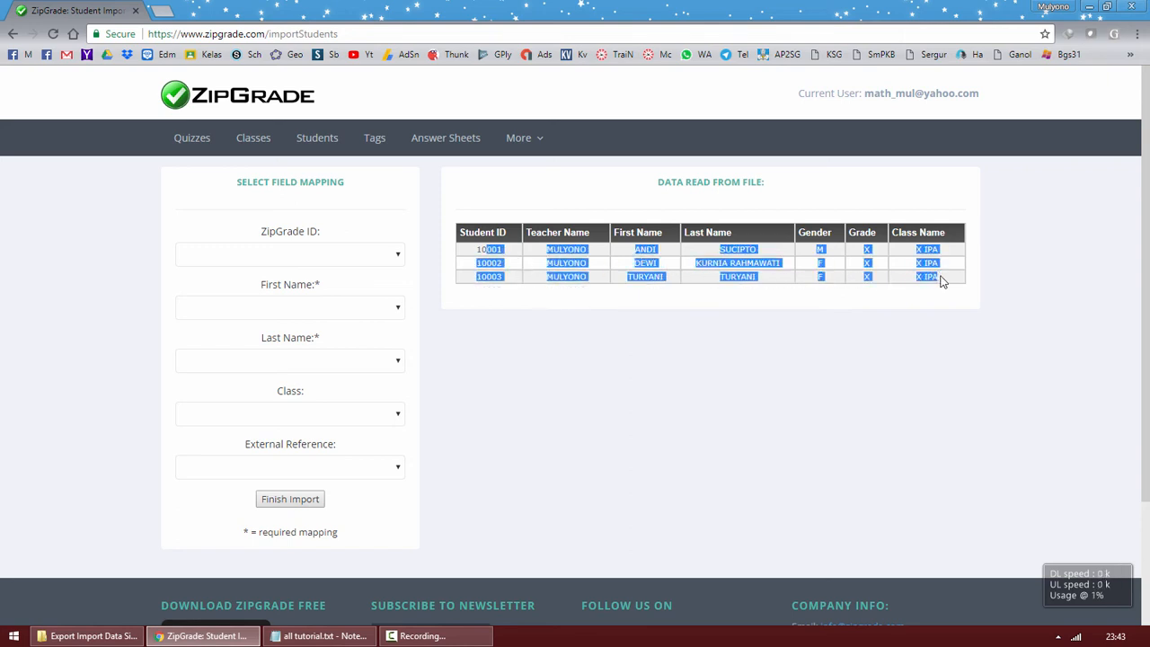
pyautogui.click(892, 314)
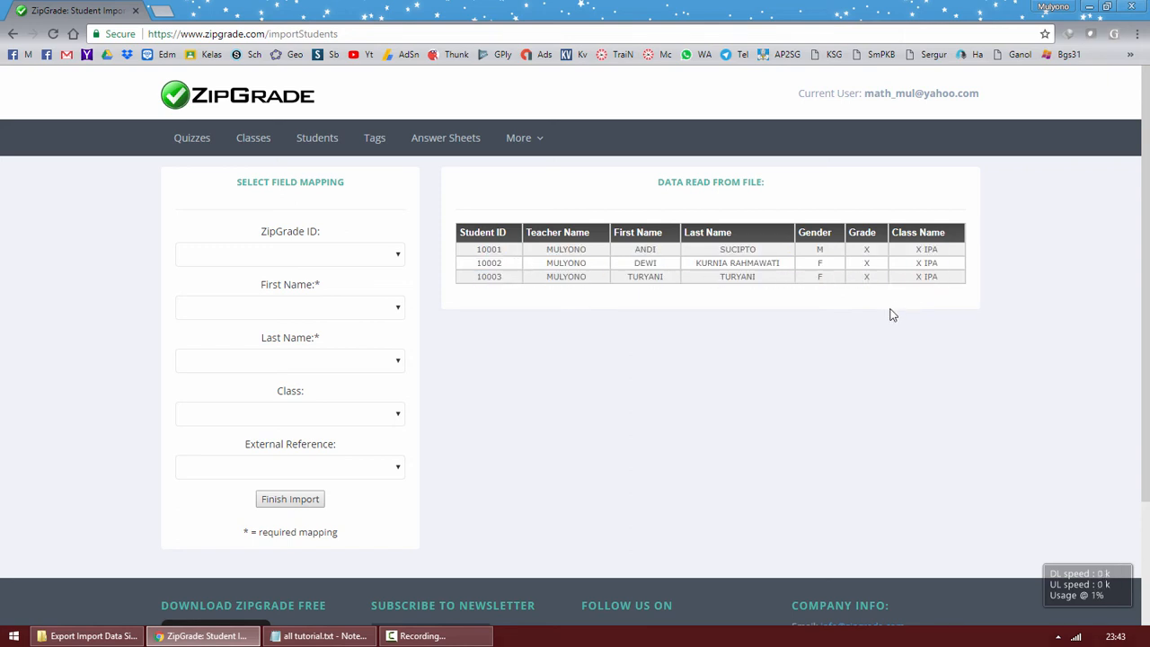
pyautogui.doubleClick(568, 249)
pyautogui.doubleClick(645, 252)
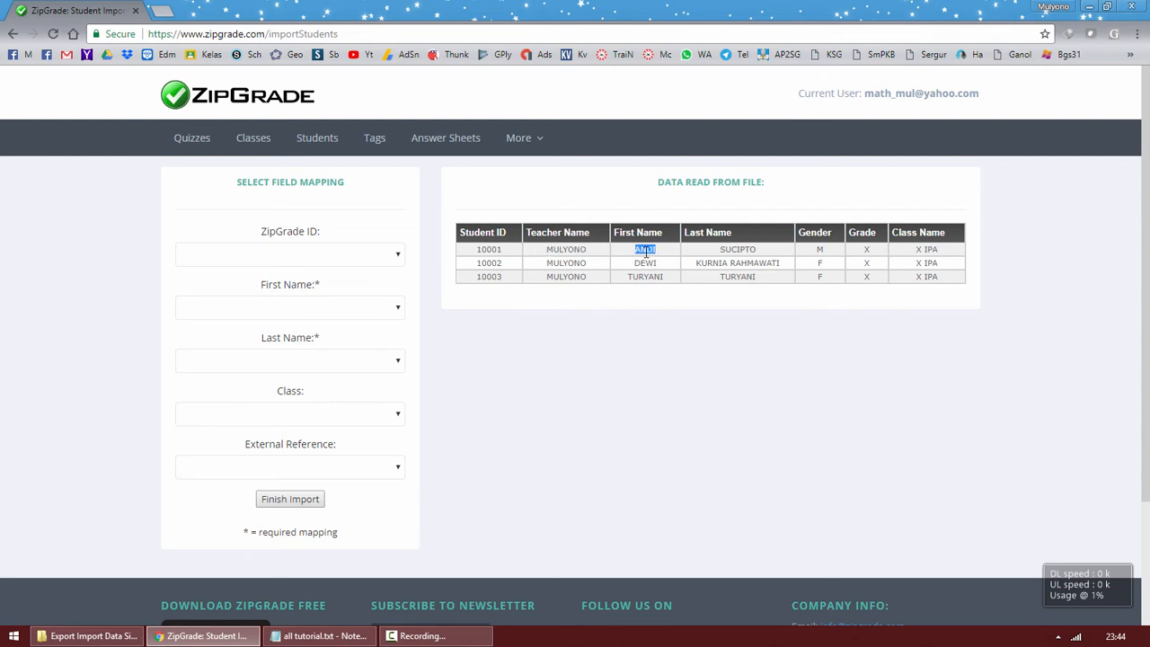
pyautogui.doubleClick(736, 249)
pyautogui.moveTo(653, 277); pyautogui.dragTo(709, 279)
pyautogui.doubleClick(747, 277)
pyautogui.doubleClick(818, 251)
pyautogui.doubleClick(862, 251)
pyautogui.moveTo(907, 251); pyautogui.dragTo(945, 250)
pyautogui.click(720, 340)
pyautogui.scroll(-1, 718, 339)
pyautogui.scroll(1, 717, 338)
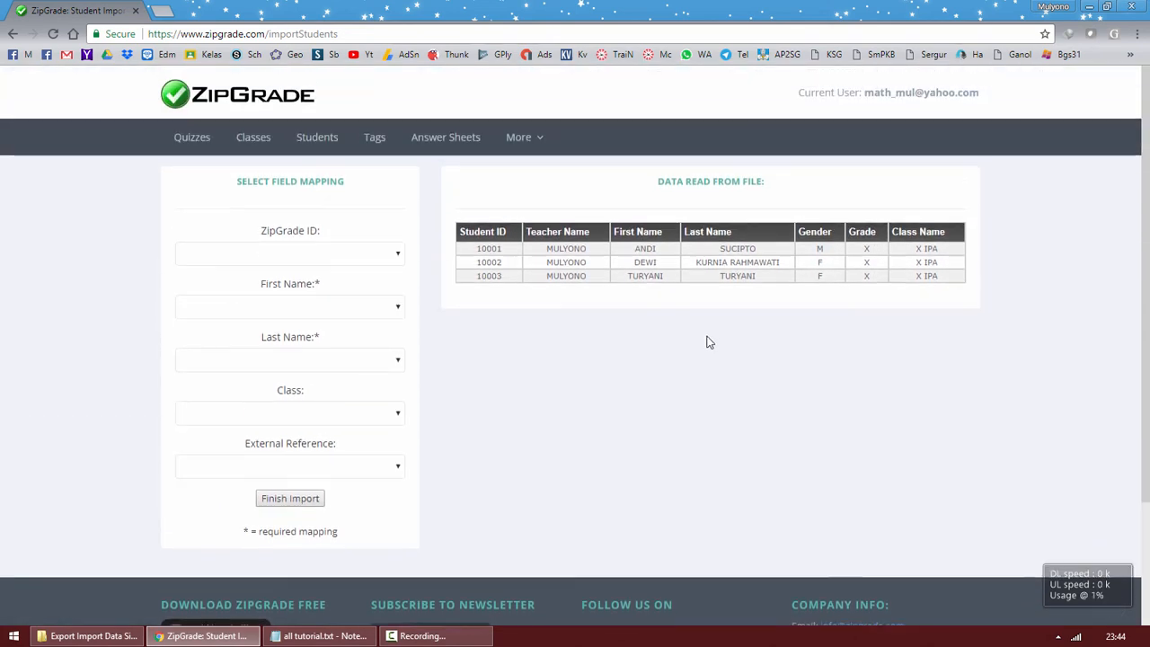
pyautogui.scroll(-2, 692, 346)
pyautogui.scroll(2, 684, 347)
pyautogui.scroll(-2, 649, 365)
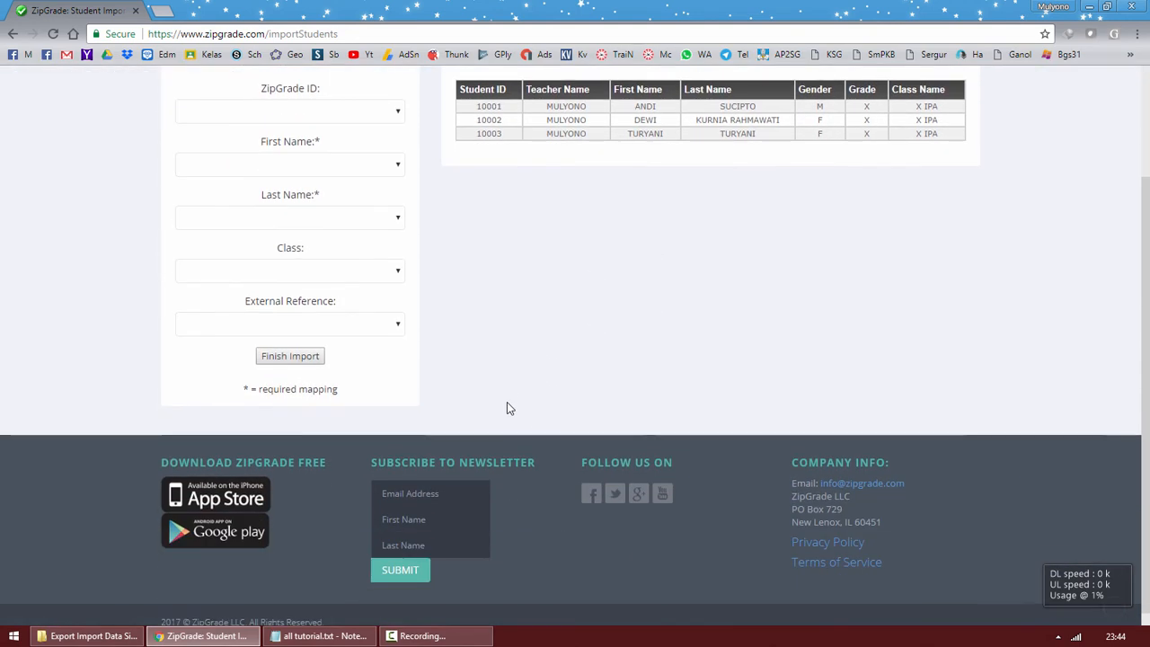
# Step: Map ZipGrade ID to Student ID, First Name to First Name, and Last Name to Last Name for the import
pyautogui.scroll(2, 463, 338)
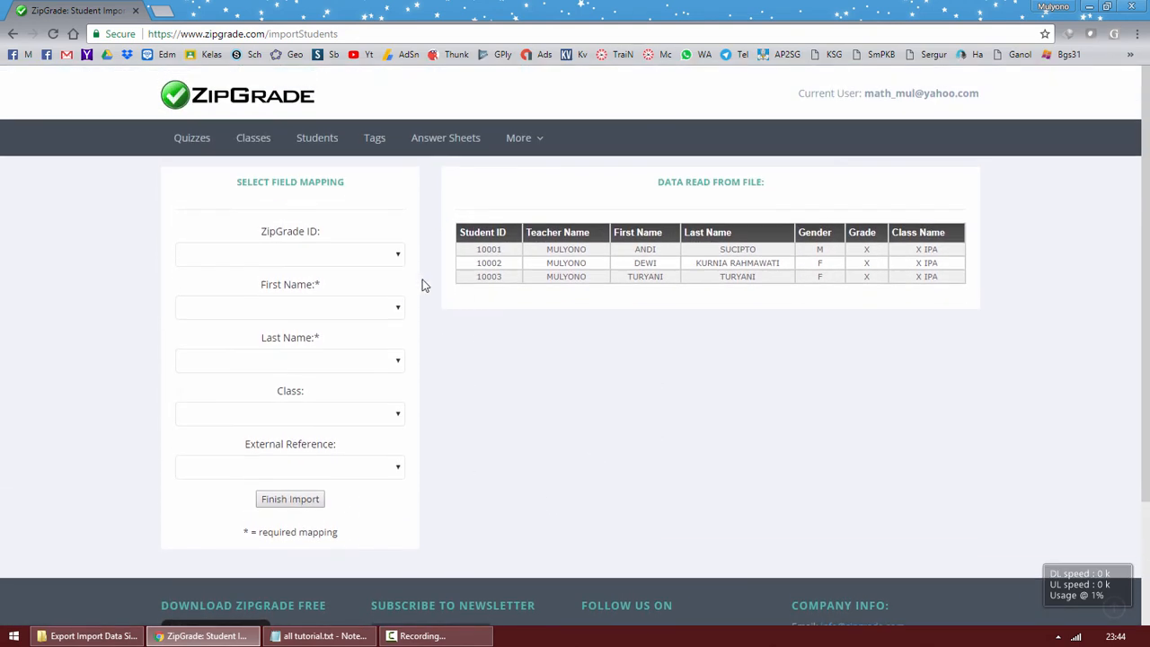
pyautogui.click(305, 254)
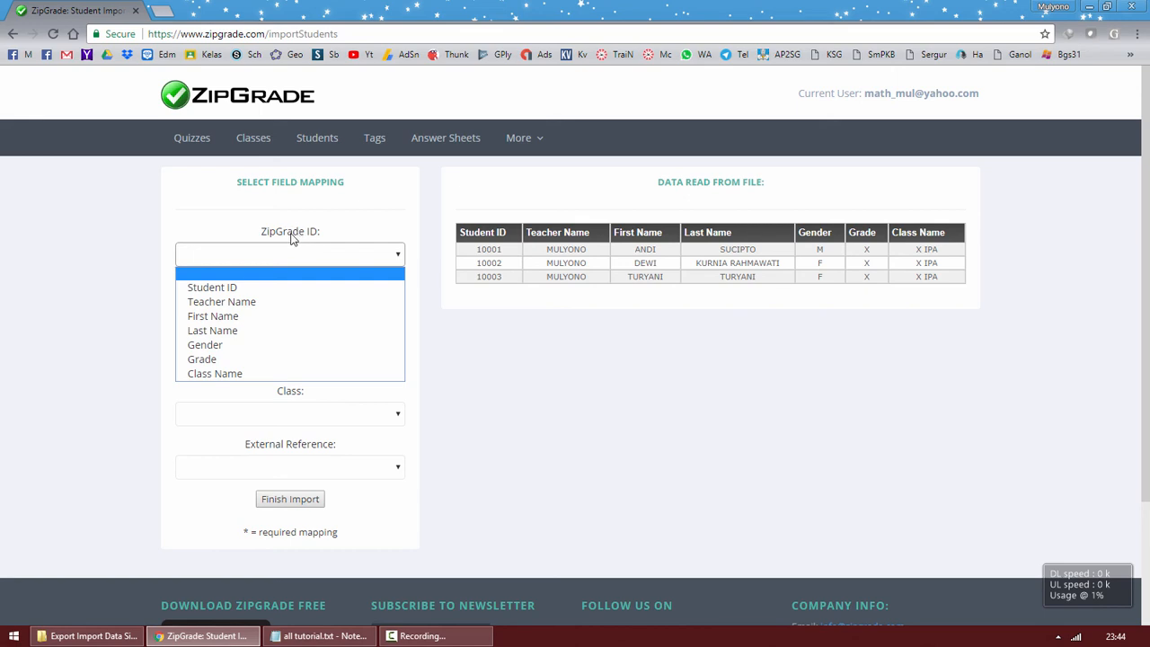
pyautogui.click(264, 289)
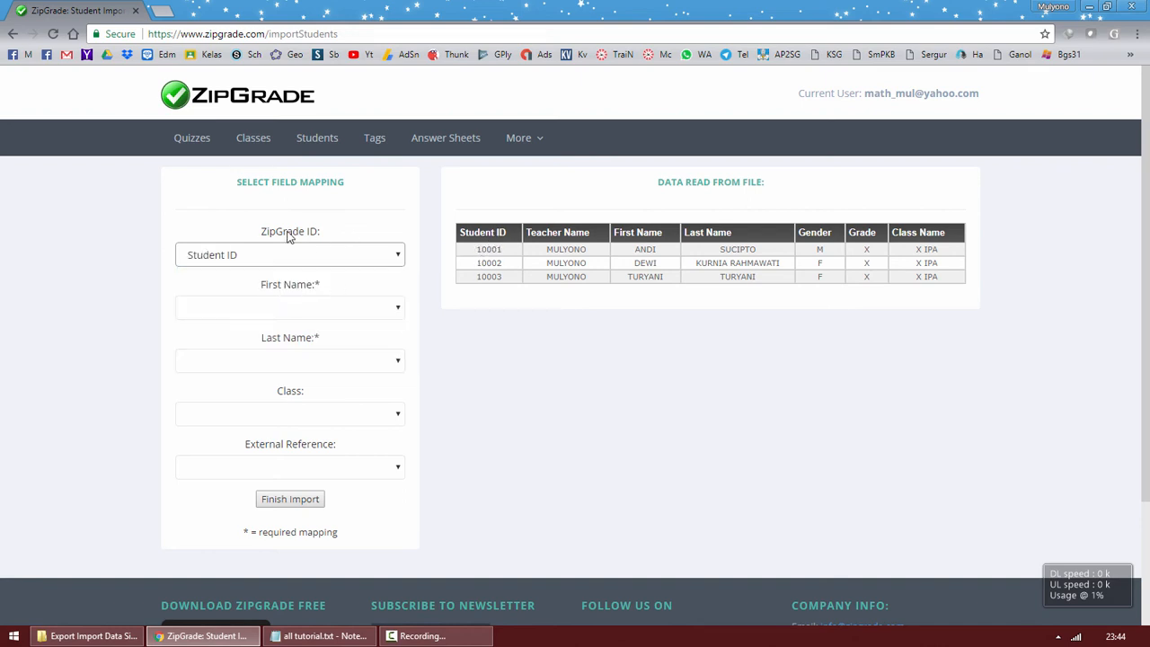
pyautogui.click(300, 313)
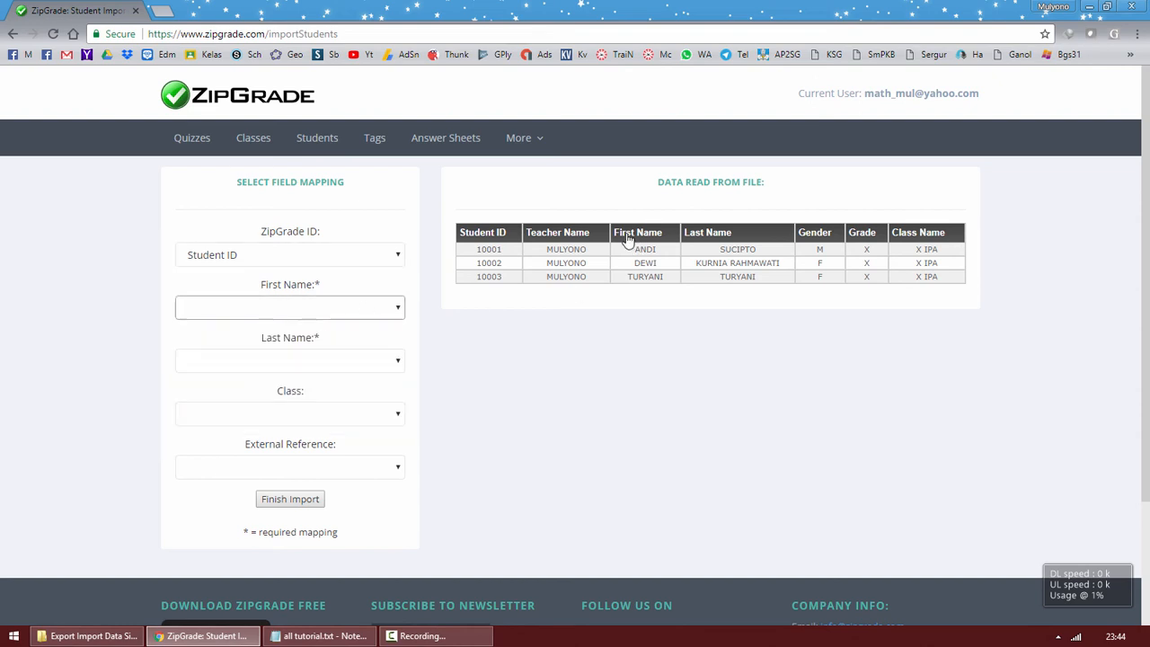
pyautogui.click(381, 311)
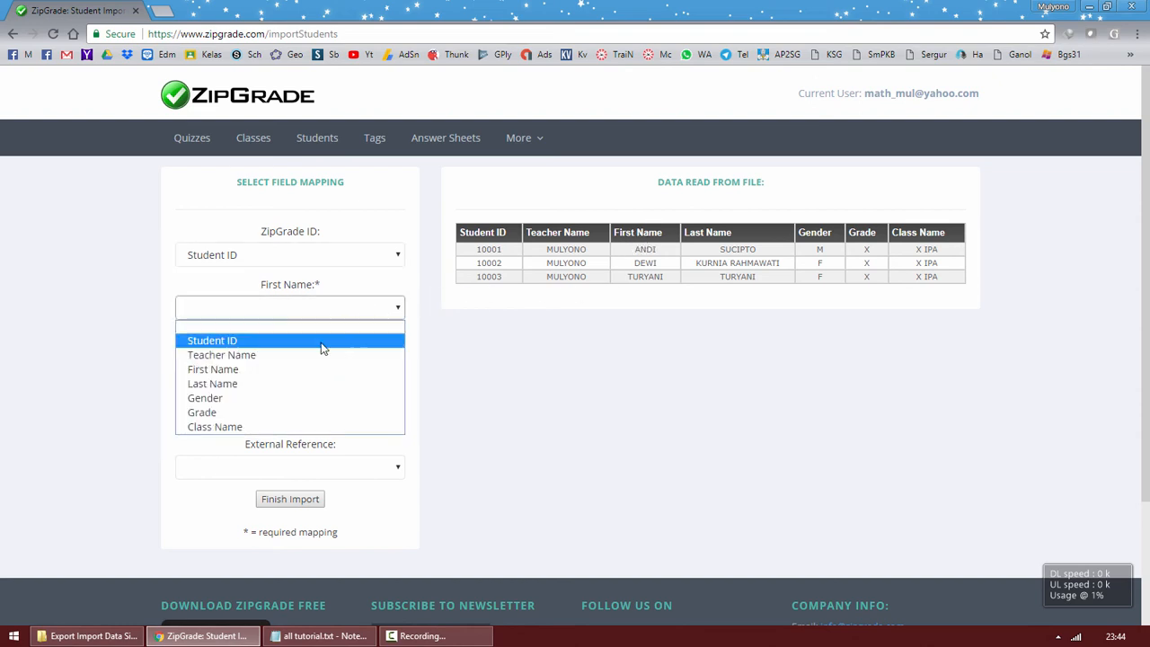
pyautogui.click(290, 368)
pyautogui.scroll(-2, 310, 350)
pyautogui.click(313, 219)
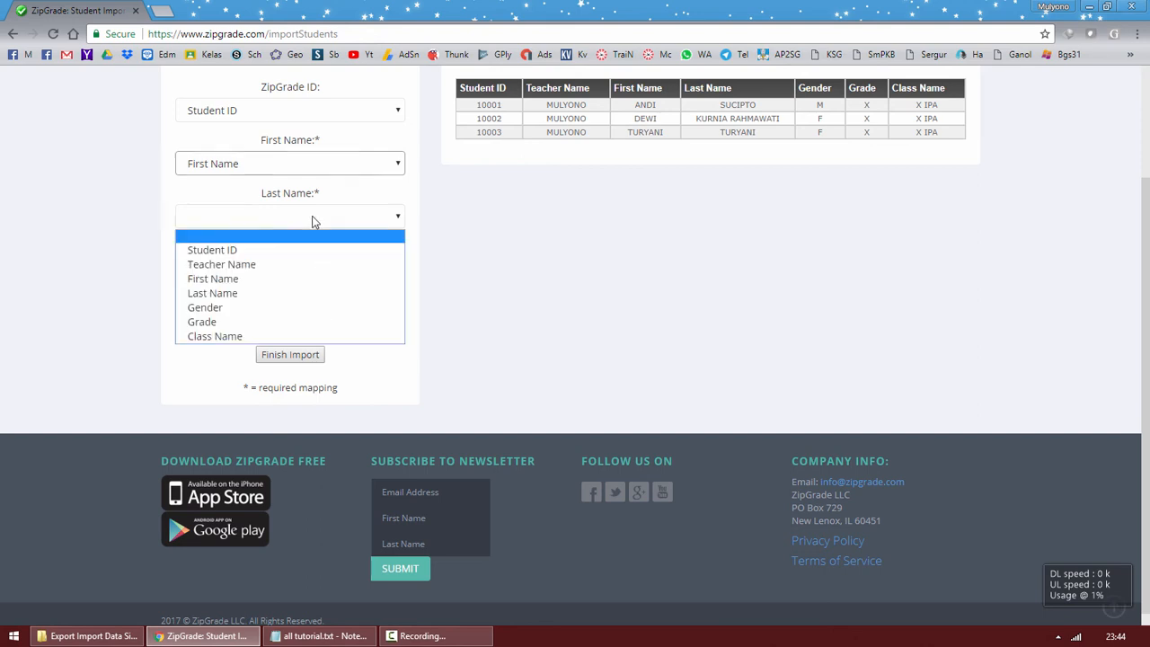
pyautogui.click(300, 292)
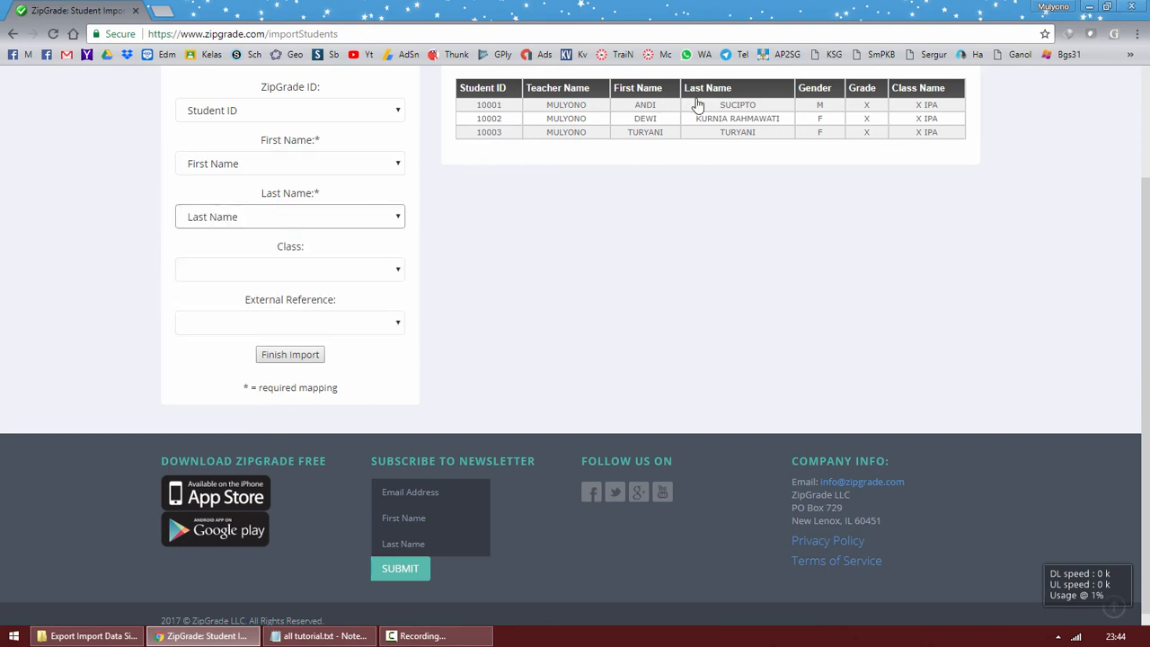
# Step: Map Class to Class Name, leave External Reference empty, and finish the student import
pyautogui.click(348, 270)
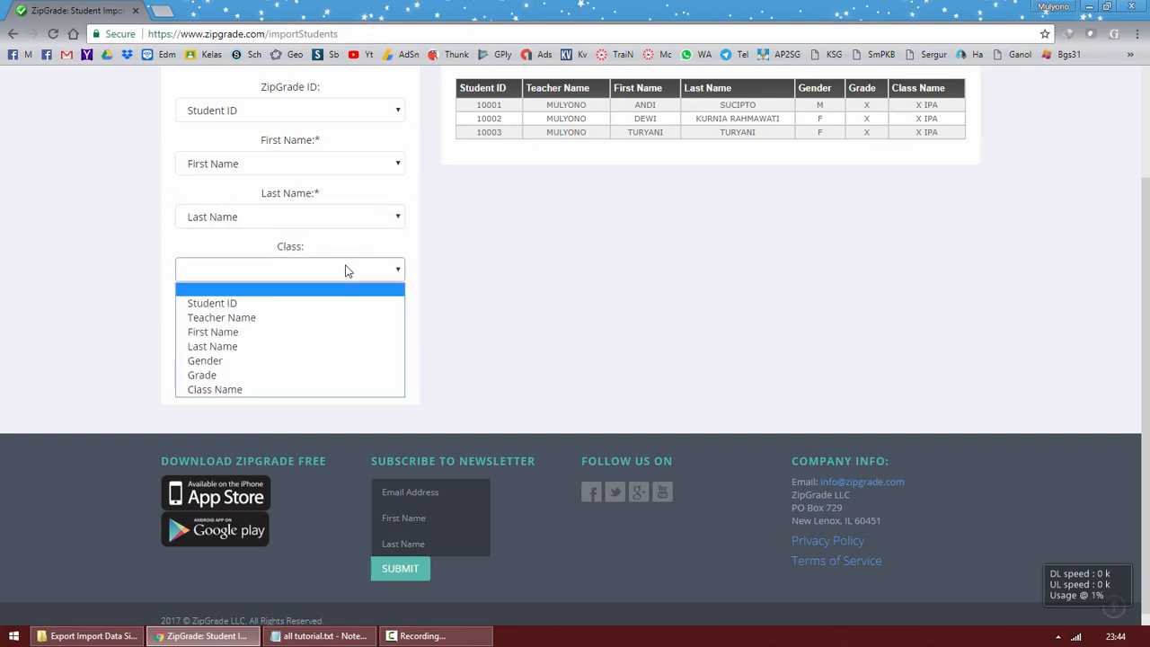
pyautogui.click(359, 266)
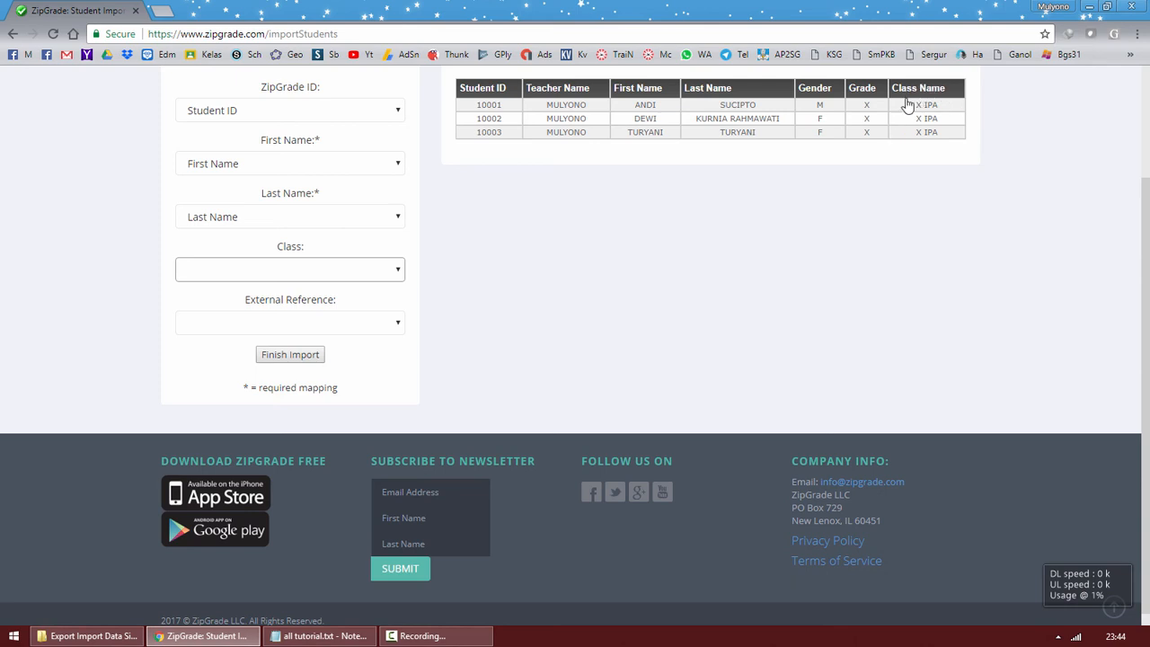
pyautogui.click(342, 276)
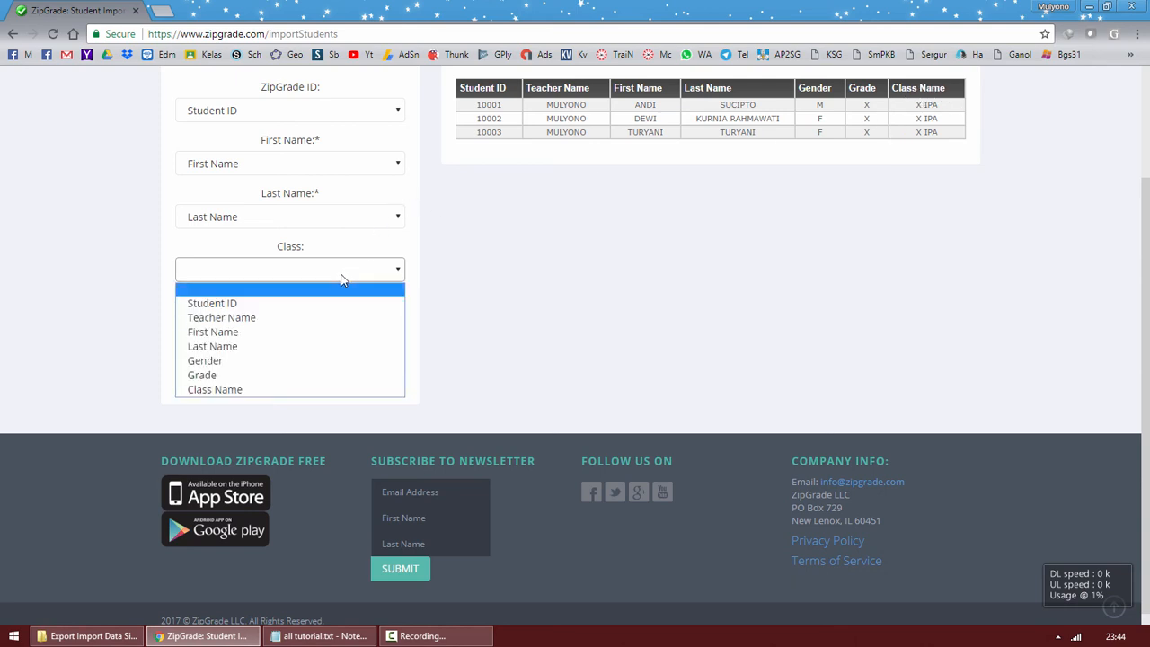
pyautogui.click(244, 389)
pyautogui.scroll(1, 517, 328)
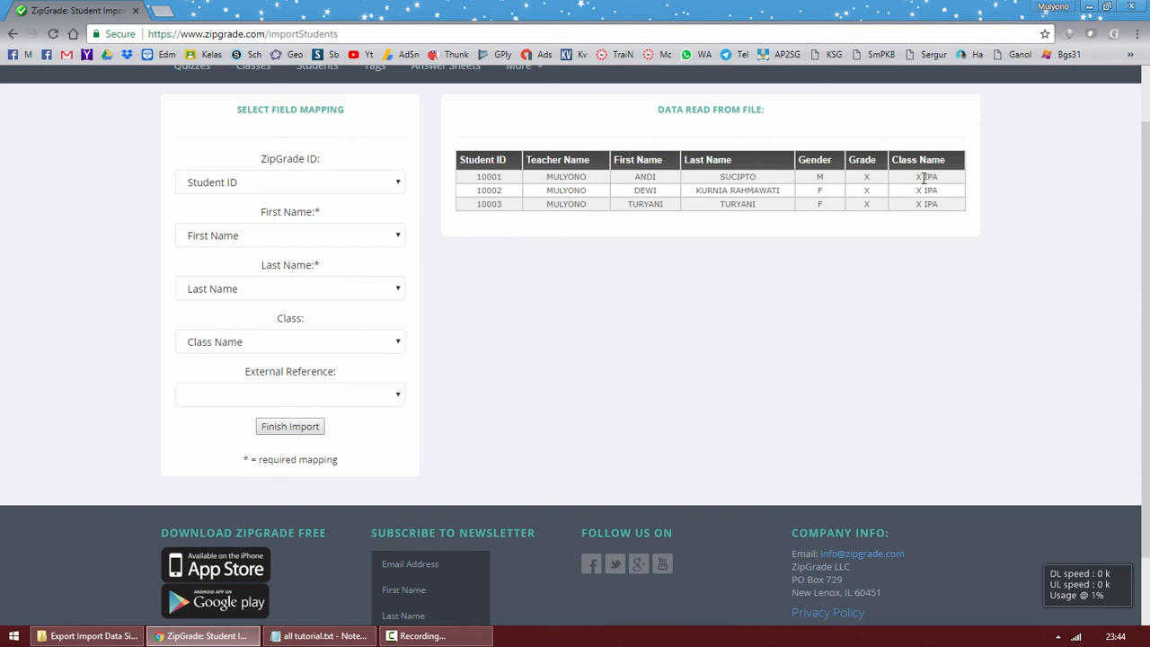
pyautogui.click(303, 431)
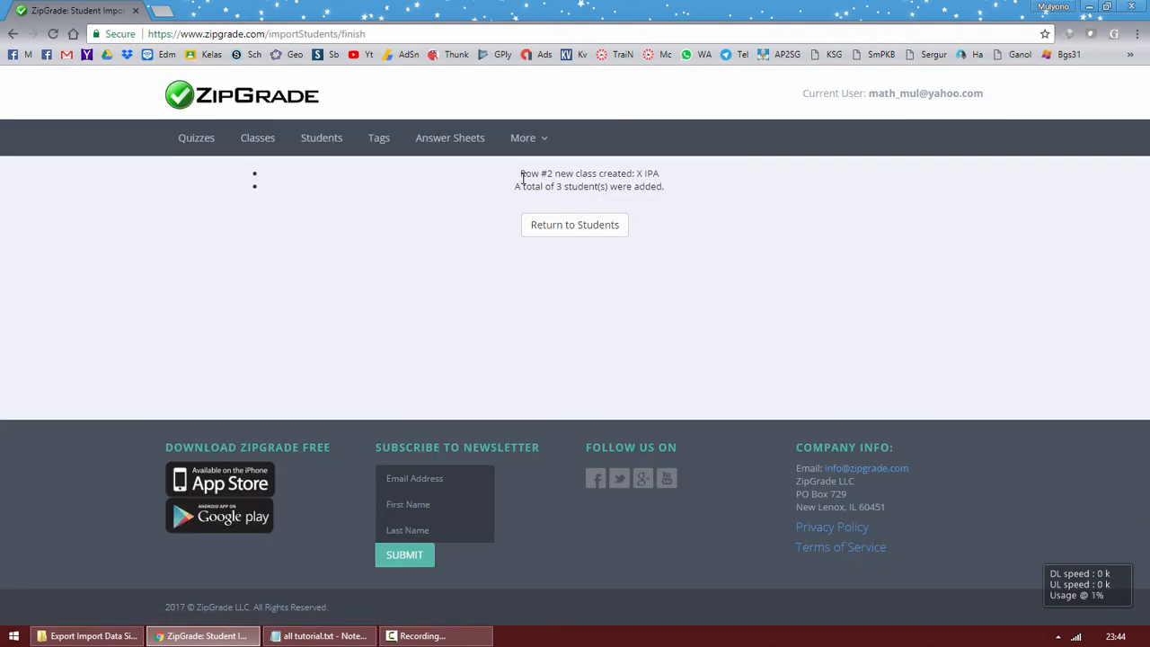
# Step: Review the import result messages for the new class and the added students
pyautogui.moveTo(522, 178); pyautogui.dragTo(666, 181)
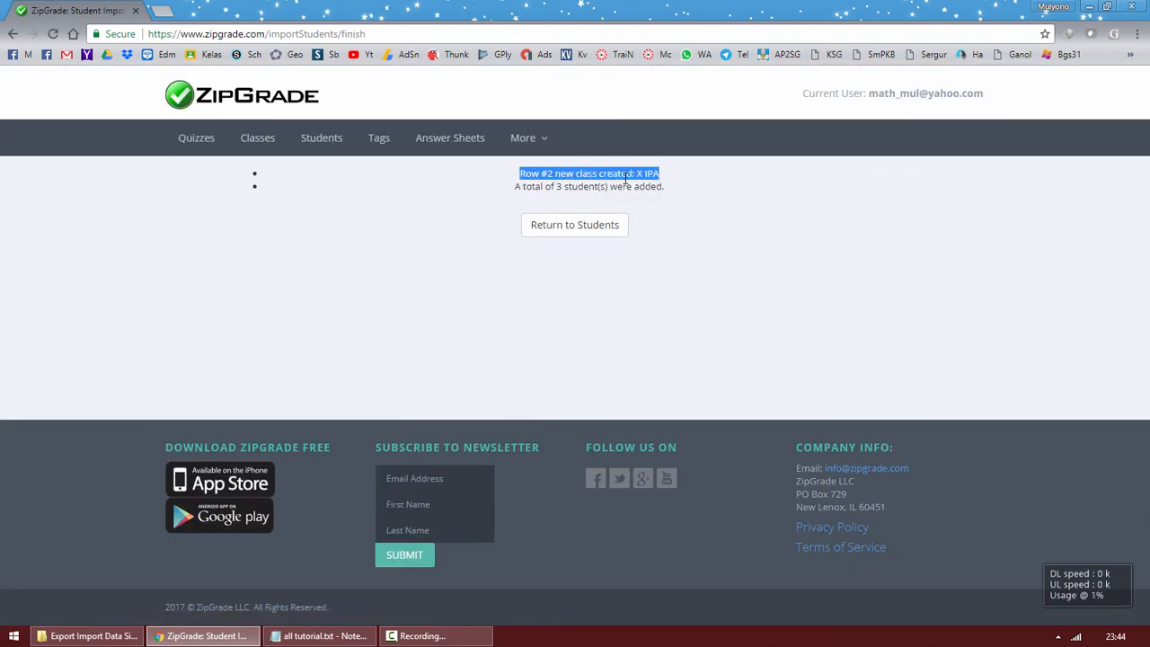
pyautogui.click(641, 177)
pyautogui.moveTo(637, 173); pyautogui.dragTo(661, 175)
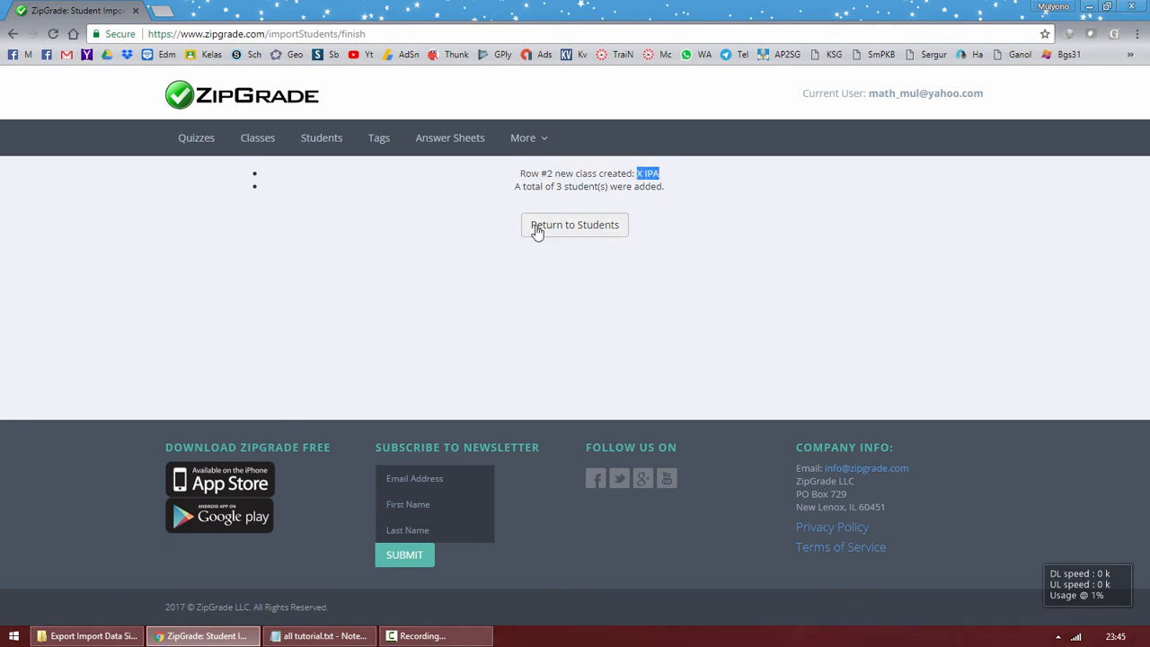
# Step: Check the X IPA class's student count and roster from the list of all classes, and return to that list
pyautogui.click(259, 150)
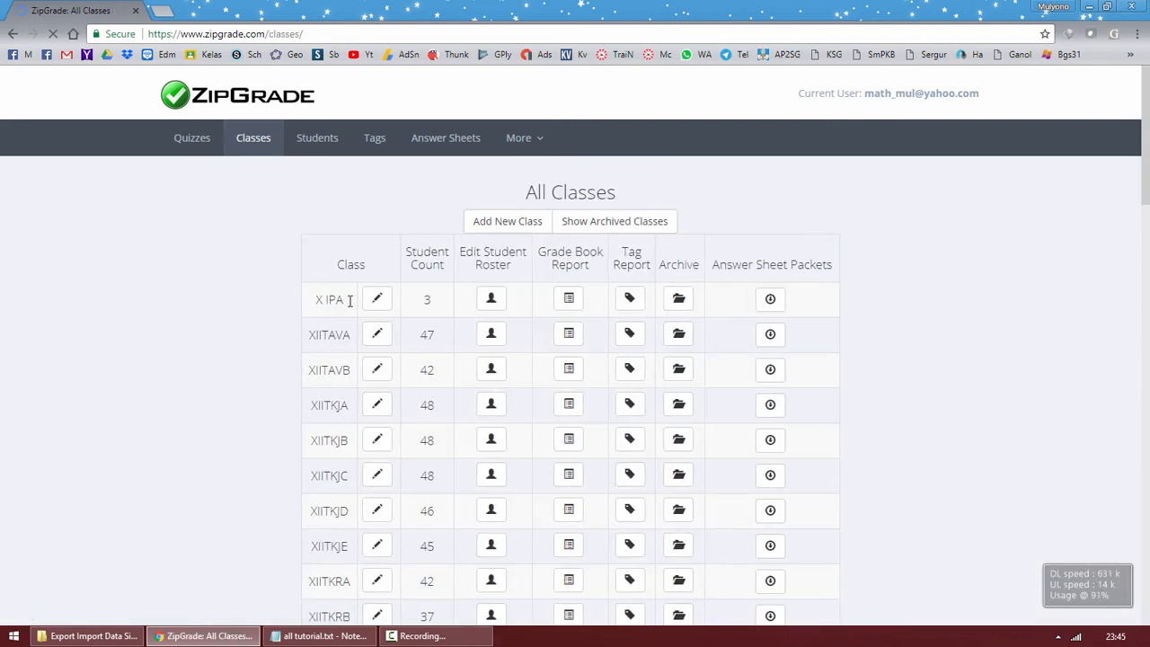
pyautogui.moveTo(422, 294); pyautogui.dragTo(431, 298)
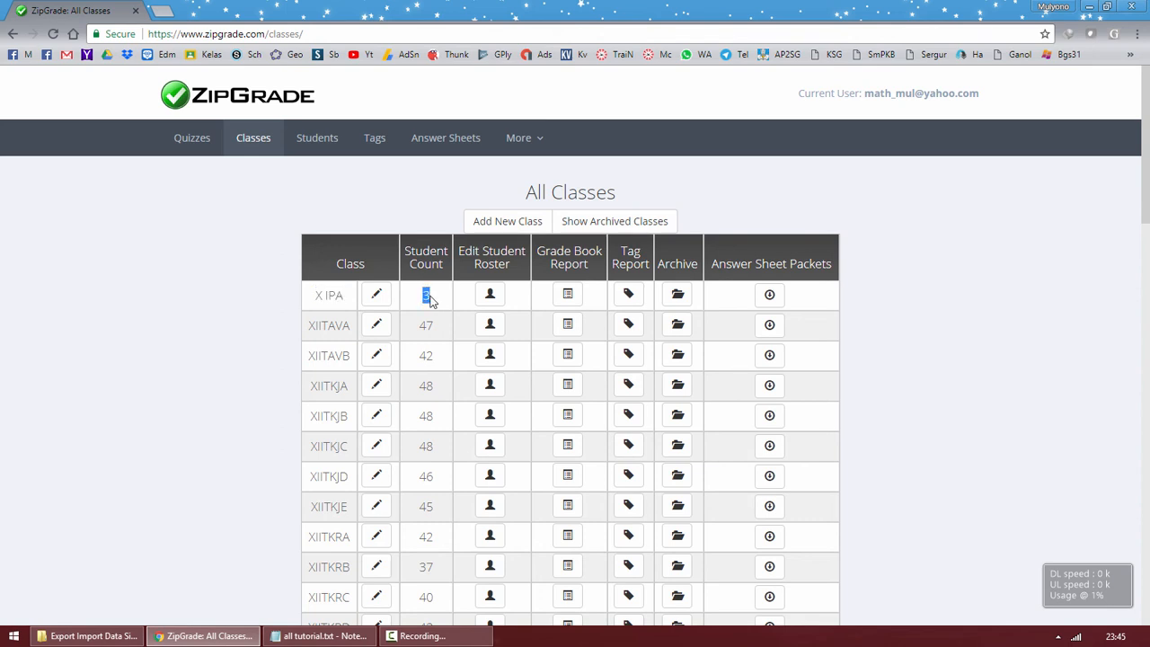
pyautogui.click(376, 299)
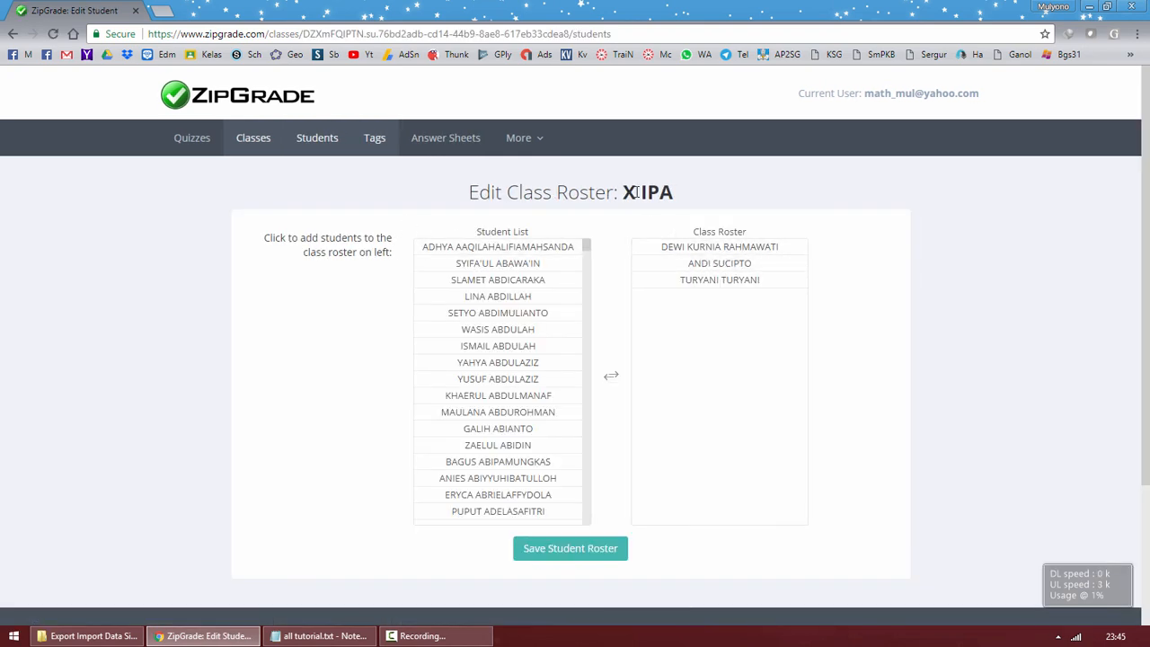
pyautogui.moveTo(623, 192); pyautogui.dragTo(683, 195)
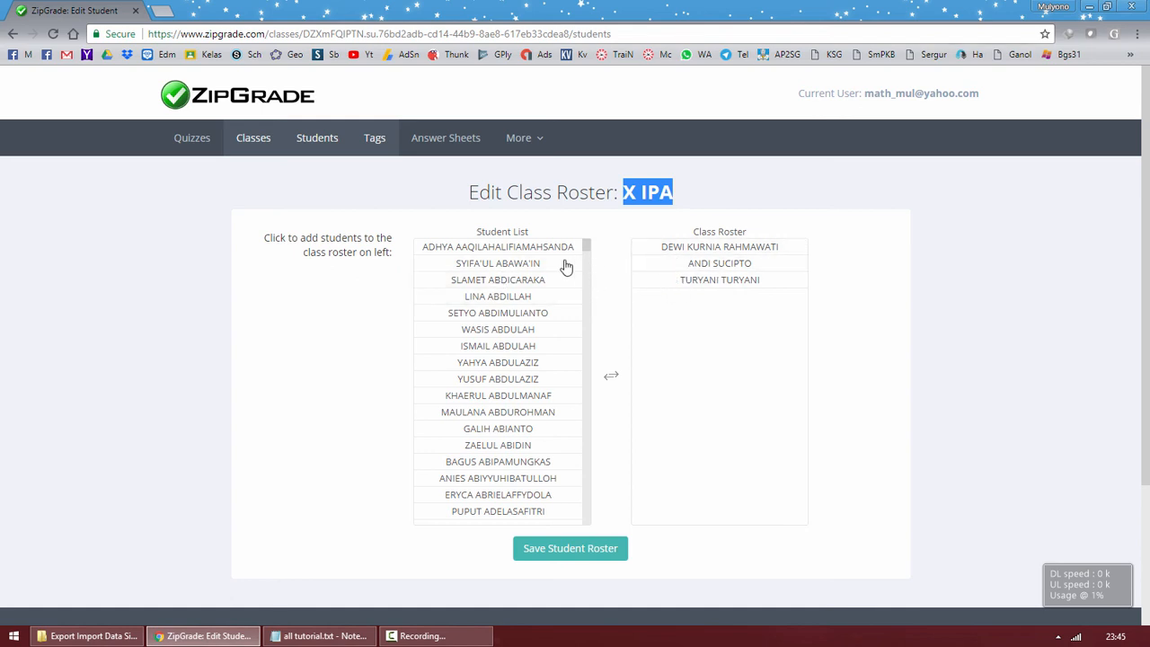
pyautogui.click(247, 148)
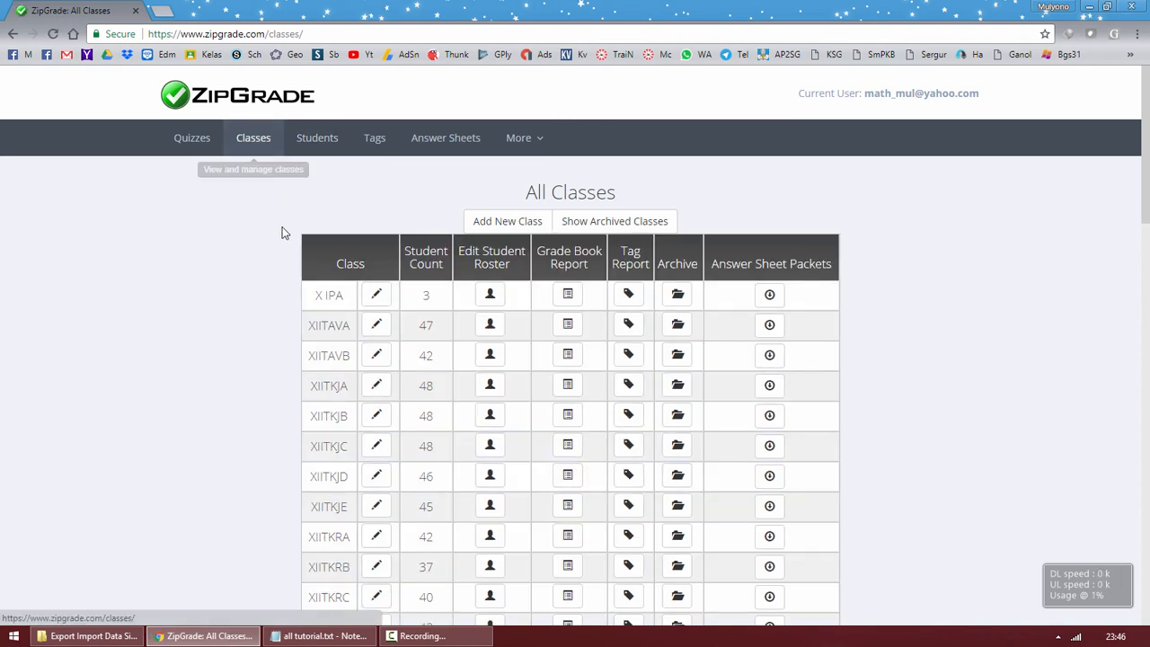
# Step: Open FORM DB.xlsx from the Export Import Data Siswa dan Kelas Zipgrade.com folder and review the Kelas entries in E2:E11
pyautogui.click(139, 636)
pyautogui.click(174, 158)
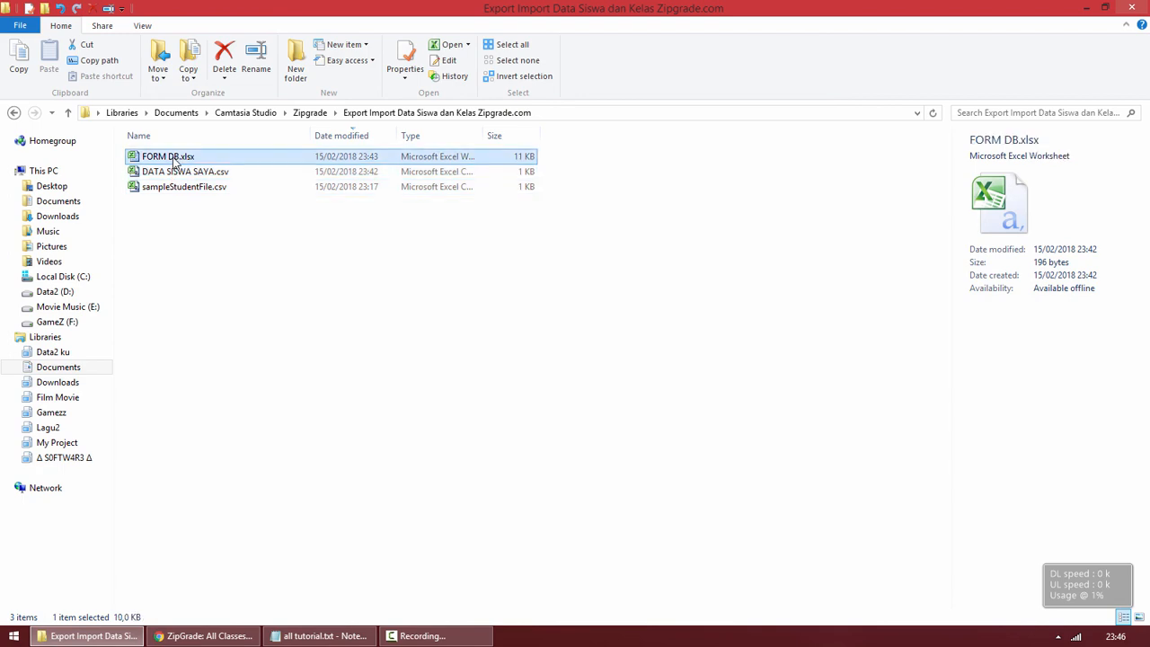
pyautogui.doubleClick(174, 158)
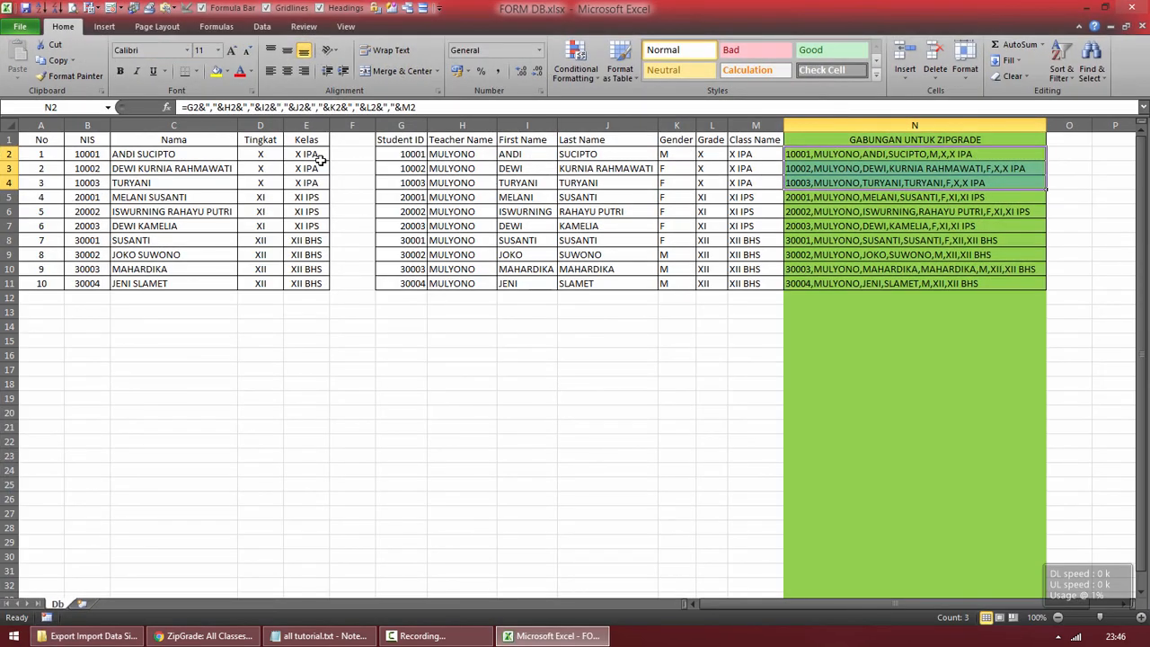
pyautogui.moveTo(318, 160); pyautogui.dragTo(314, 283)
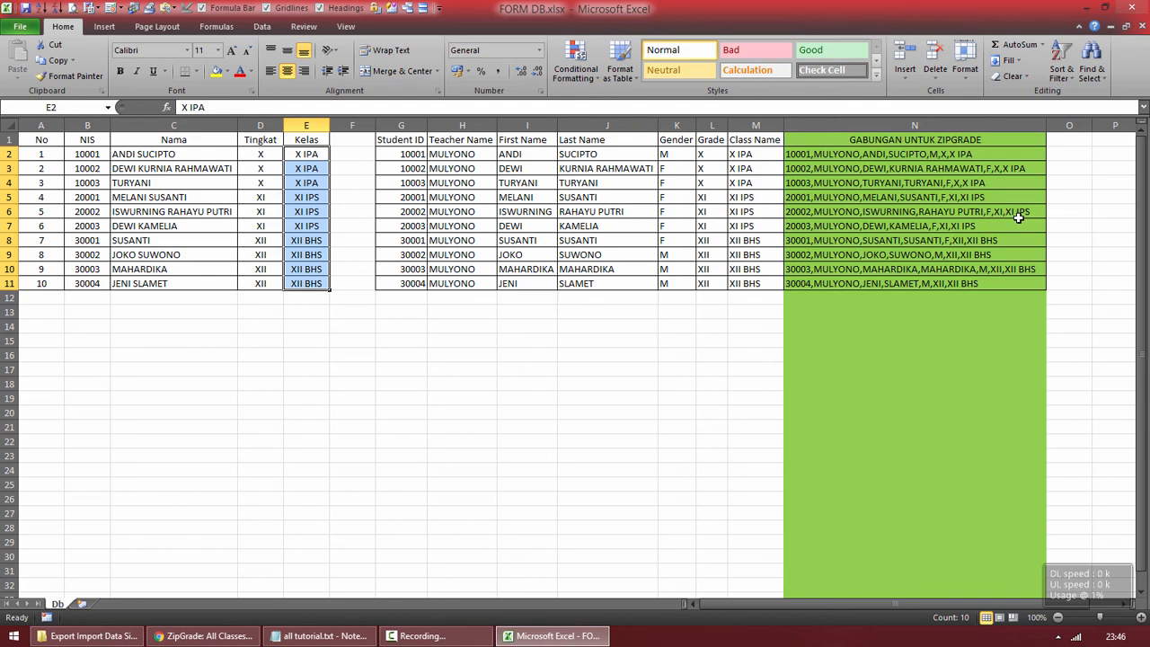
# Step: Switch to the browser's class list, consult the tutorial outline in all tutorial.txt, and return to the class list
pyautogui.click(207, 635)
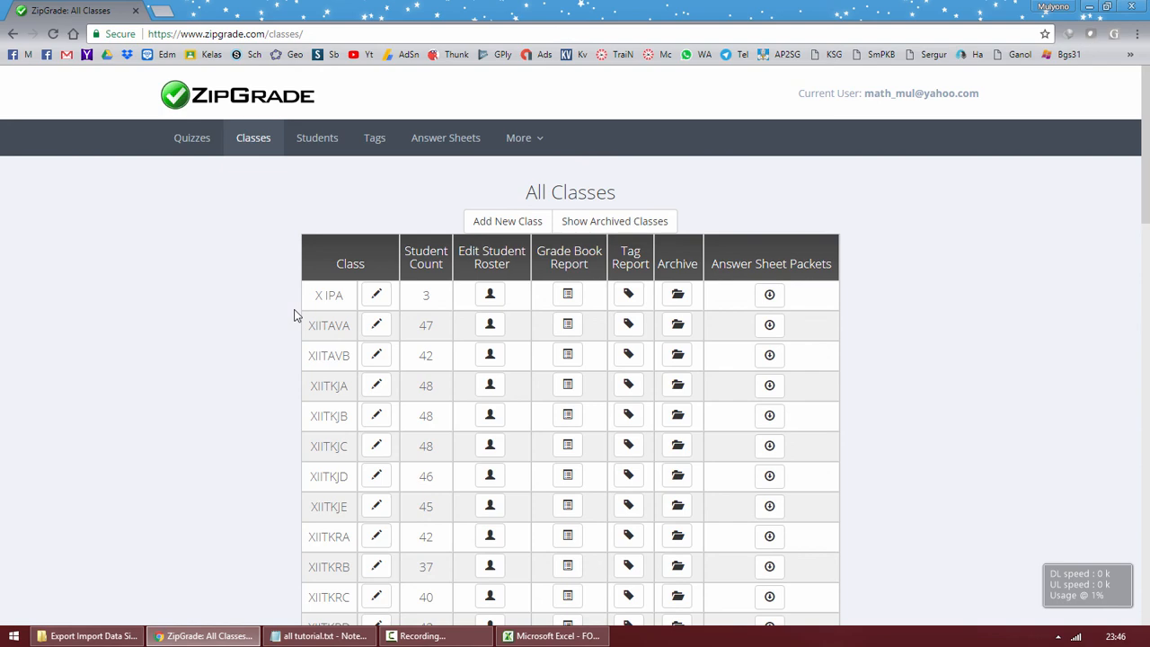
pyautogui.click(355, 635)
pyautogui.click(868, 327)
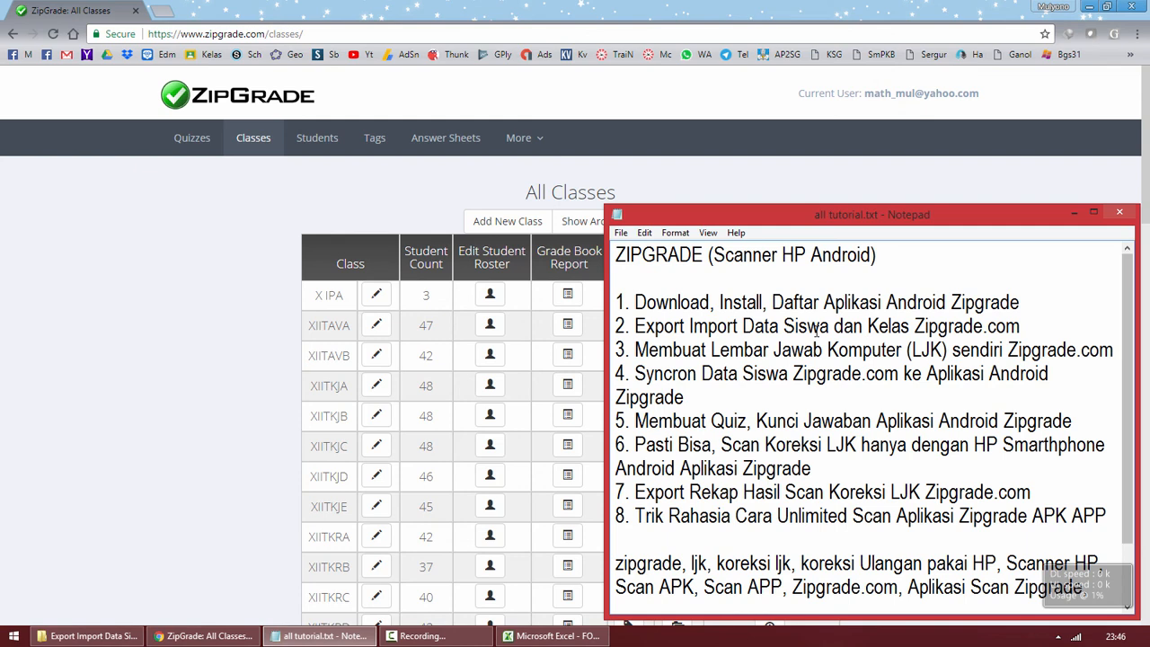
pyautogui.click(297, 199)
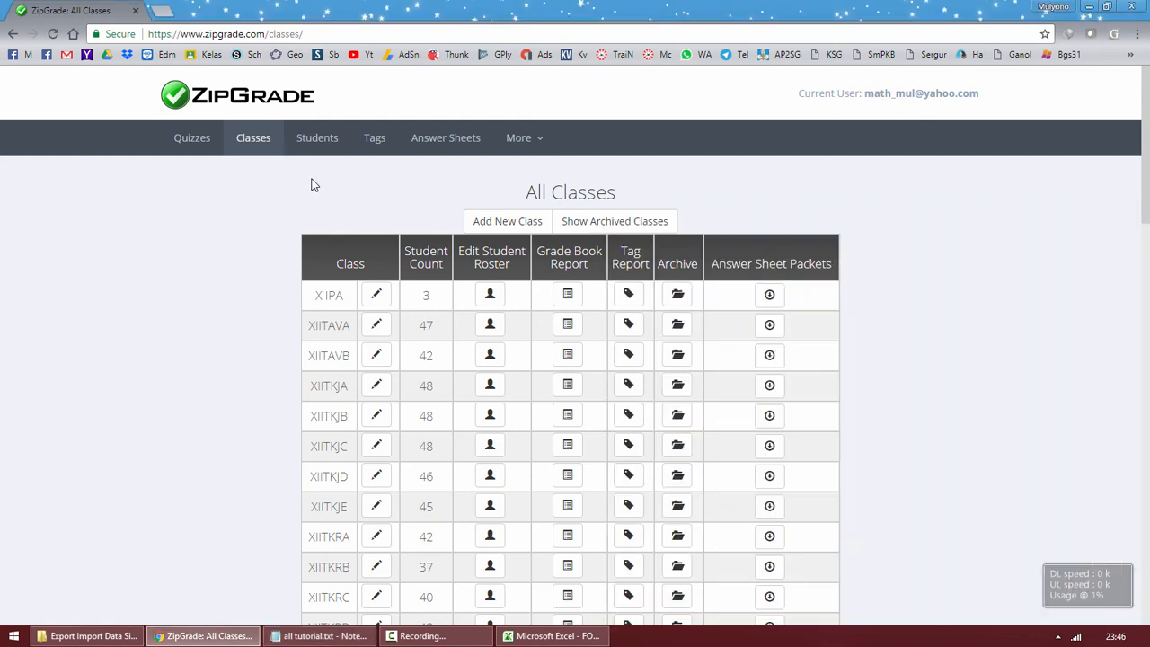